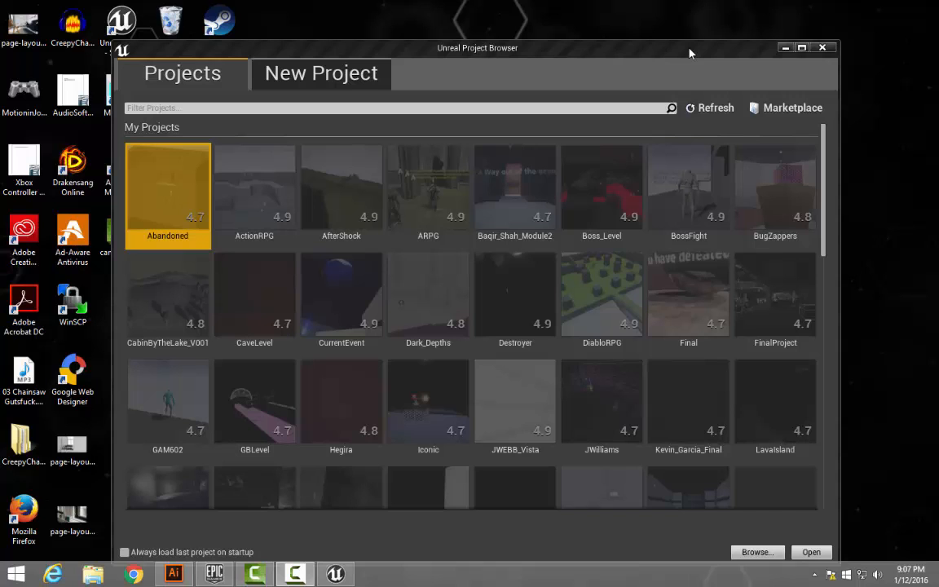
Switch to the Epic Games Launcher, view the list of launchable Unreal Engine versions, and return to the project browser.
left_click_drag(688, 53, 611, 28)
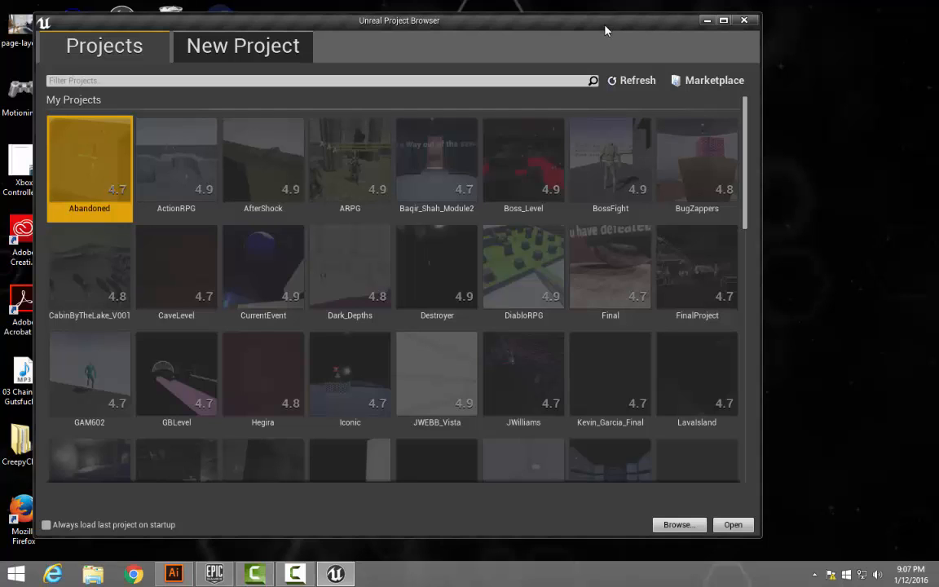
left_click_drag(601, 24, 612, 23)
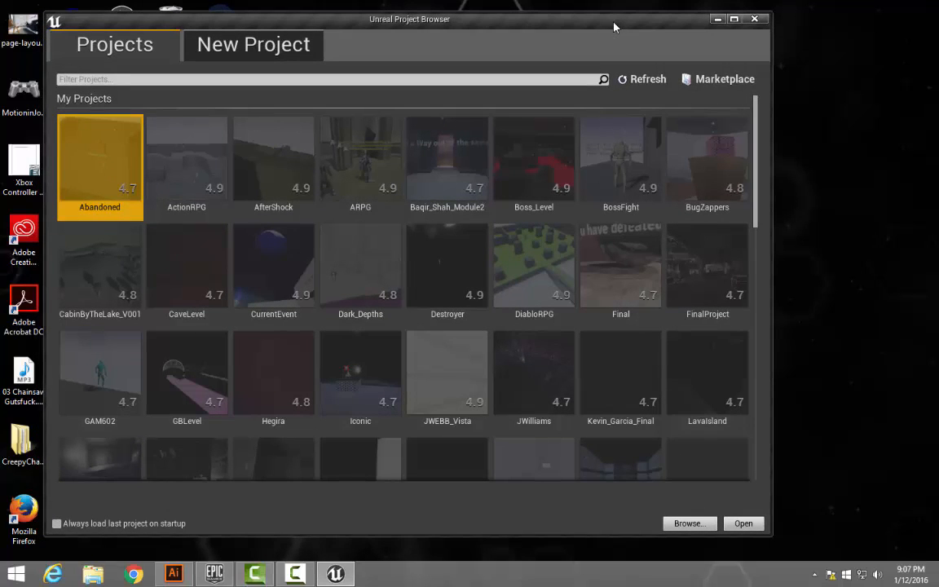
left_click(214, 574)
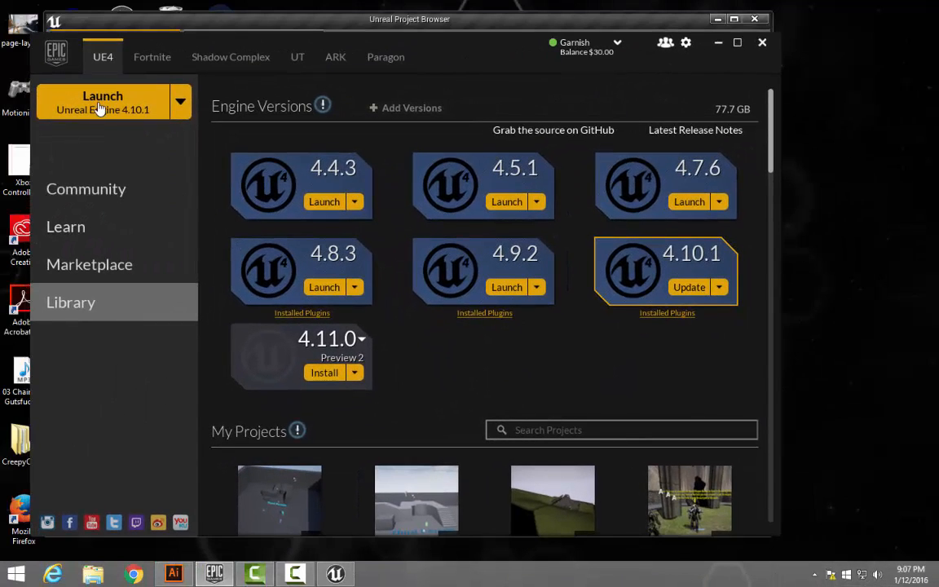
left_click(187, 109)
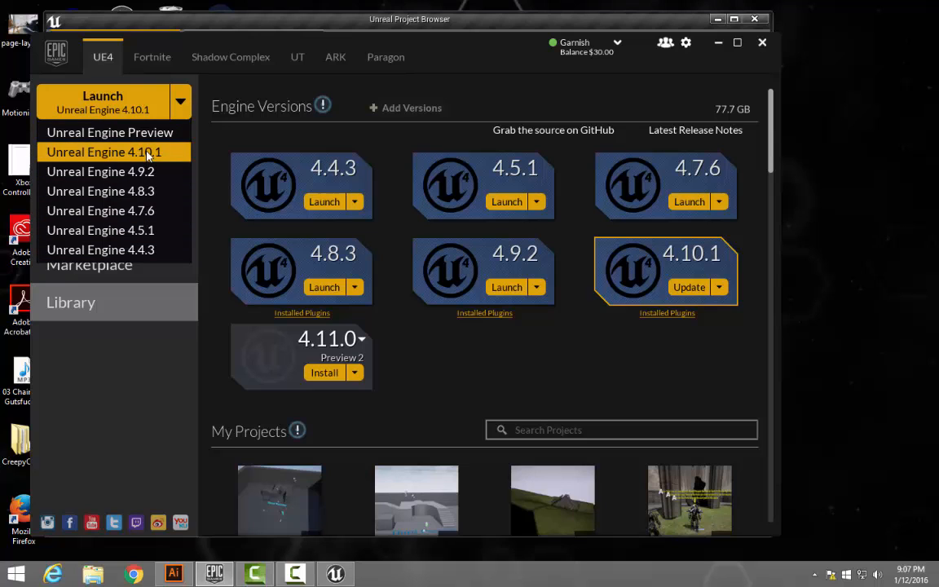
left_click(234, 24)
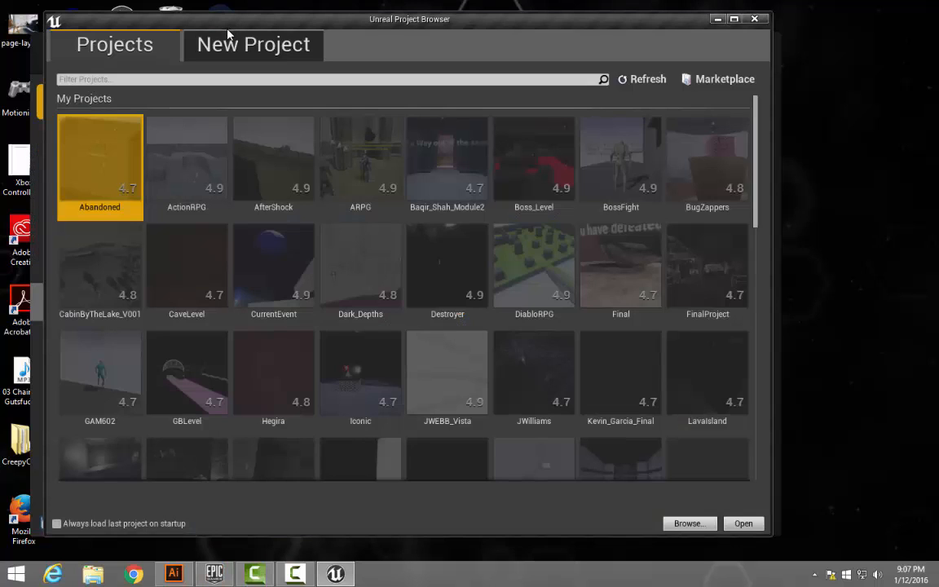
Look through the existing projects and samples in the Unreal Project Browser.
mouse_move(239, 27)
left_mouse_down()
mouse_move(530, 47)
mouse_move(938, 40)
mouse_move(239, 27)
left_mouse_up()
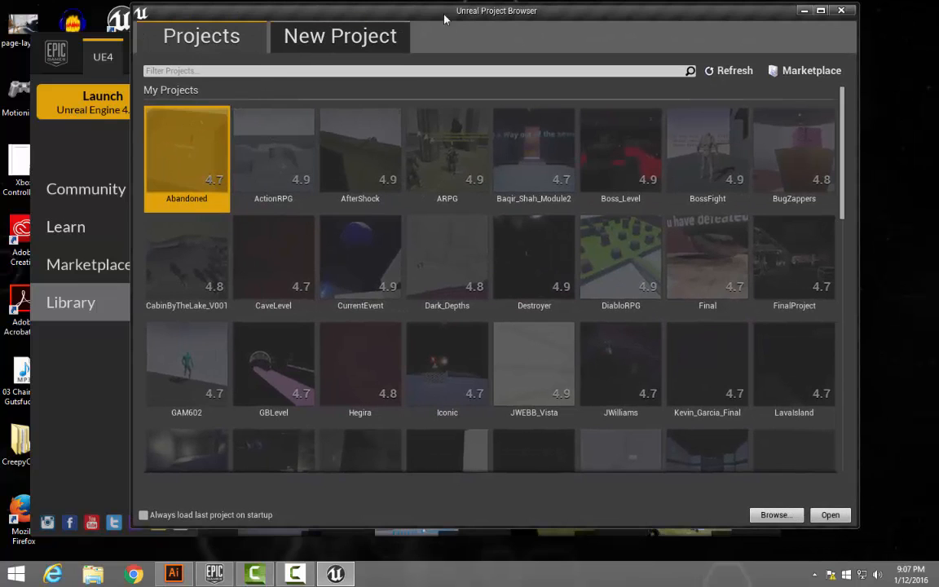
left_click_drag(421, 11, 336, 27)
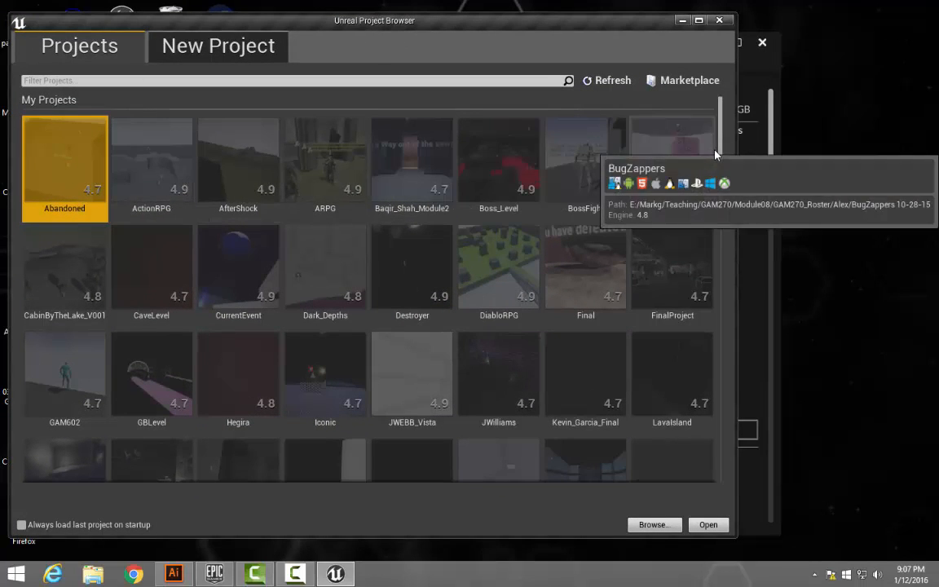
scroll(723, 155, "down", 3)
scroll(744, 268, "down", 6)
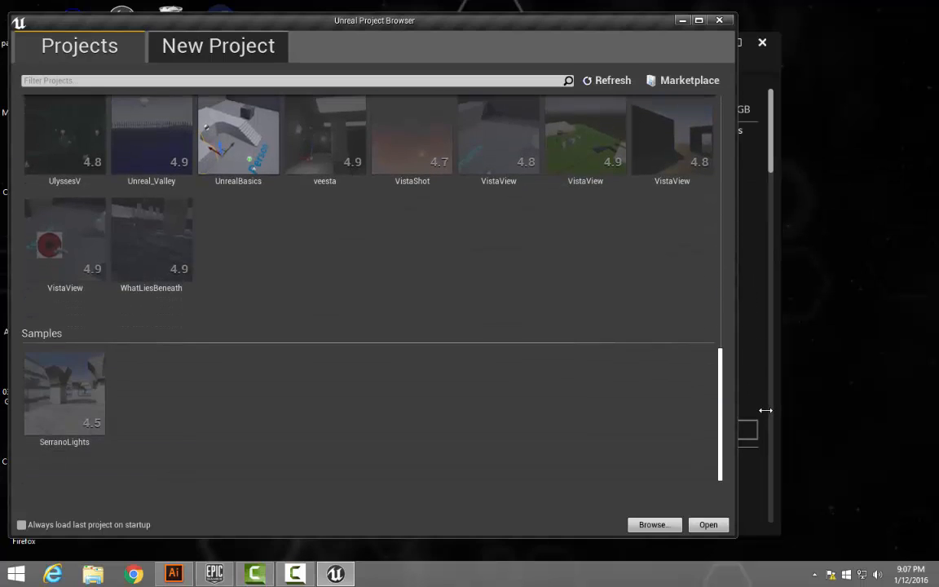
scroll(761, 271, "up", 10)
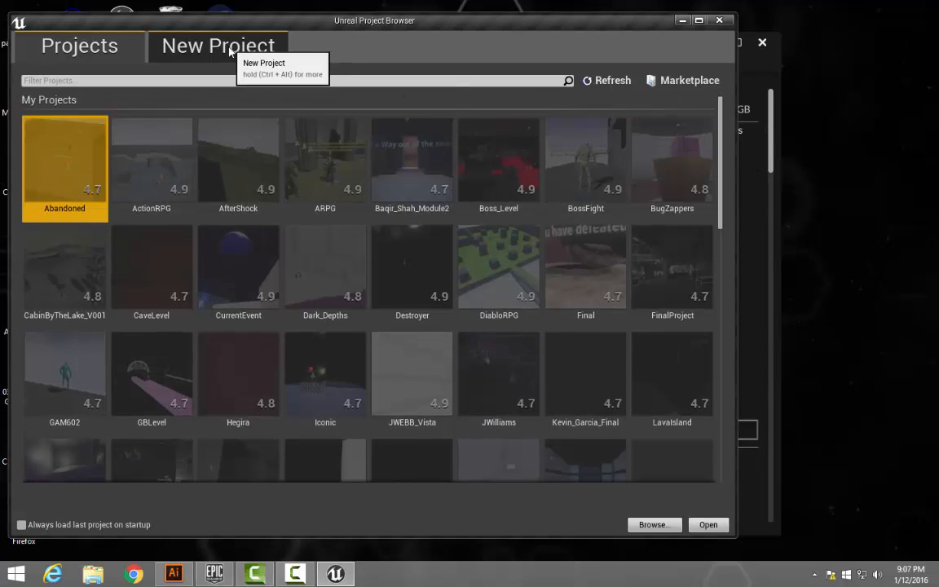
Start a new Blueprint project based on the Third Person template.
left_click(232, 51)
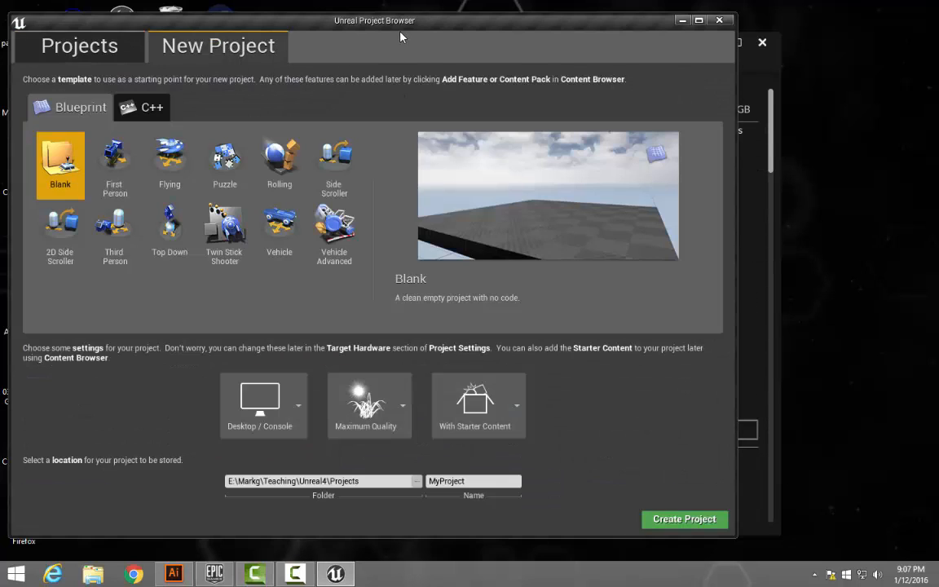
left_click_drag(405, 25, 392, 24)
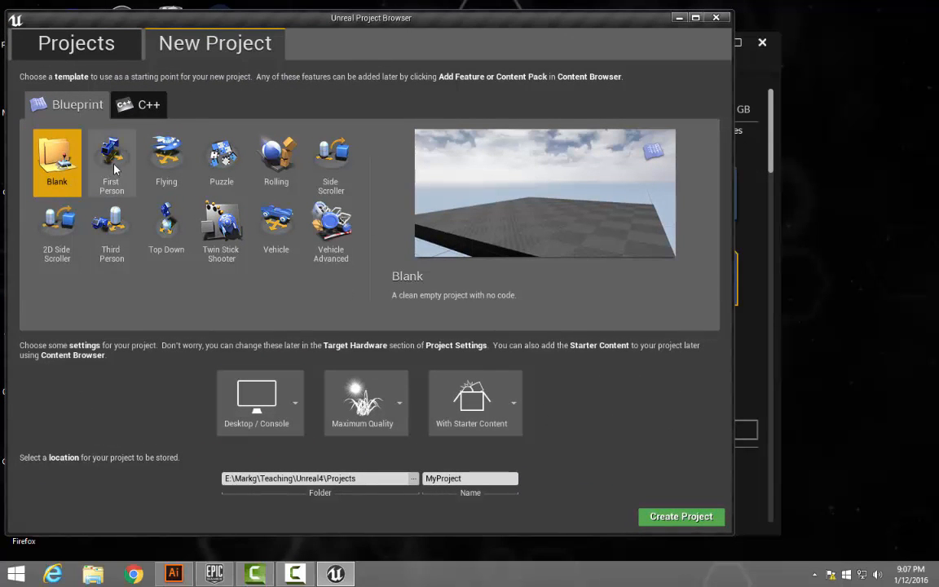
left_click_drag(364, 24, 355, 24)
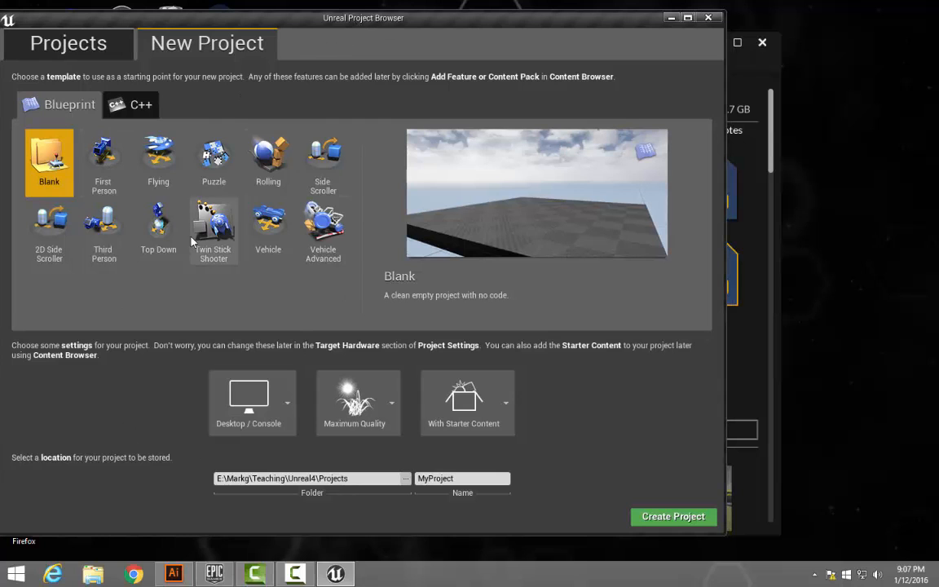
left_click(106, 194)
left_click(102, 227)
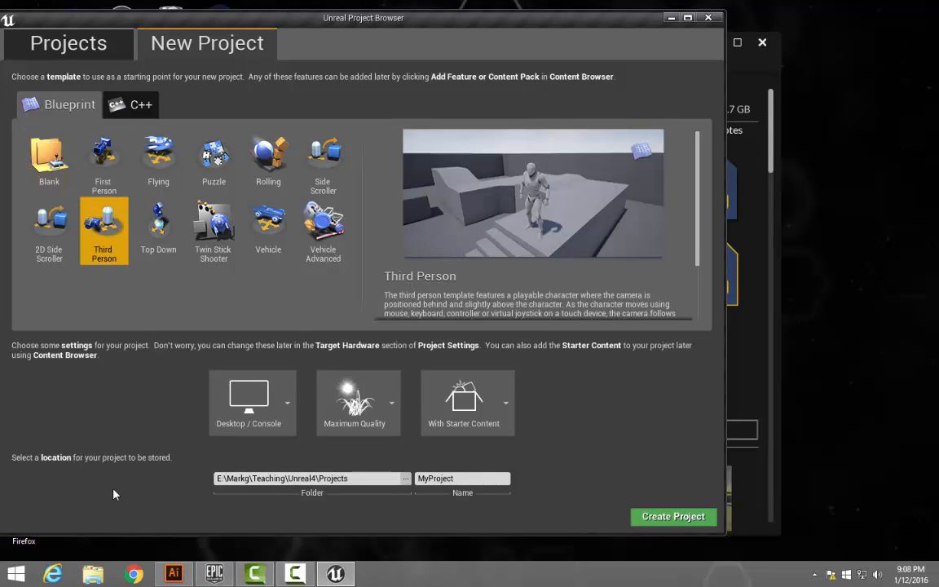
mouse_move(344, 18)
left_mouse_down()
mouse_move(360, 10)
mouse_move(351, 23)
left_mouse_up()
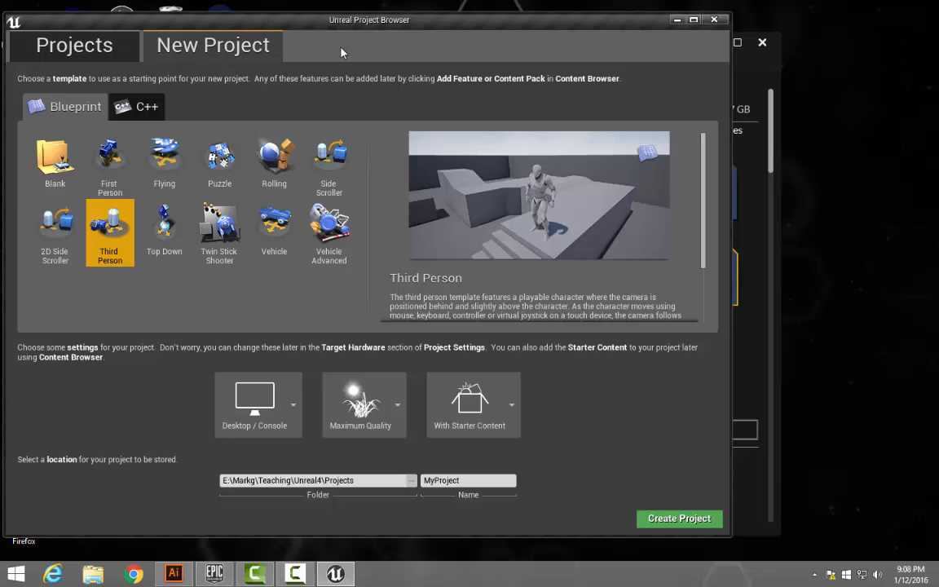
mouse_move(380, 31)
left_mouse_down()
mouse_move(388, 28)
mouse_move(380, 25)
left_mouse_up()
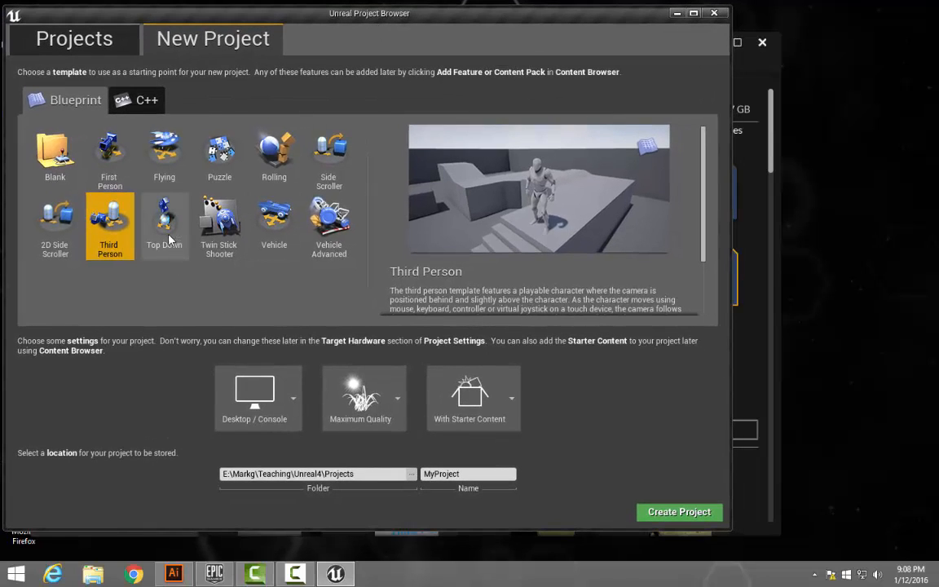
left_click_drag(391, 26, 353, 23)
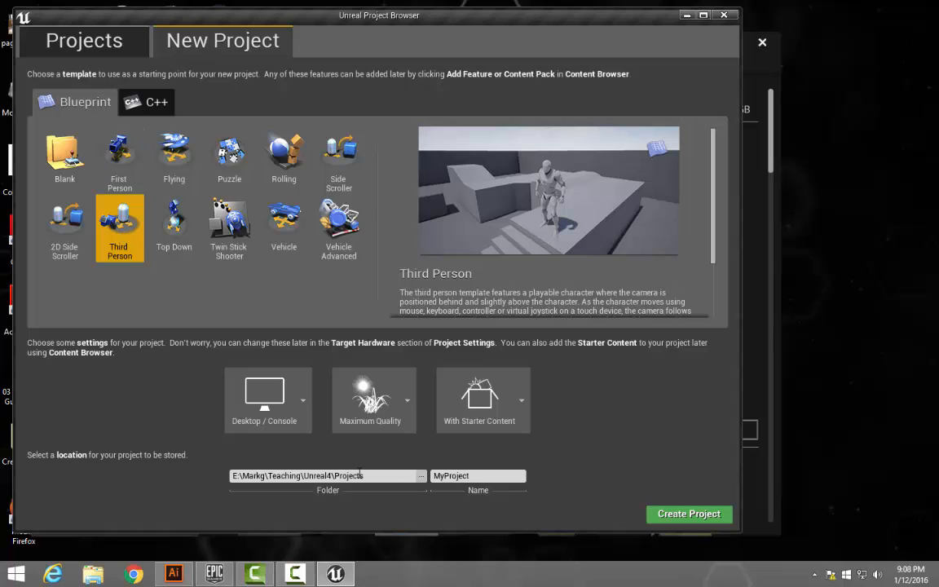
Name the project UnrealTutorial and create it in the existing Projects folder with starter content.
left_click_drag(369, 475, 231, 476)
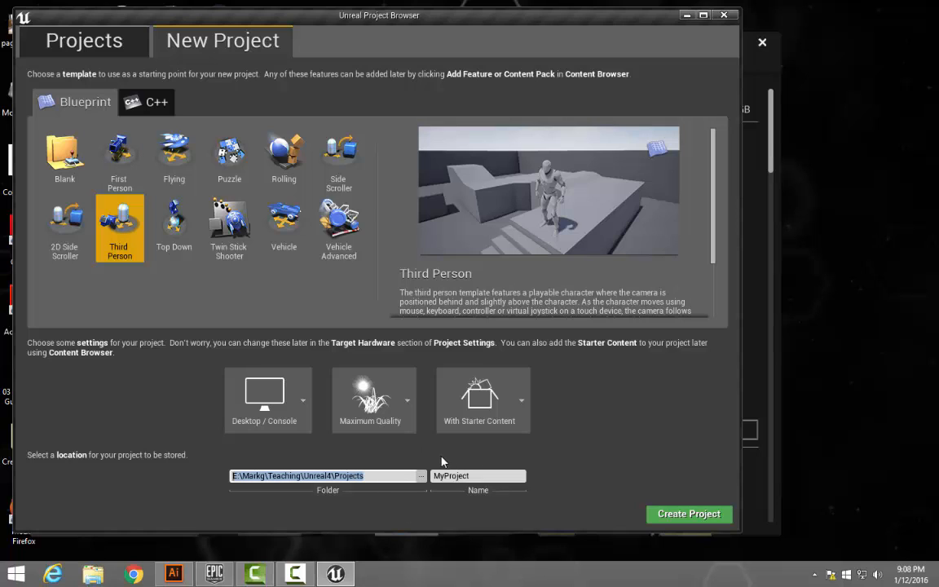
key("Tab")
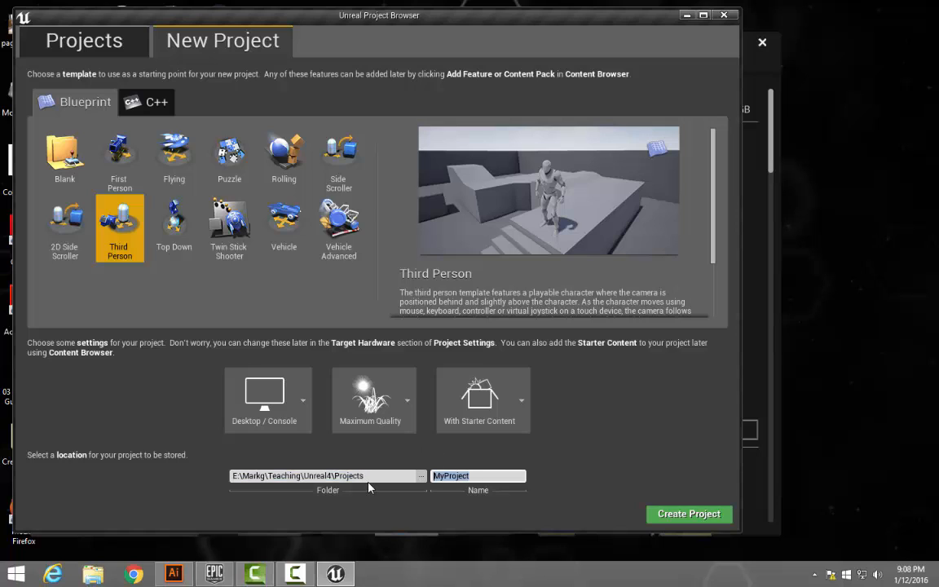
type("UnrealTutorial")
left_click(681, 517)
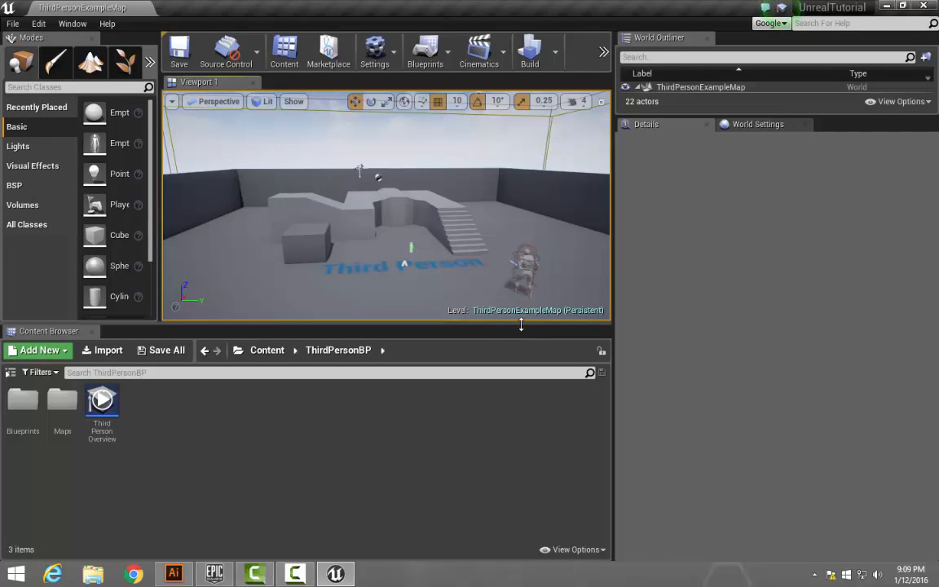
Widen the viewport area slightly toward the World Outliner and Details, and restore the Content Browser's height after trying a shorter one.
left_click_drag(520, 327, 531, 423)
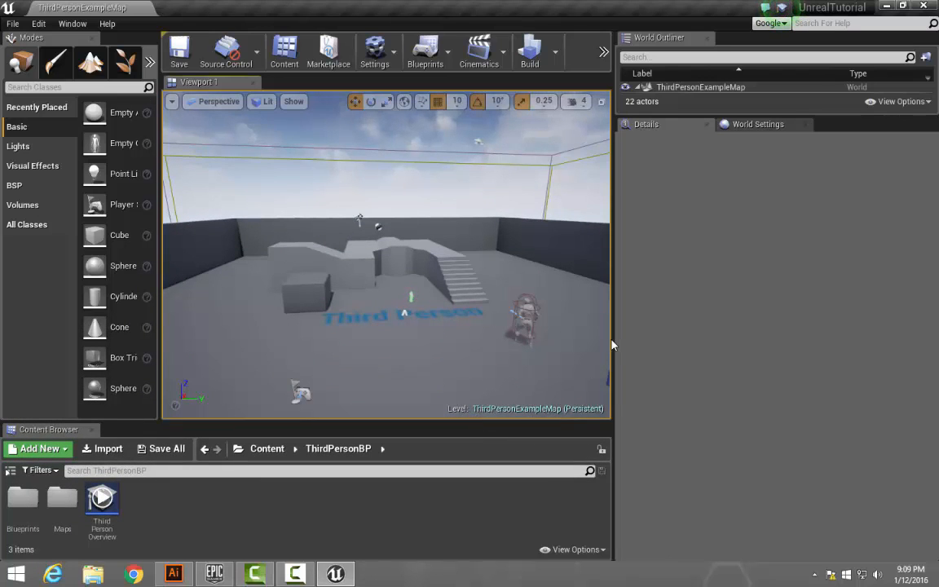
left_click_drag(611, 339, 639, 339)
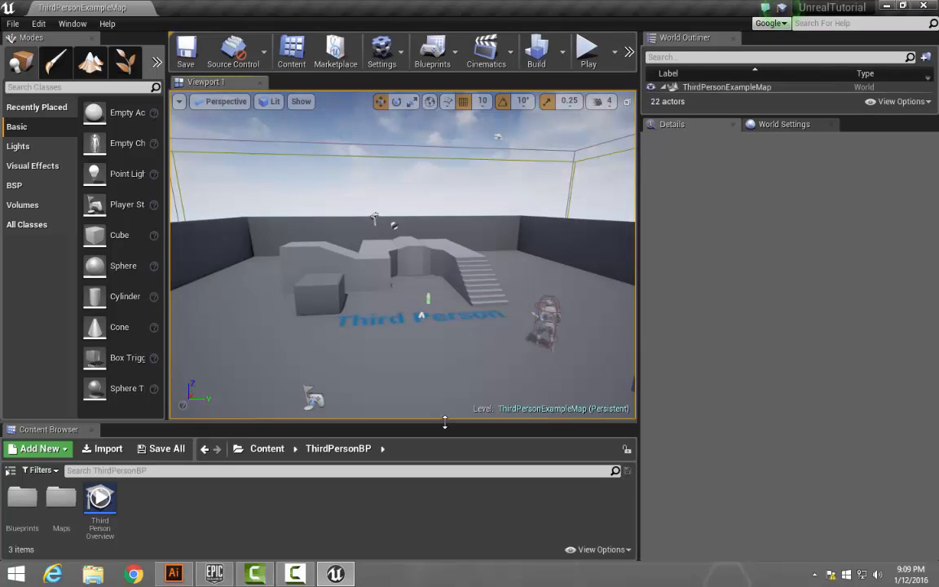
left_click_drag(445, 421, 448, 326)
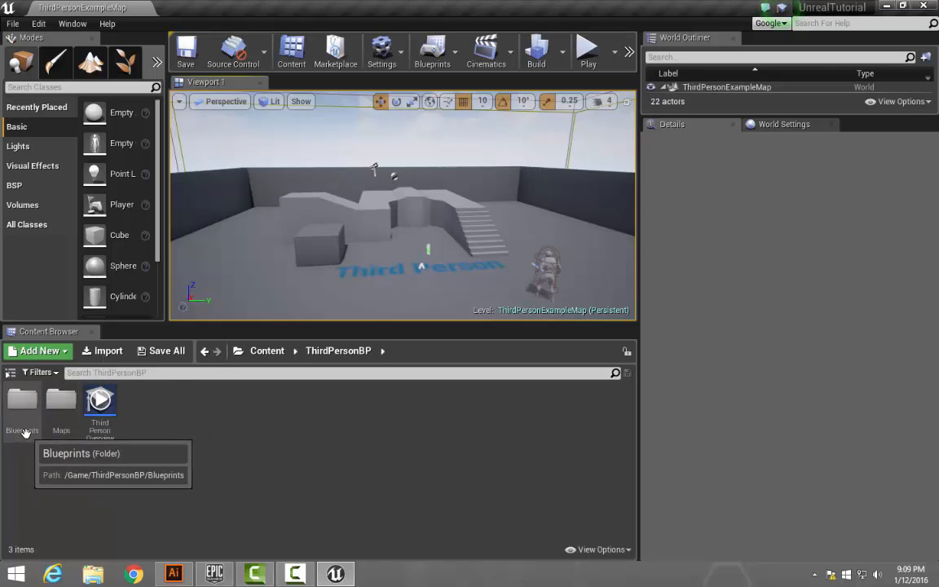
Show the Content Browser's folder tree, widen it slightly, and display the root Content folder.
left_click(254, 357)
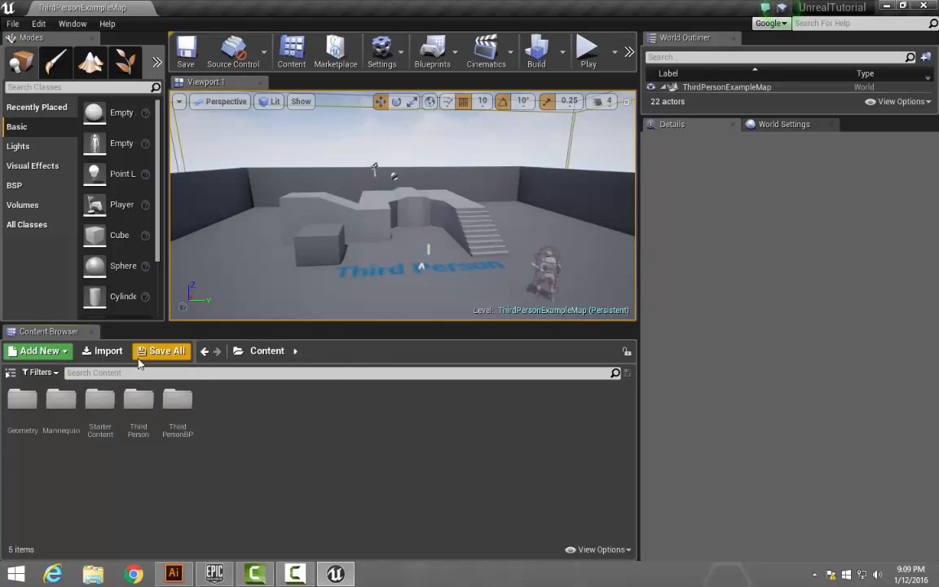
left_click(10, 371)
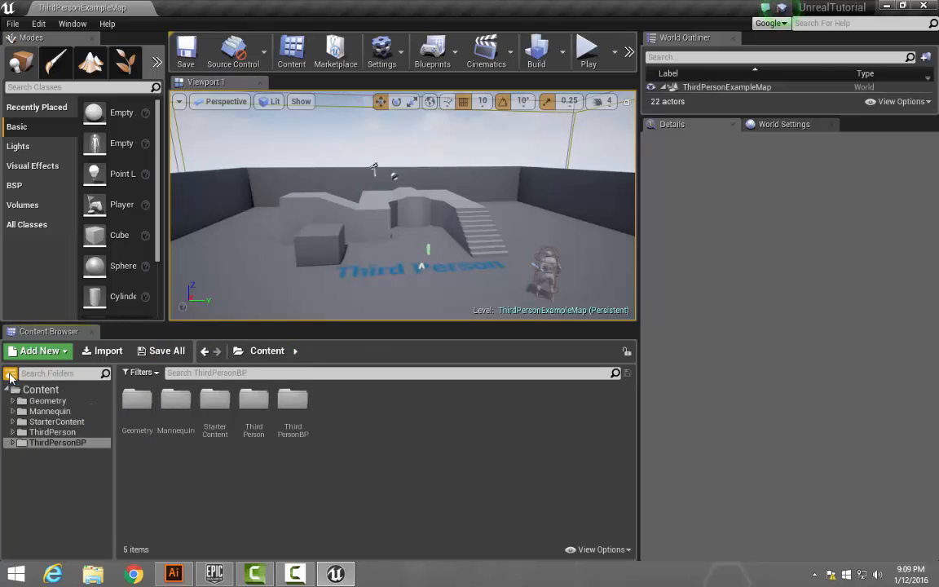
left_click_drag(115, 445, 138, 445)
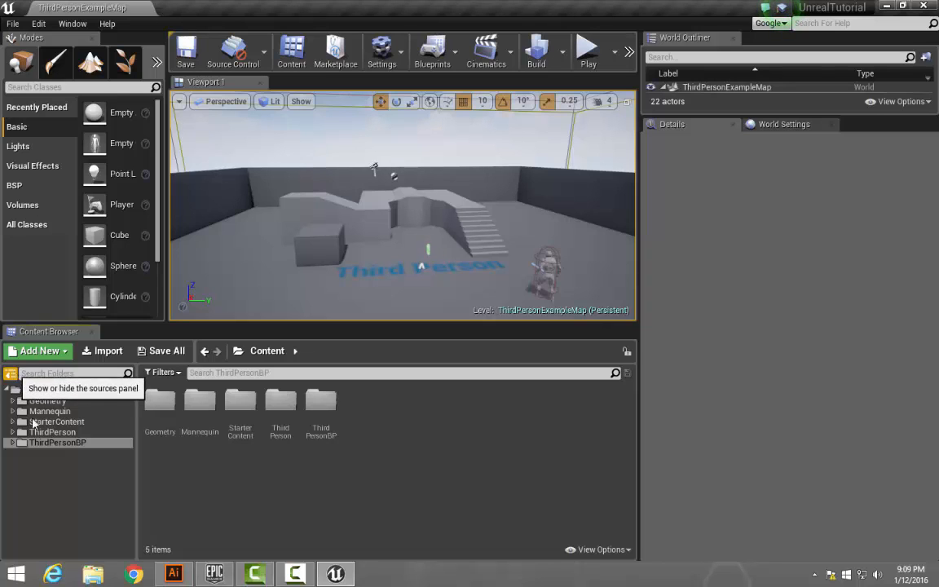
left_click(37, 391)
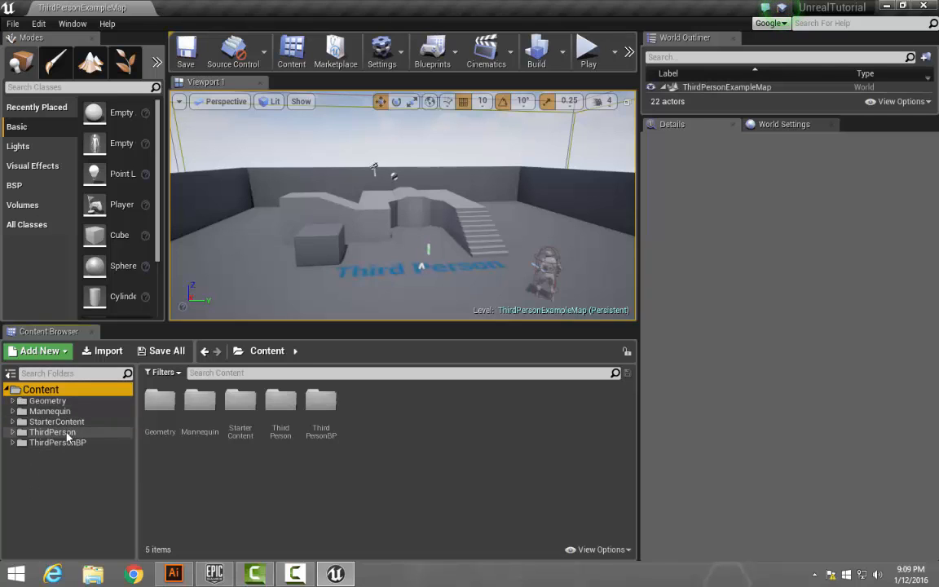
Expand the StarterContent folder in the folder tree and open its Materials folder.
left_click(12, 422)
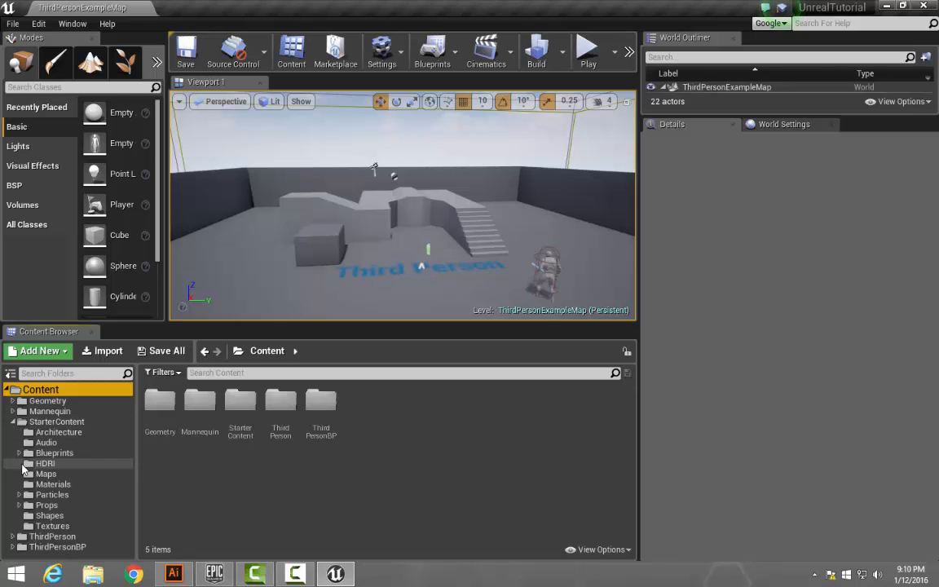
left_click(13, 422)
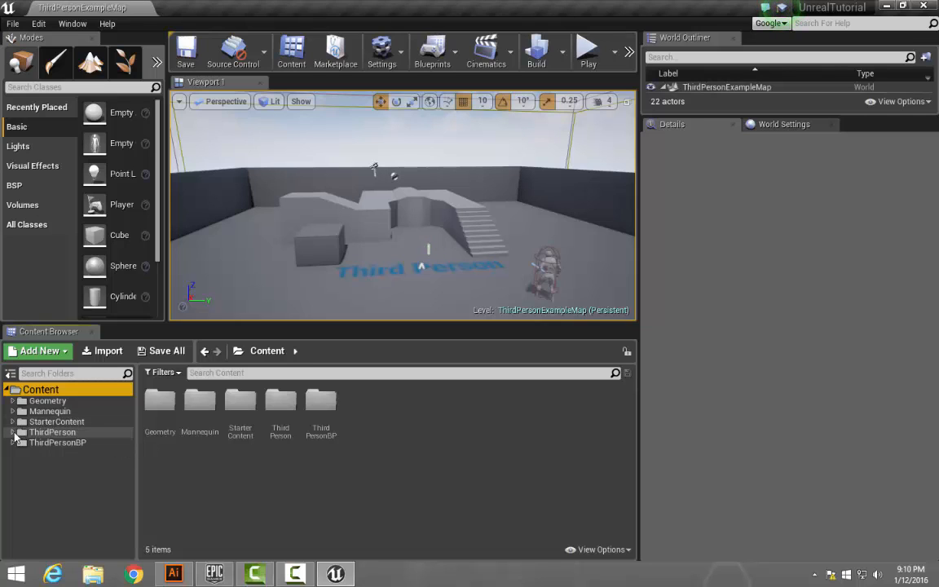
left_click(12, 422)
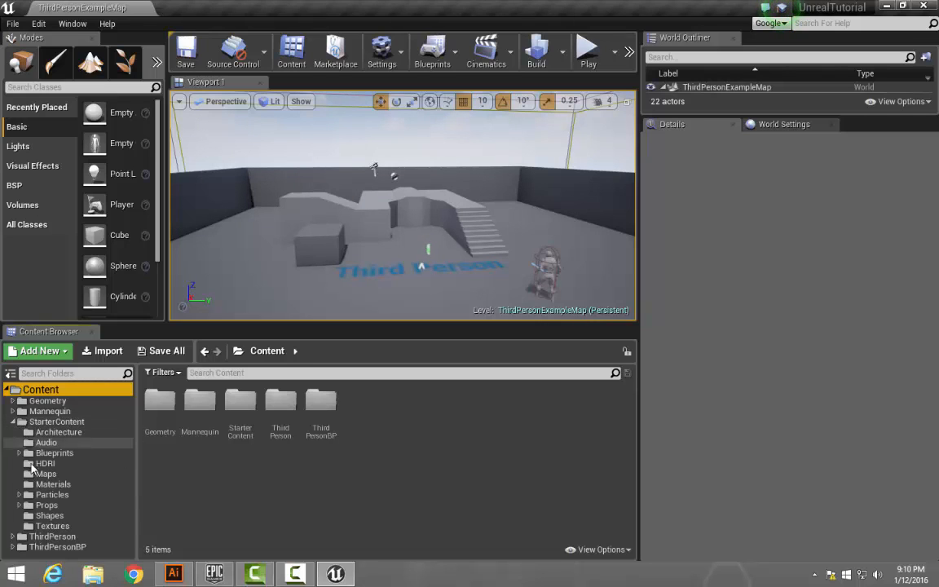
left_click(52, 485)
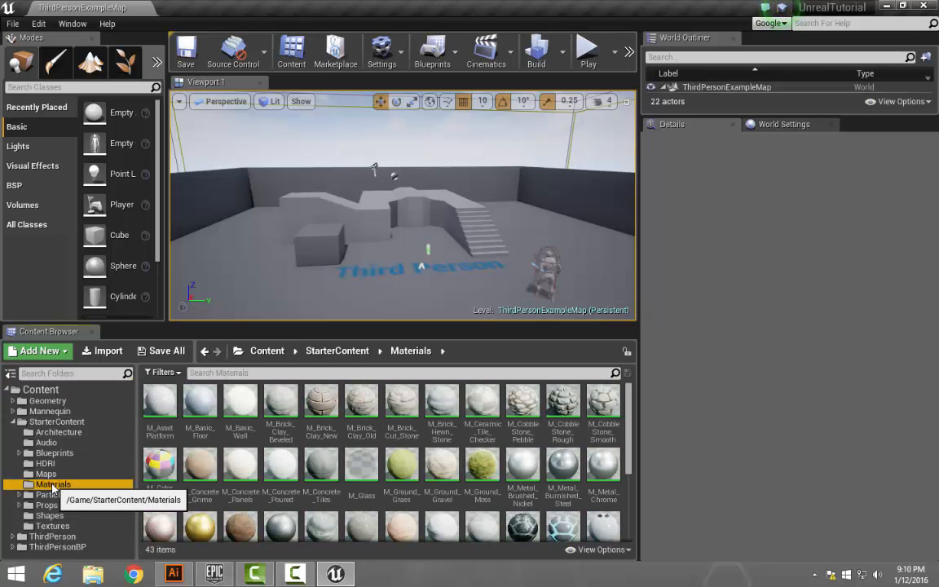
Look through the starter materials, including M_Basic_Wall, and select M_CobbleStone_Rough.
left_click(159, 401)
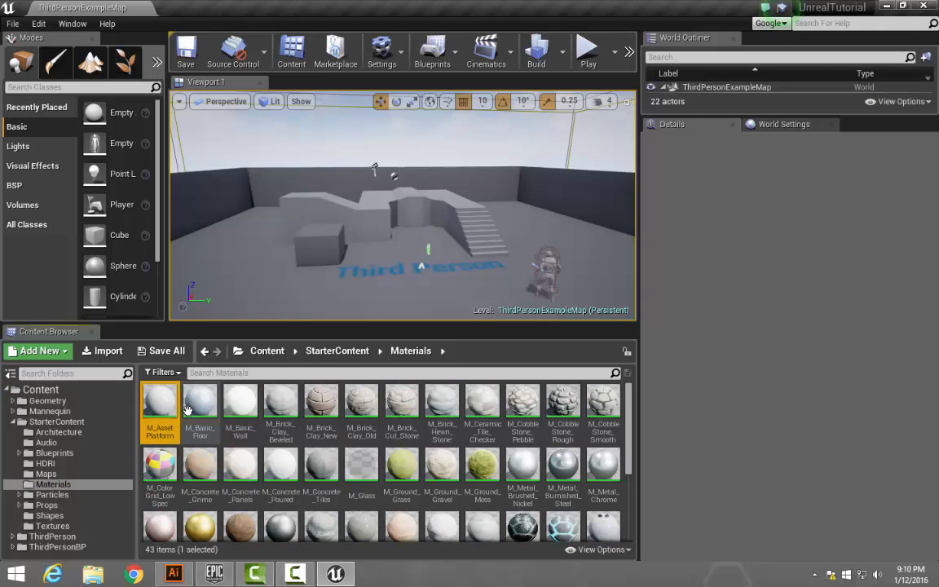
left_click(196, 408)
left_click(240, 400)
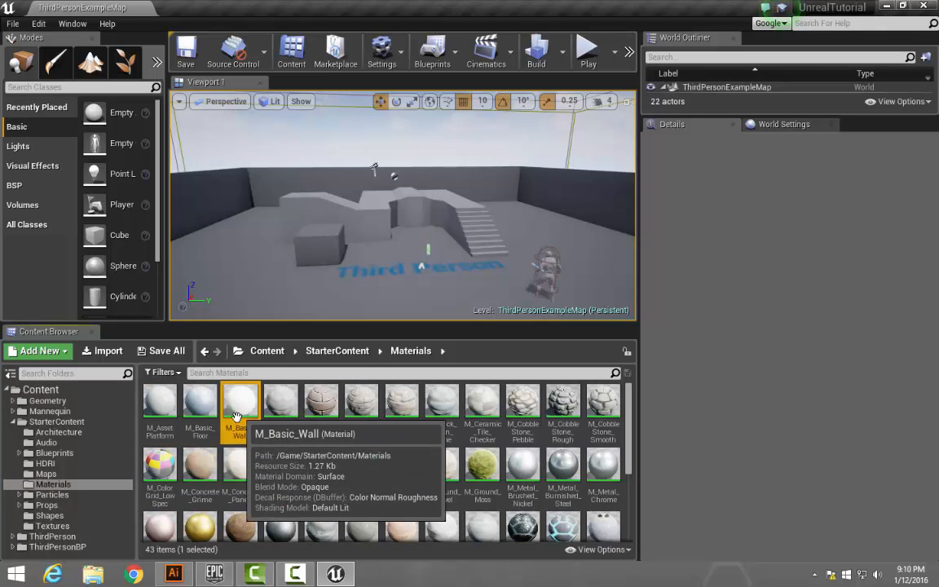
scroll(582, 437, "down", 3)
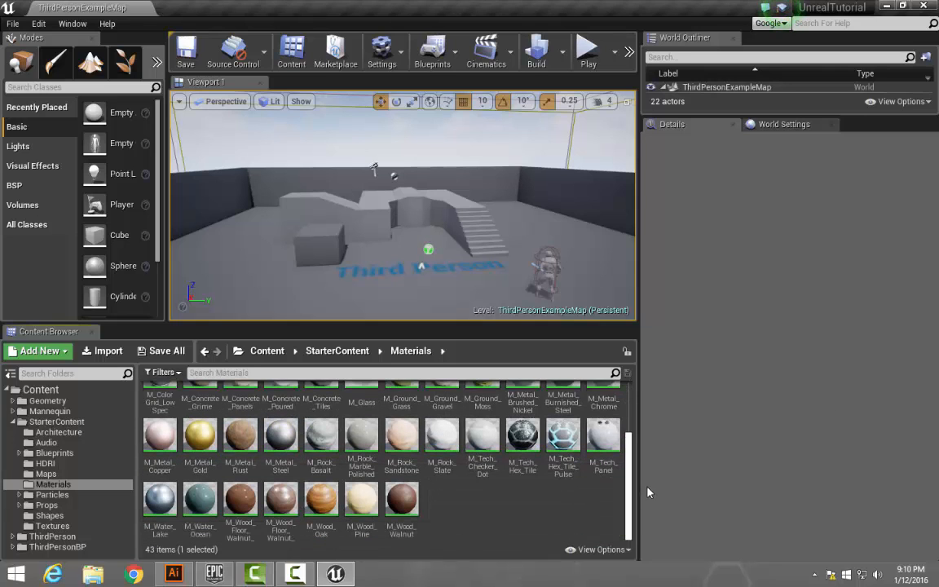
left_click_drag(633, 495, 633, 399)
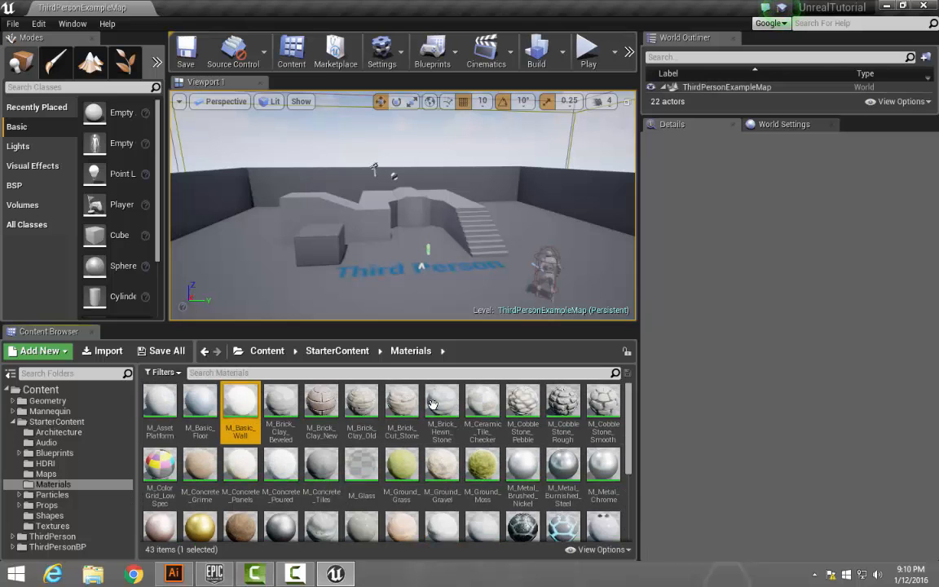
left_click(564, 402)
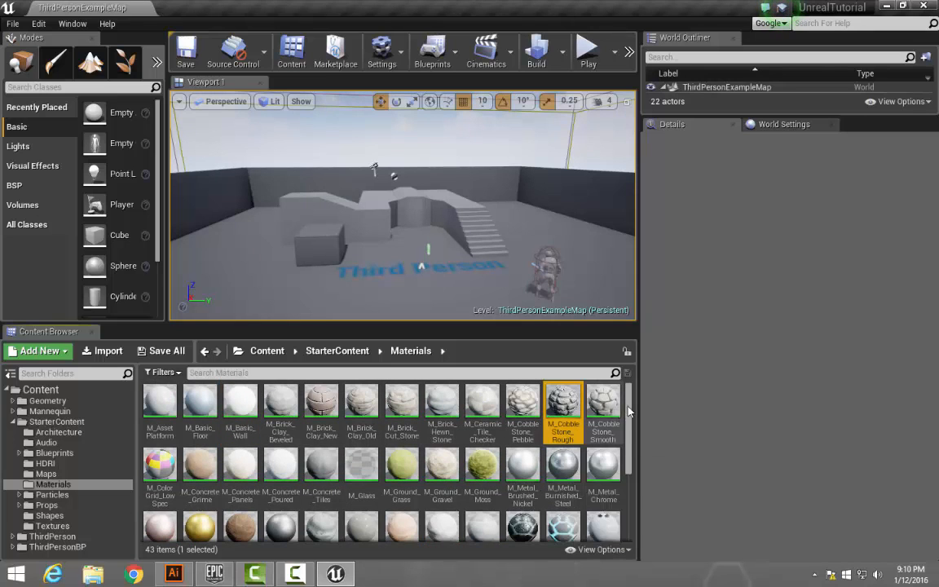
Look through the whole Materials folder, selecting M_Rock_Sandstone and M_AssetPlatform along the way.
mouse_move(630, 410)
left_mouse_down()
mouse_move(633, 492)
mouse_move(635, 407)
left_mouse_up()
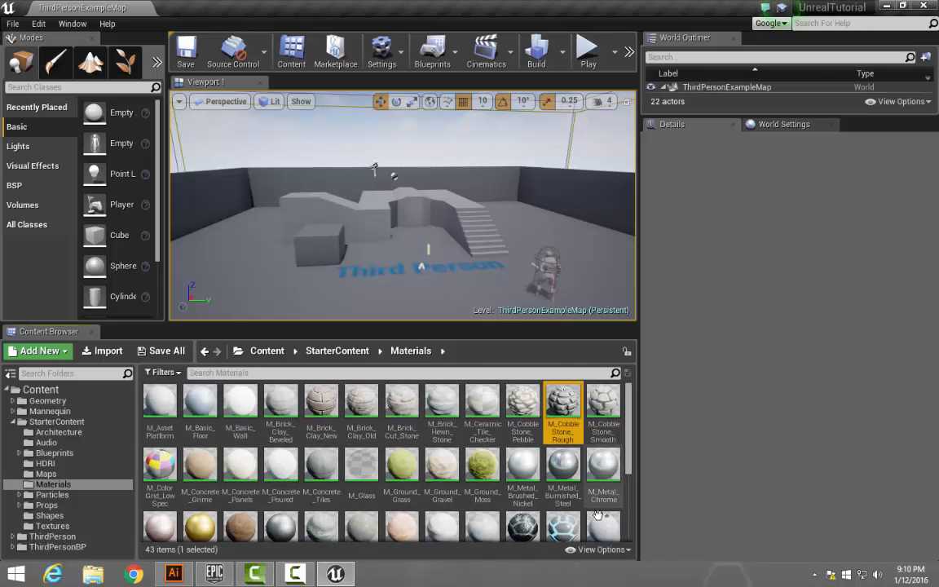
mouse_move(488, 470)
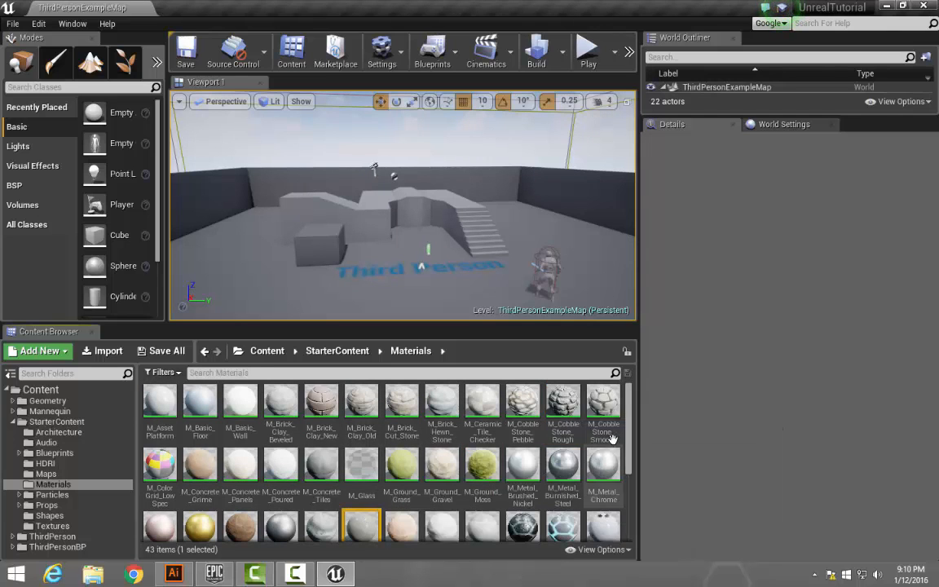
scroll(629, 440, "down", 2)
left_click(407, 444)
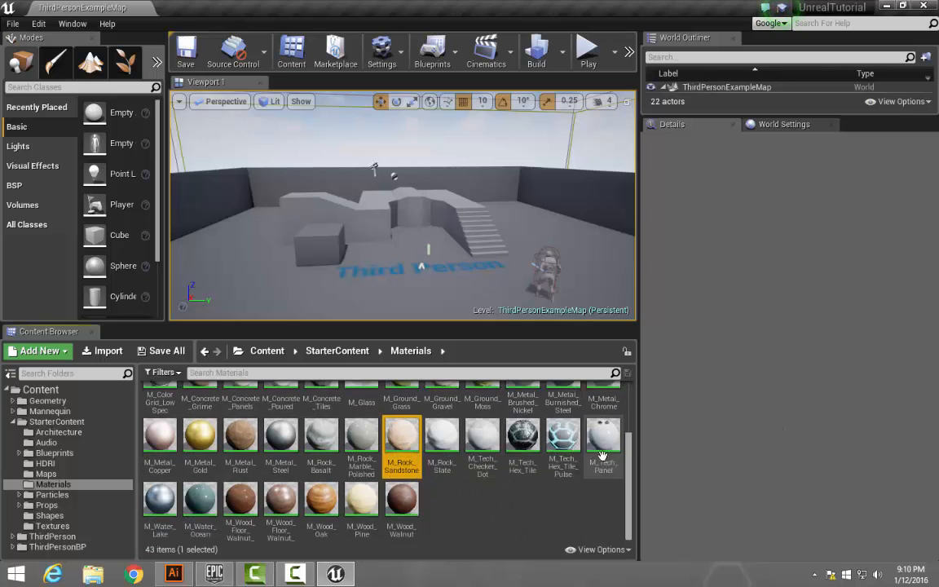
scroll(407, 456, "up", 3)
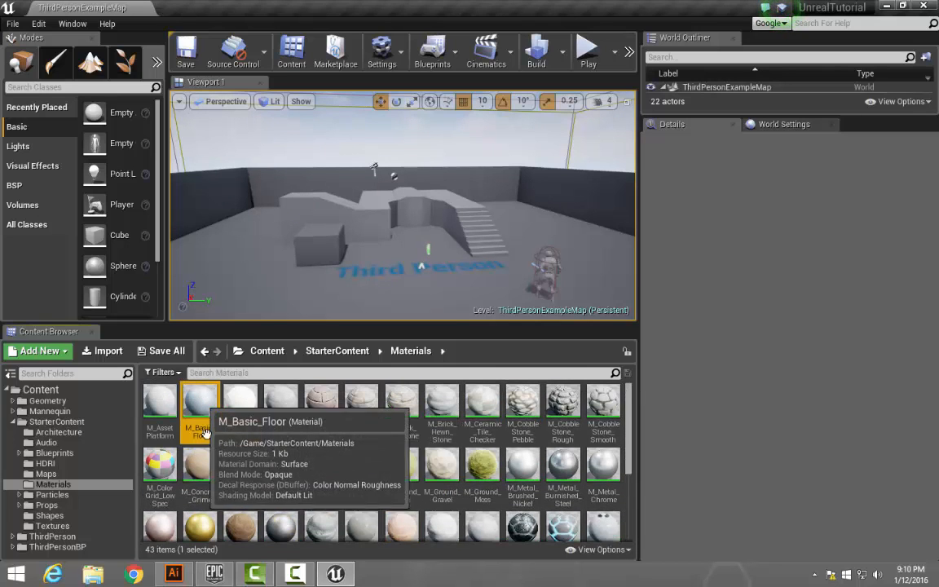
left_click(160, 400)
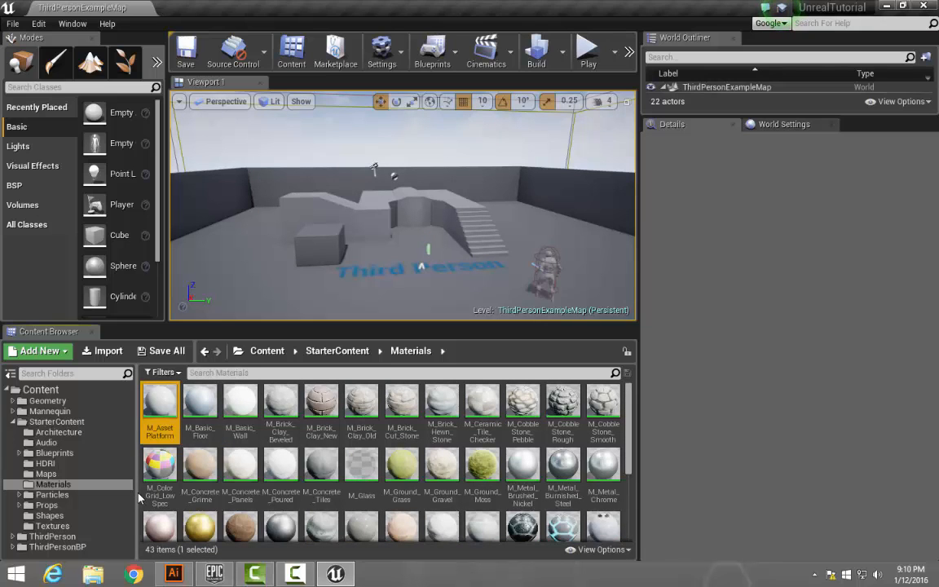
Narrow the folder tree and look through StarterContent's Architecture folder, selecting meshes from the floor and pillar to Wall_Window_400x300.
left_click_drag(139, 496, 112, 500)
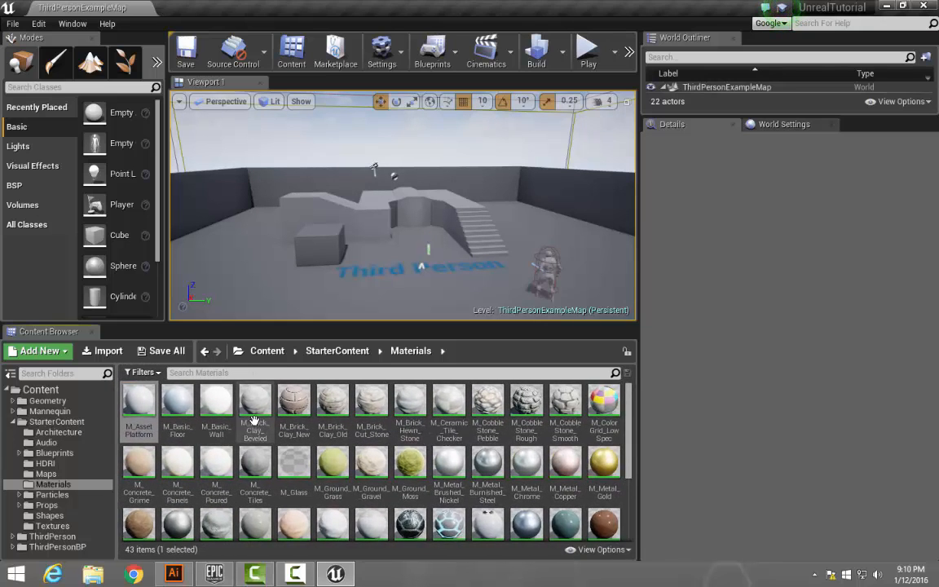
left_click(50, 422)
left_click(58, 432)
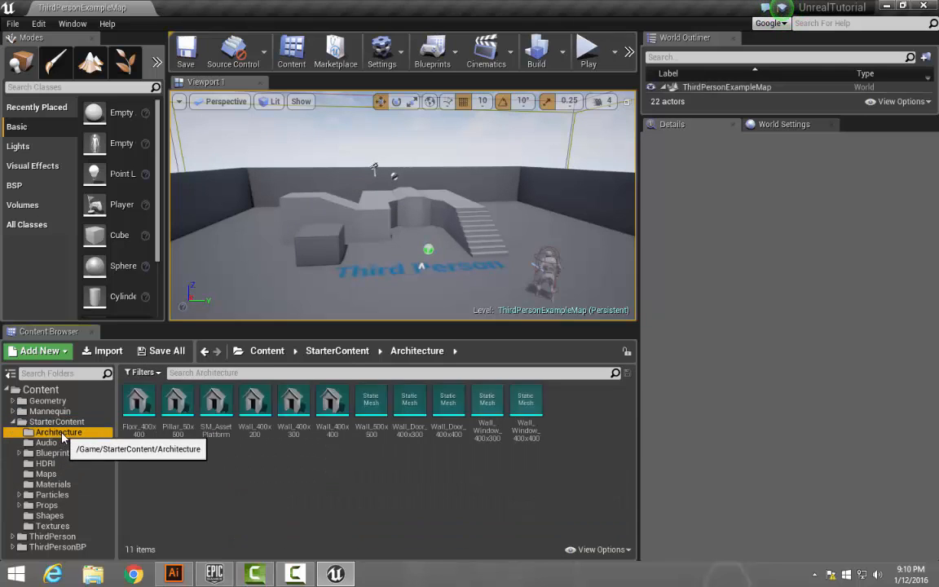
left_click(137, 404)
left_click(178, 403)
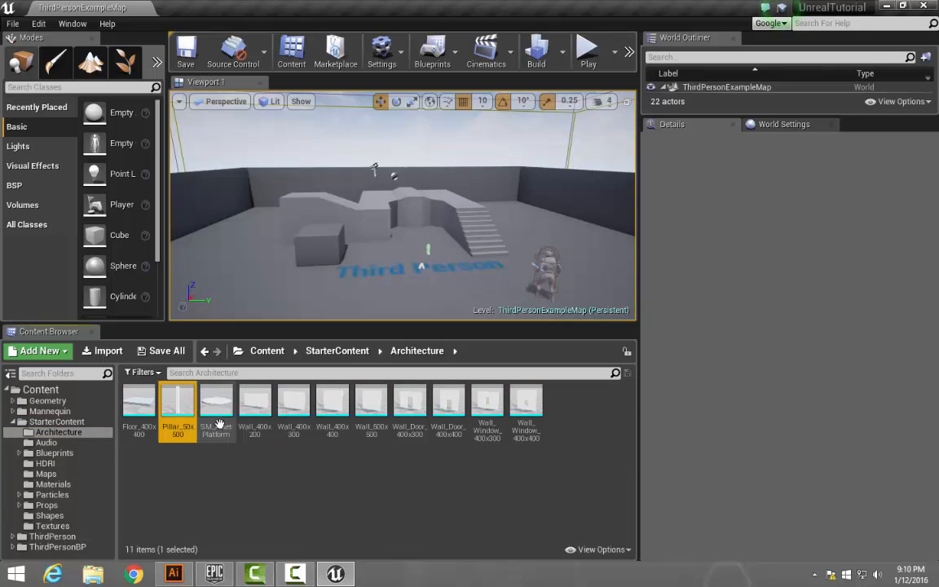
left_click(218, 422)
left_click(258, 408)
left_click(486, 401)
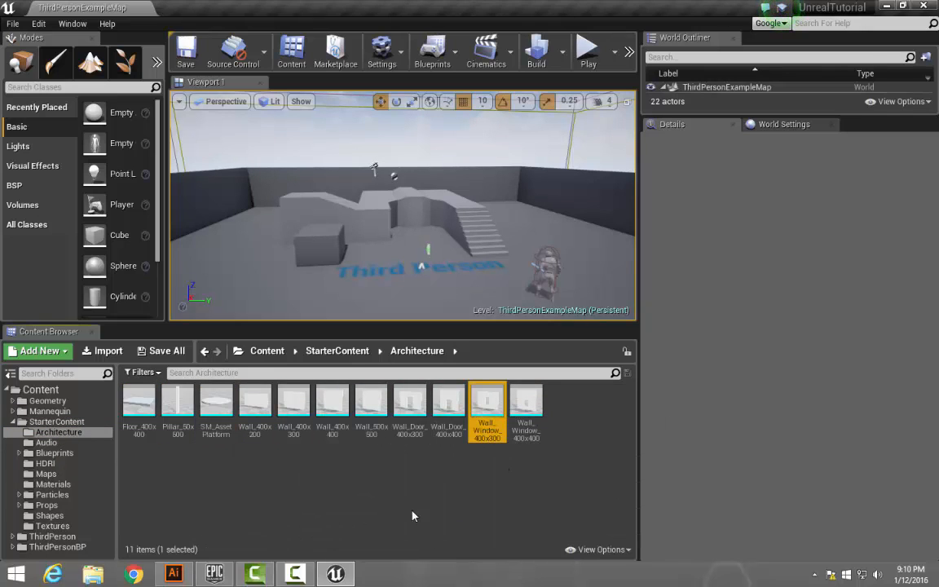
Open StarterContent's Blueprints folder and widen the Content Browser's folder tree slightly.
left_click(57, 453)
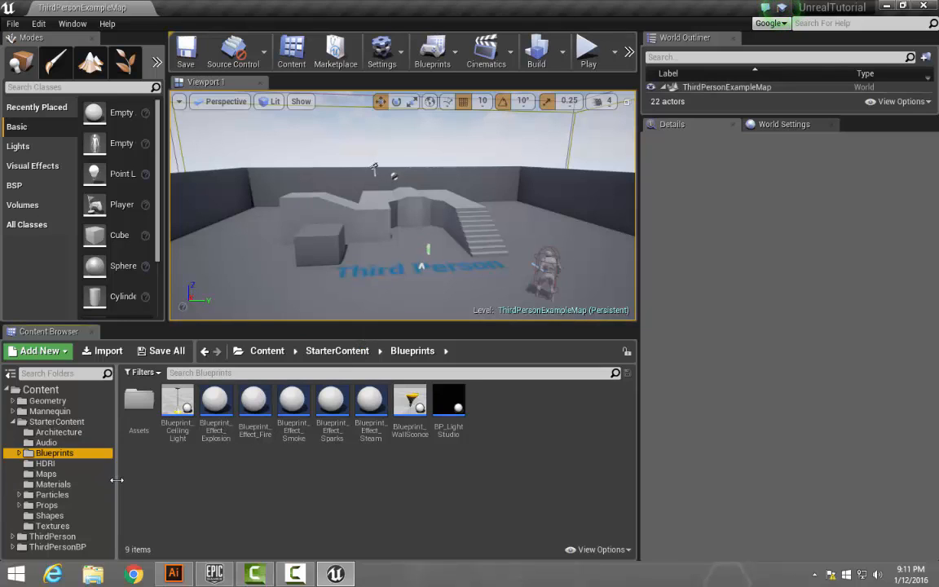
left_click_drag(116, 480, 130, 480)
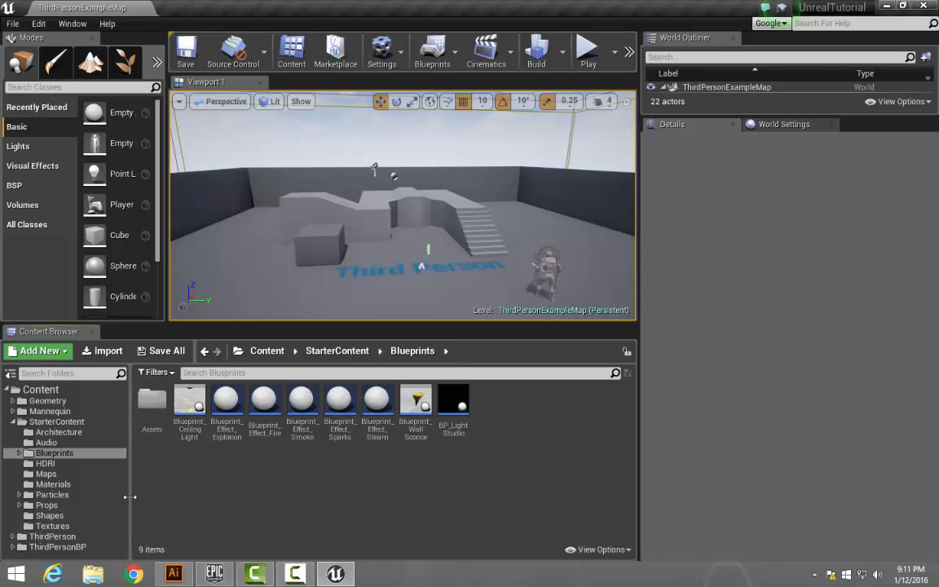
mouse_move(126, 496)
left_mouse_down()
mouse_move(112, 496)
mouse_move(140, 498)
left_mouse_up()
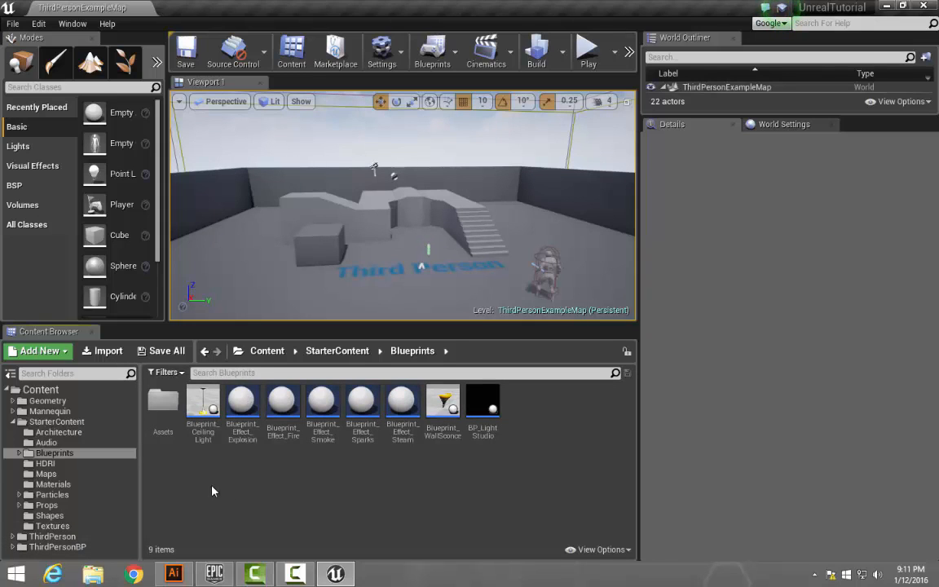
Open the Mannequin folder and select the ThirdPersonCharacter in the level to view its details.
left_click(51, 411)
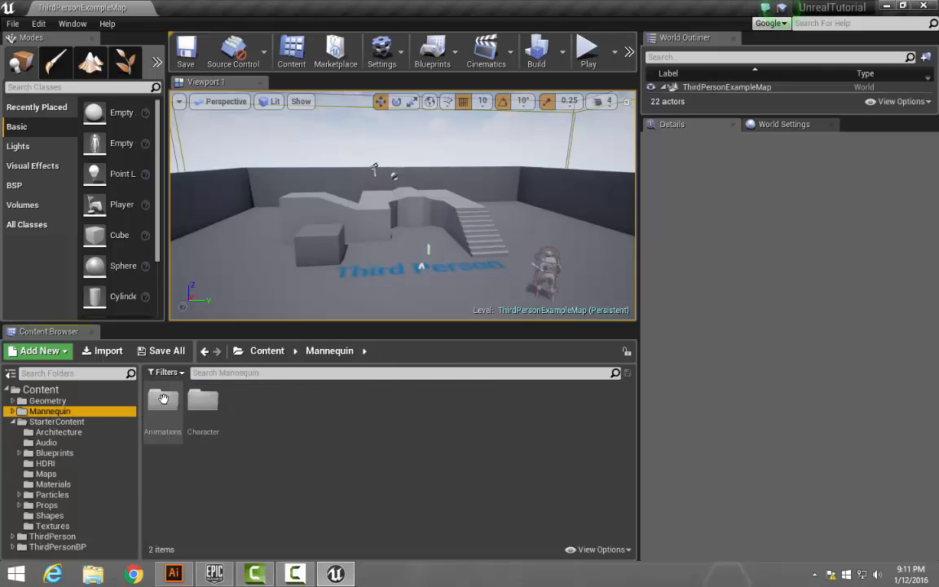
left_click(547, 279)
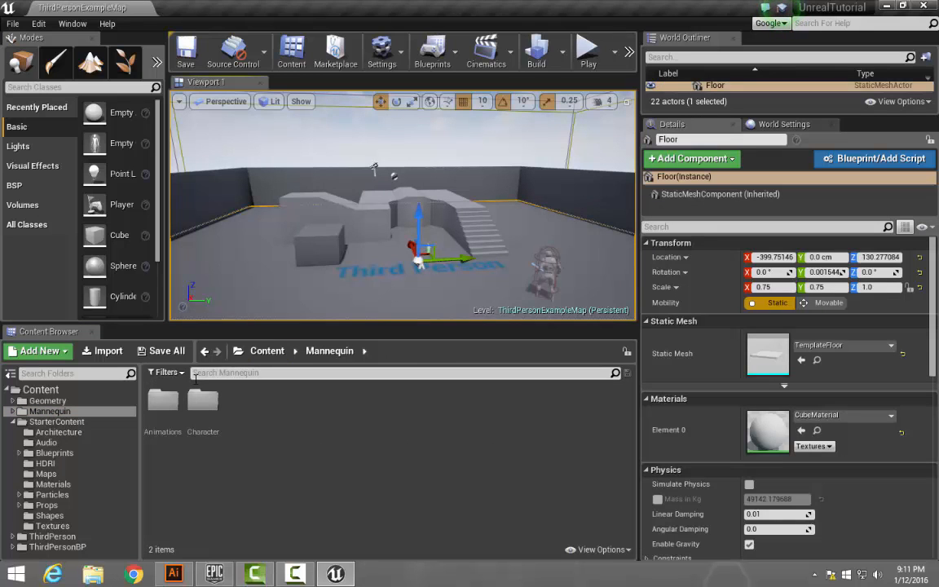
left_click(544, 269)
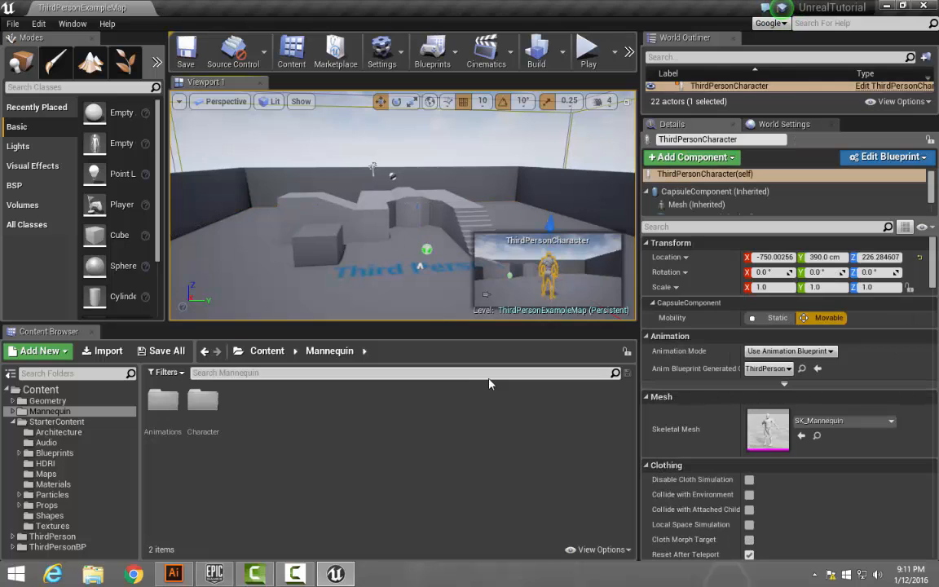
Expand the ThirdPerson folder, open its Meshes folder, and make the Content Browser taller.
left_click(13, 536)
left_click(55, 543)
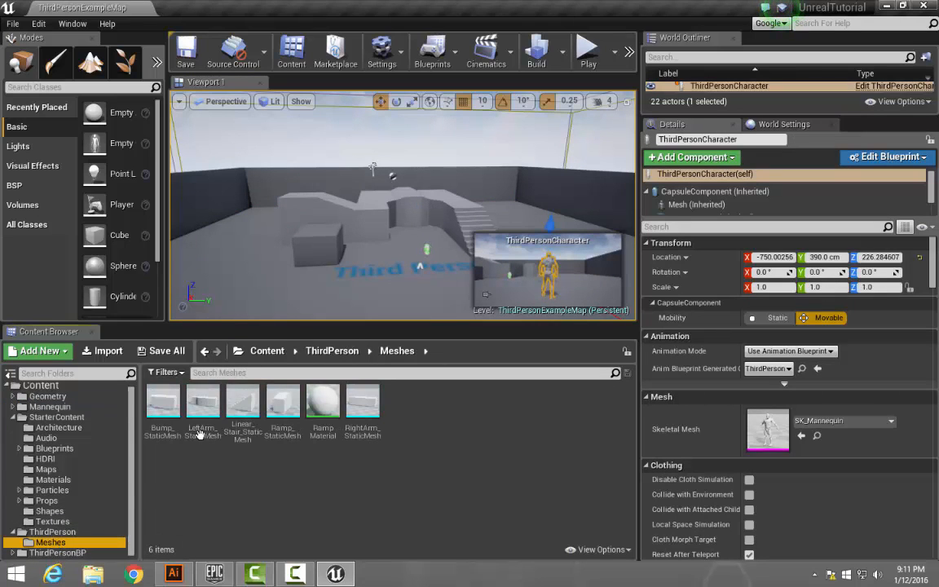
left_click_drag(235, 325, 236, 275)
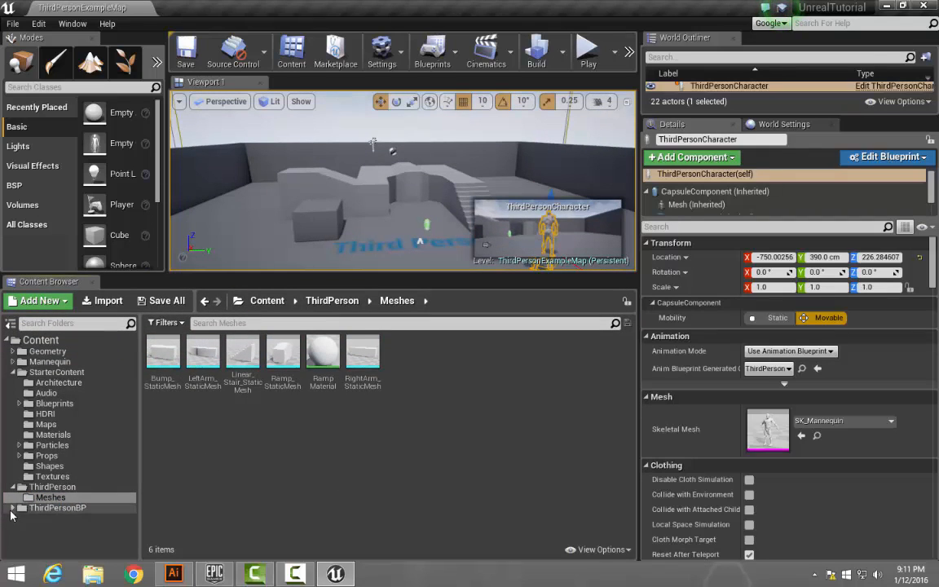
Expand the ThirdPersonBP folder, open its Maps folder, and select the third person example map.
left_click(13, 509)
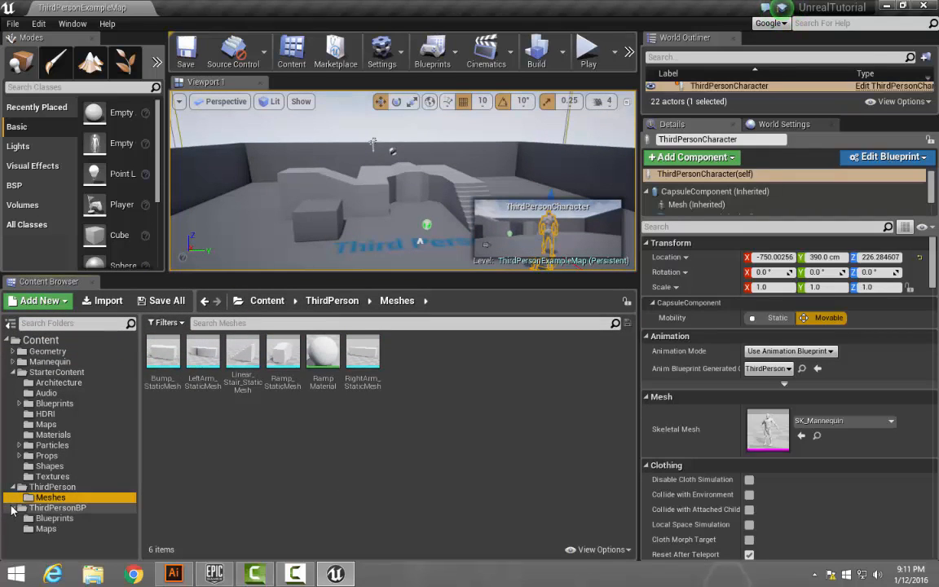
left_click(47, 529)
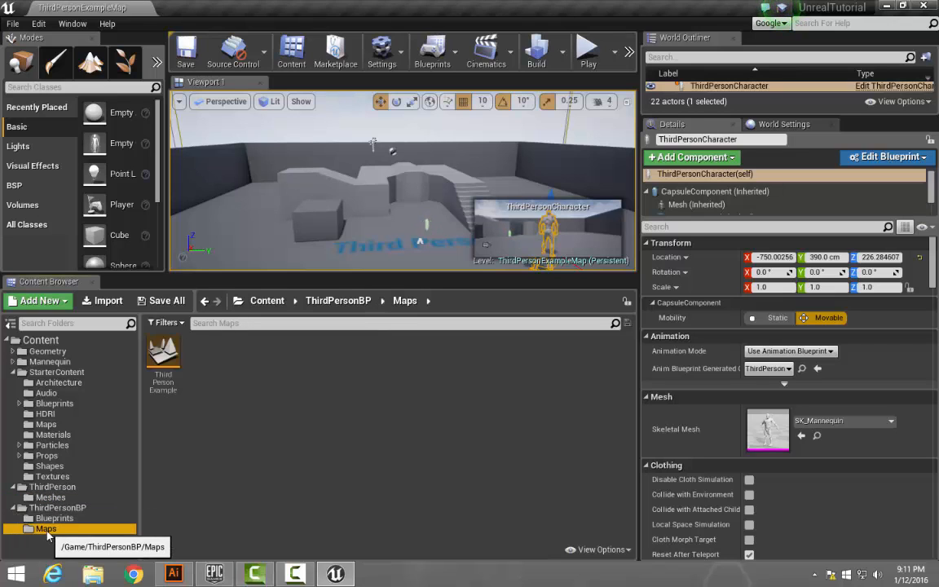
left_click(161, 357)
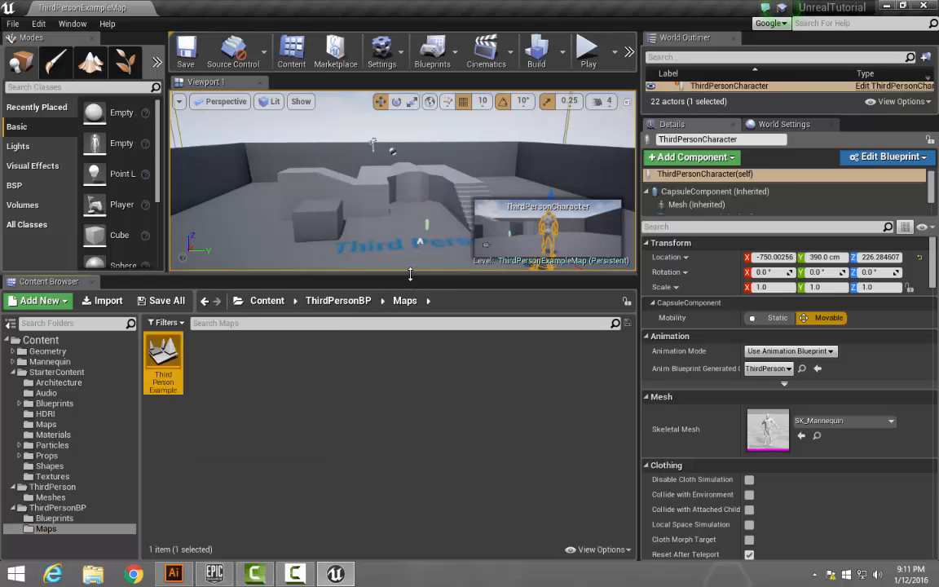
Reduce the Content Browser's height and create a new folder named MyMaps in the root Content folder.
left_click_drag(410, 274, 410, 337)
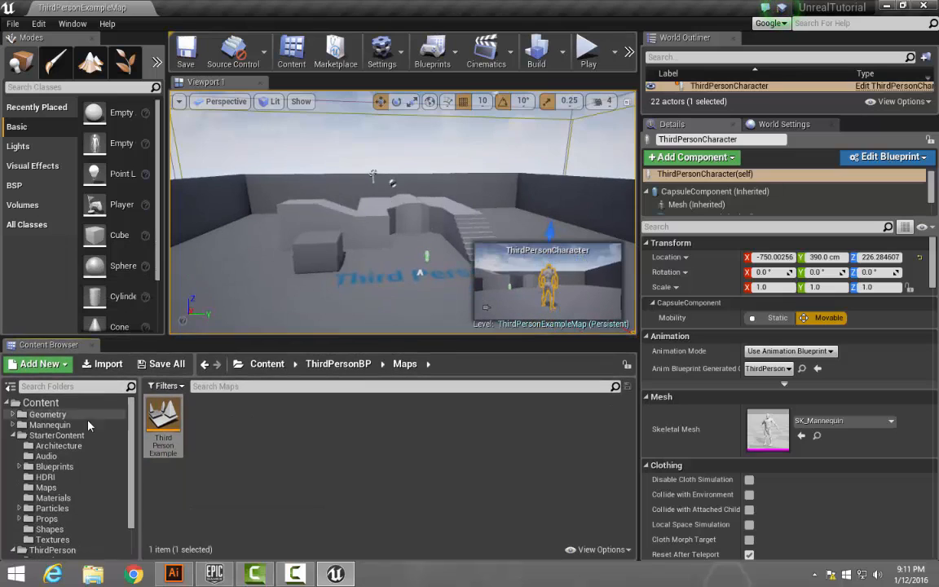
left_click(40, 403)
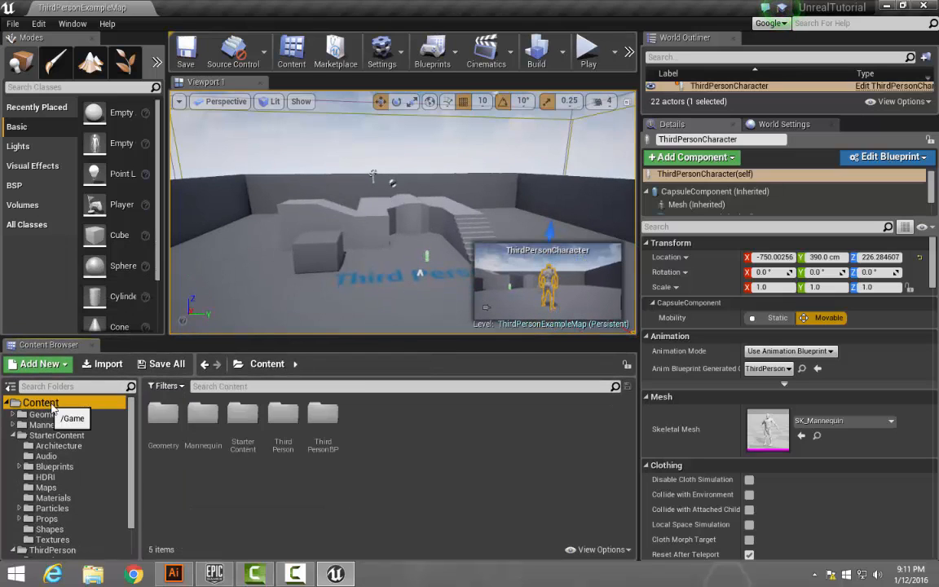
right_click(229, 490)
left_click(303, 298)
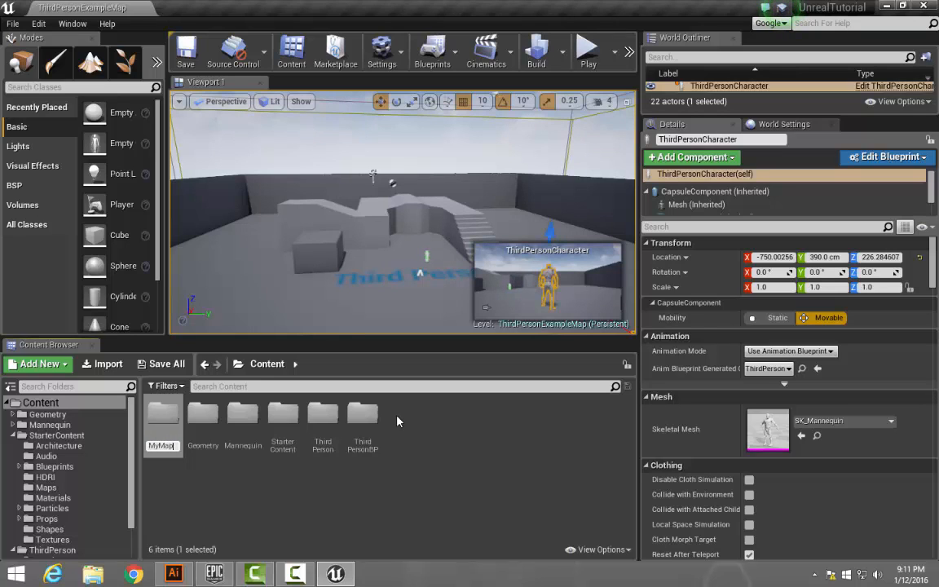
left_click(397, 421)
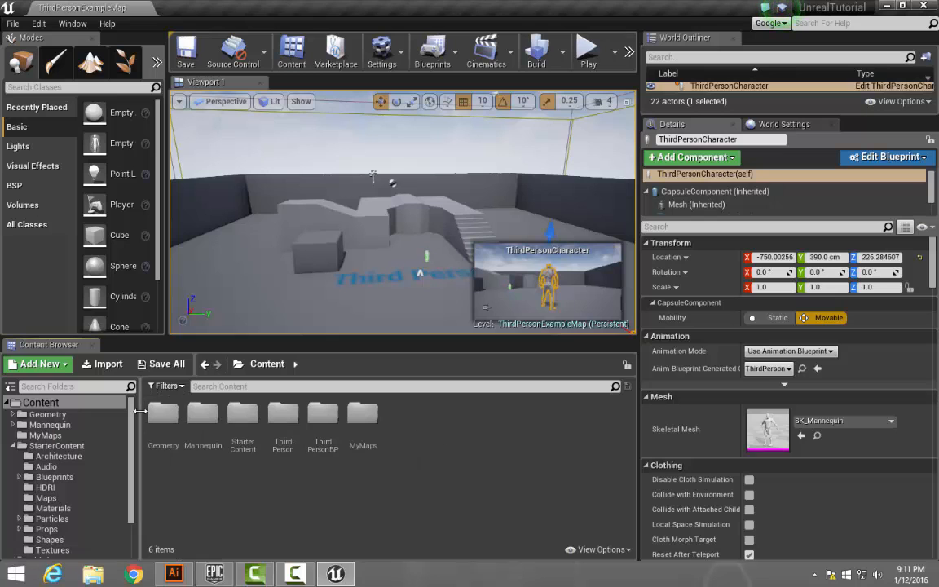
Open the MyMaps folder in a shorter Content Browser and collapse StarterContent in the folder tree.
left_click_drag(302, 341, 303, 377)
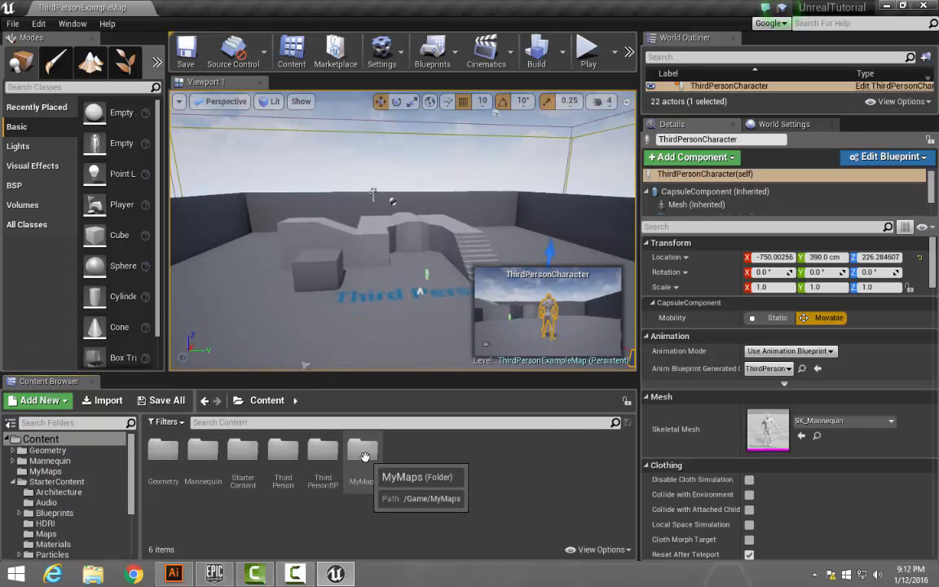
double_click(362, 453)
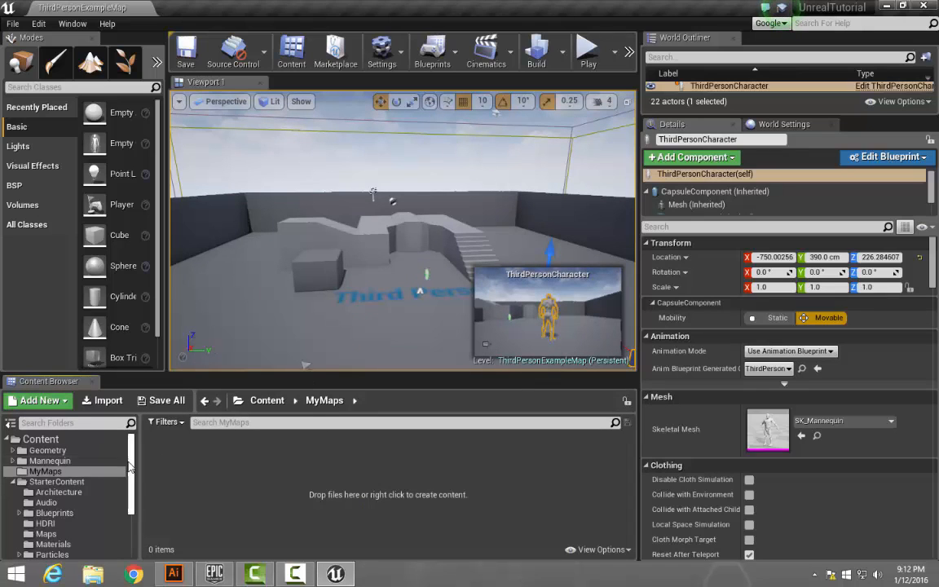
mouse_move(128, 465)
left_mouse_down()
mouse_move(124, 528)
mouse_move(130, 473)
left_mouse_up()
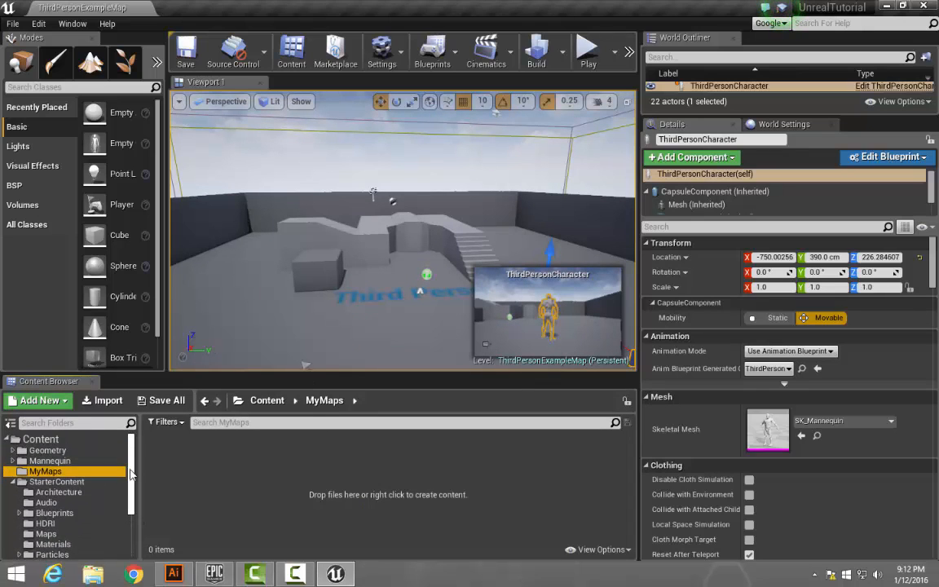
left_click(12, 482)
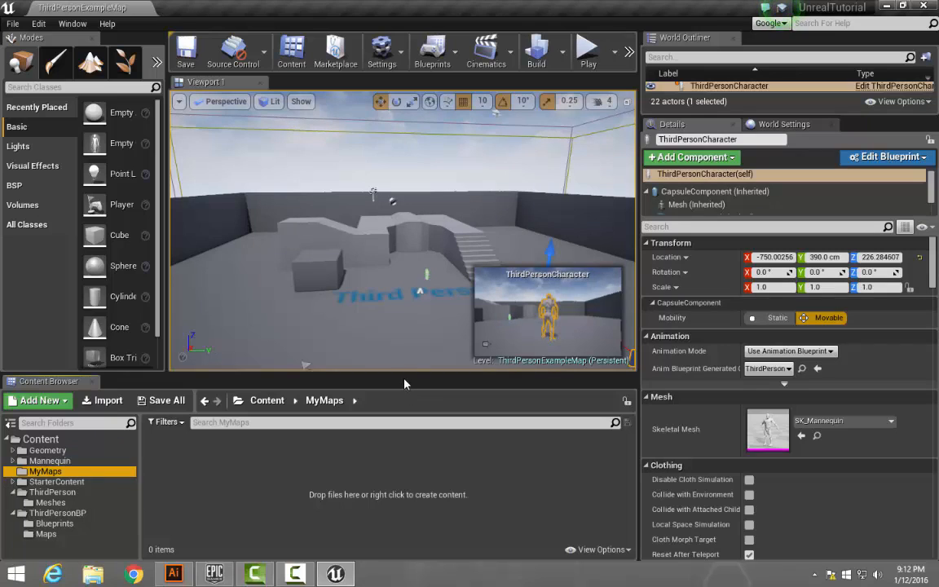
Try different Content Browser heights, settle on a shorter one, and widen the Modes panel slightly.
left_click_drag(404, 376, 404, 430)
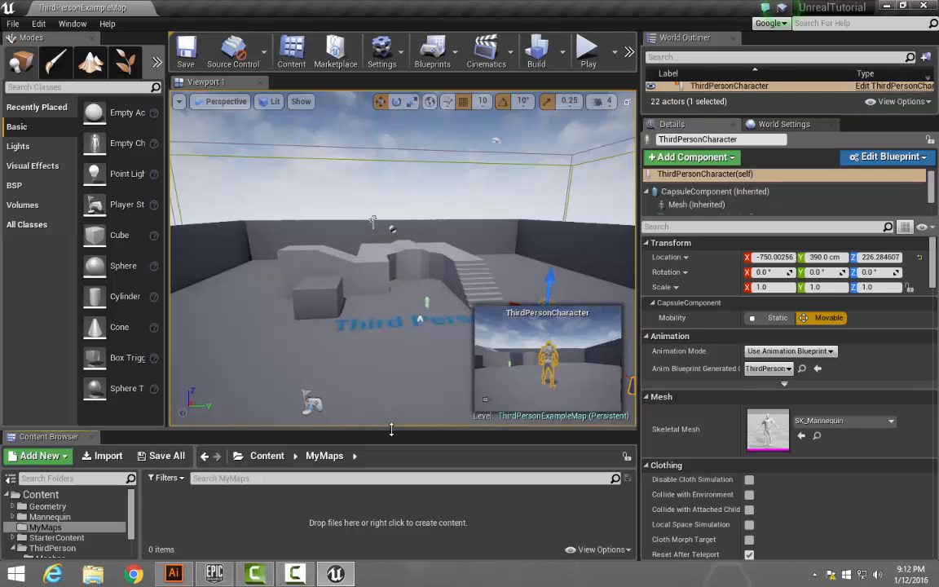
left_click_drag(389, 423, 163, 306)
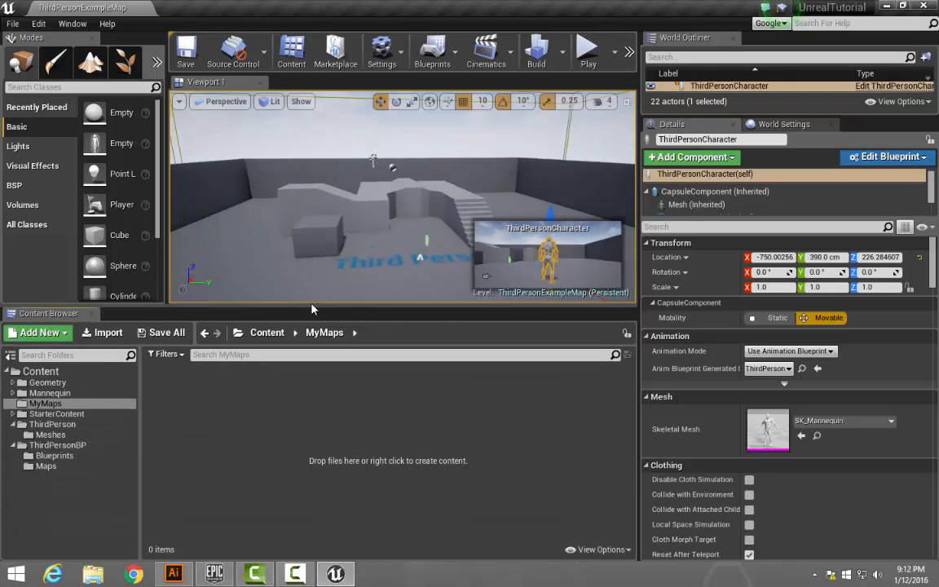
left_click_drag(312, 306, 314, 408)
left_click_drag(174, 280, 186, 281)
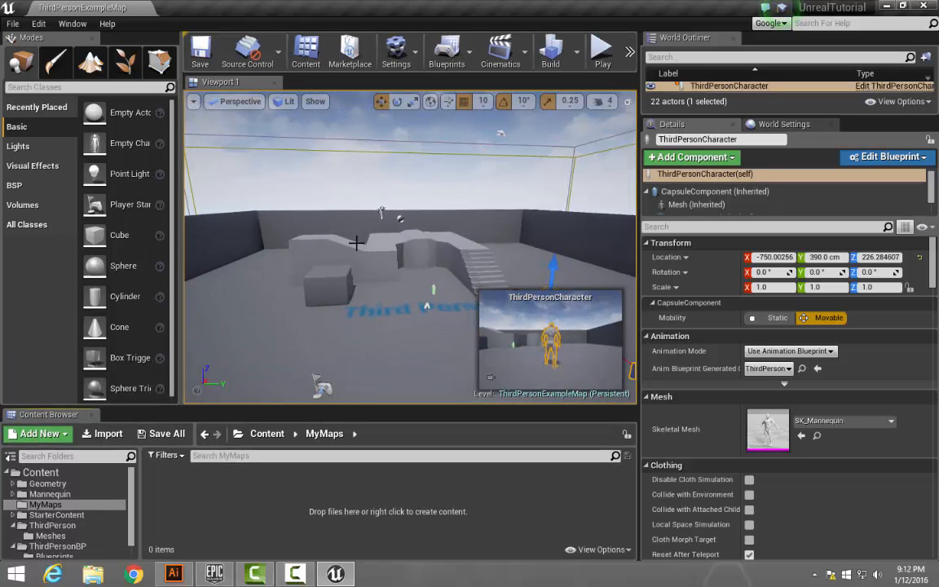
Select the linear stair mesh in the level from a zoomed-out, rotated view.
scroll(366, 253, "down", 5)
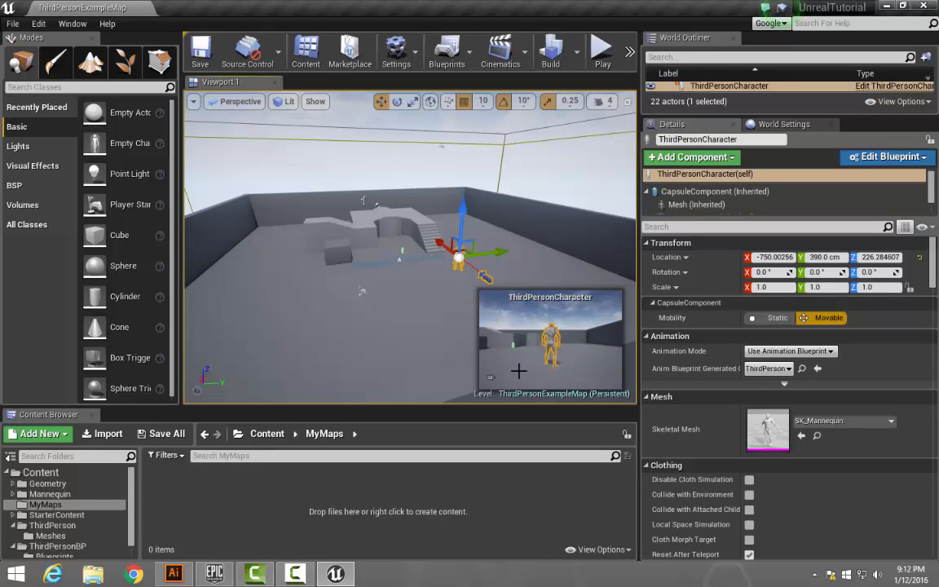
right_click_drag(345, 218, 395, 221)
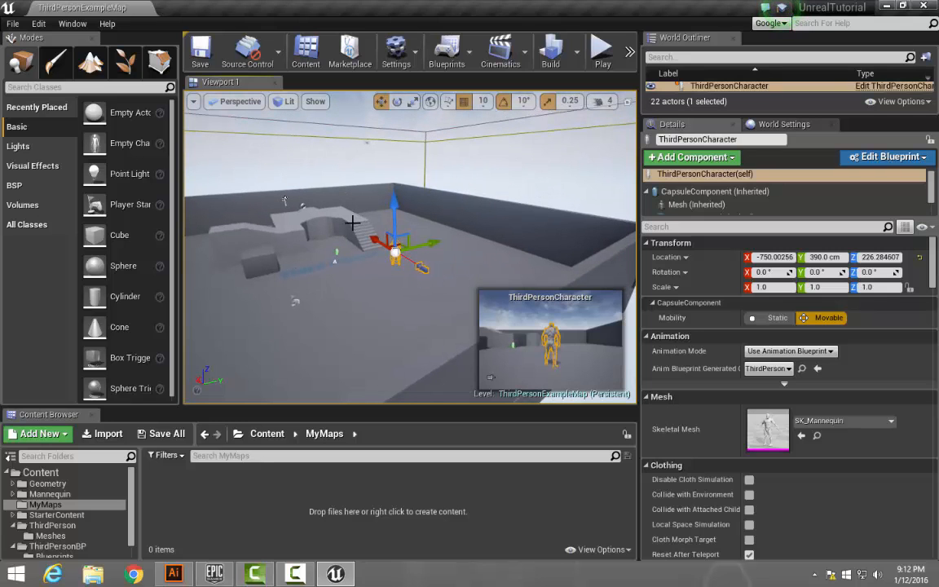
left_click(364, 233)
Fly the camera around the example level in several directions to practise viewport navigation.
right_click_drag(293, 307, 388, 290)
key("w")
key("s")
key("a")
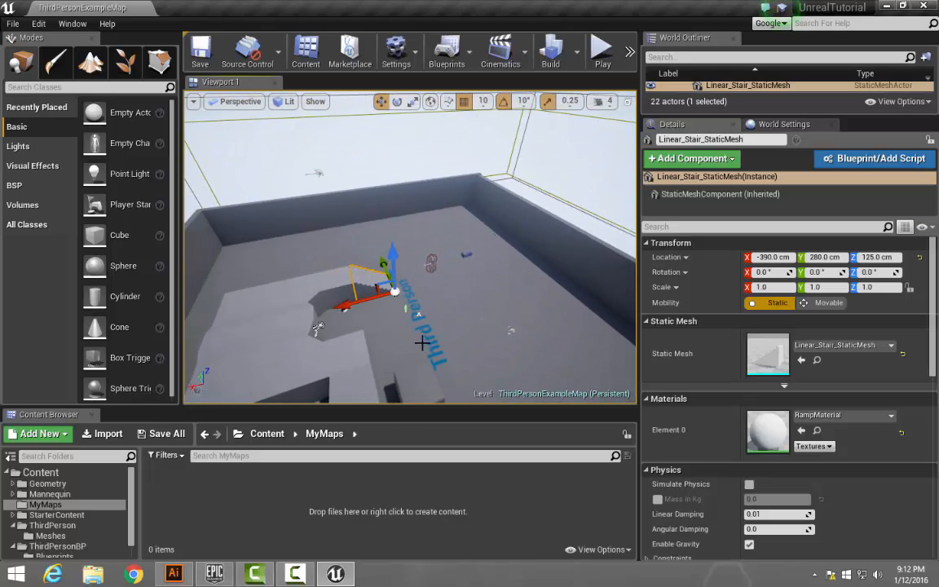
key("a")
right_click_drag(422, 343, 553, 331)
key("a")
key("a")
key("a")
key("s")
key("w")
key("d")
key("s")
key("w")
key("s")
key("s")
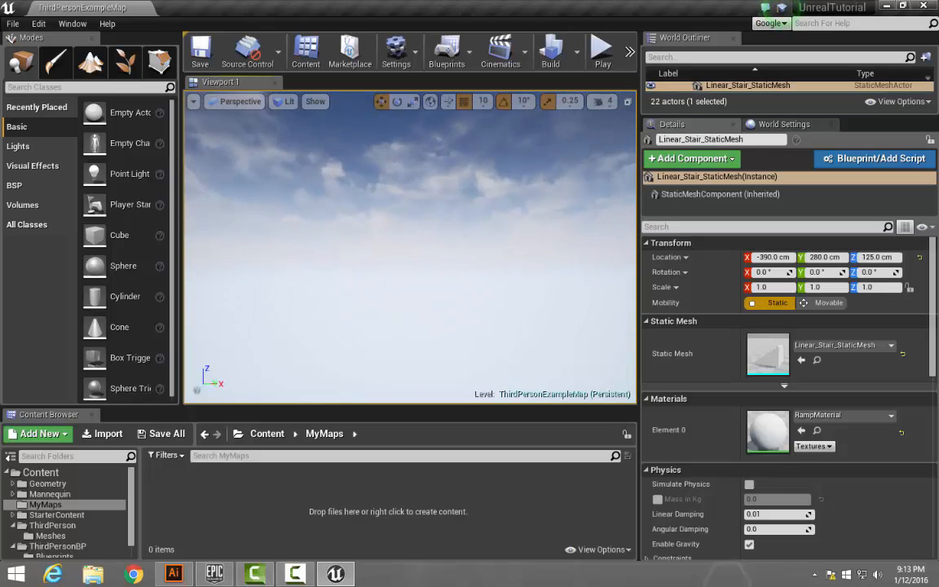
Frame the selected linear stair mesh in the viewport and enlarge the World Outliner to show the full actor list.
key("f")
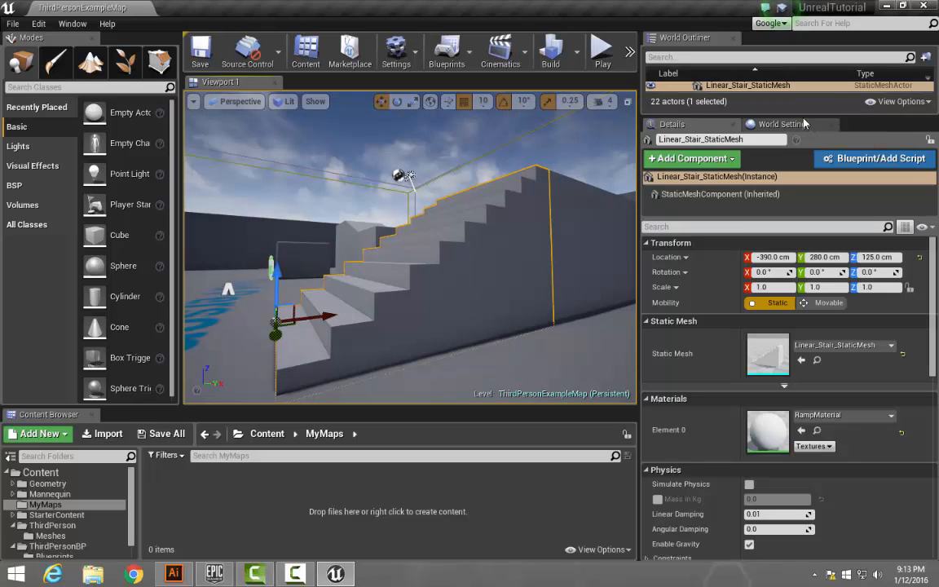
left_click_drag(803, 116, 766, 487)
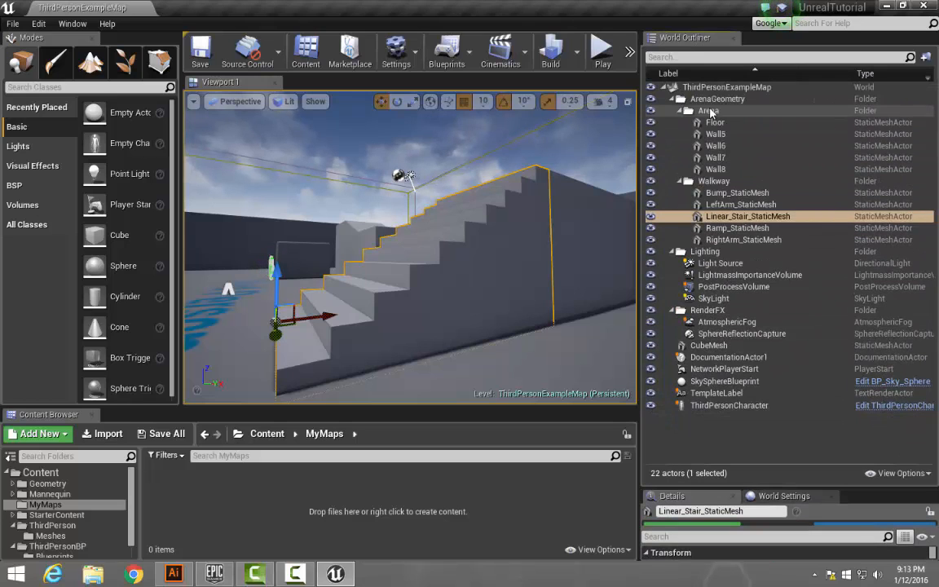
Select various actors one by one in the Arena, Lighting, RenderFX and Walkway folders, plus ThirdPersonCharacter, ending with Bump_StaticMesh.
left_click(718, 123)
left_click(715, 135)
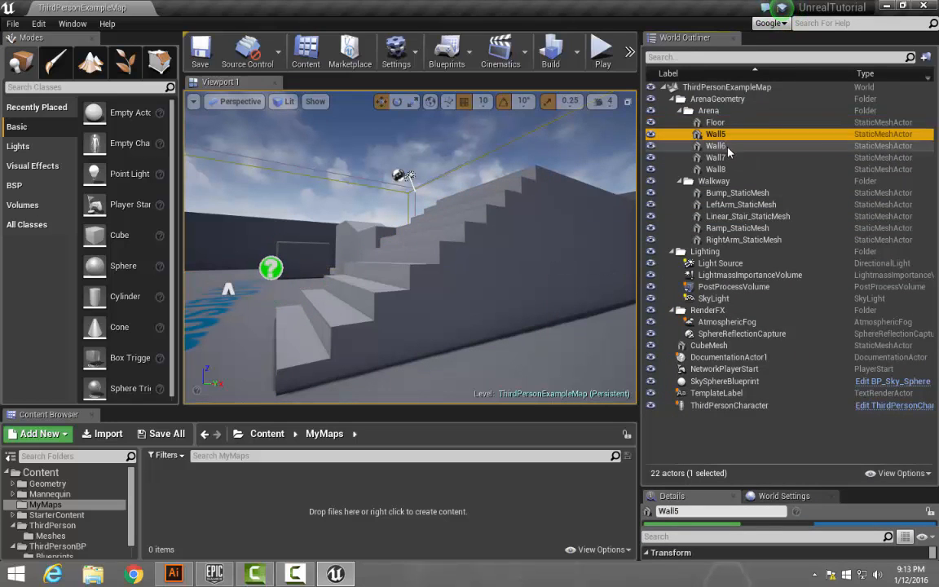
left_click(876, 146)
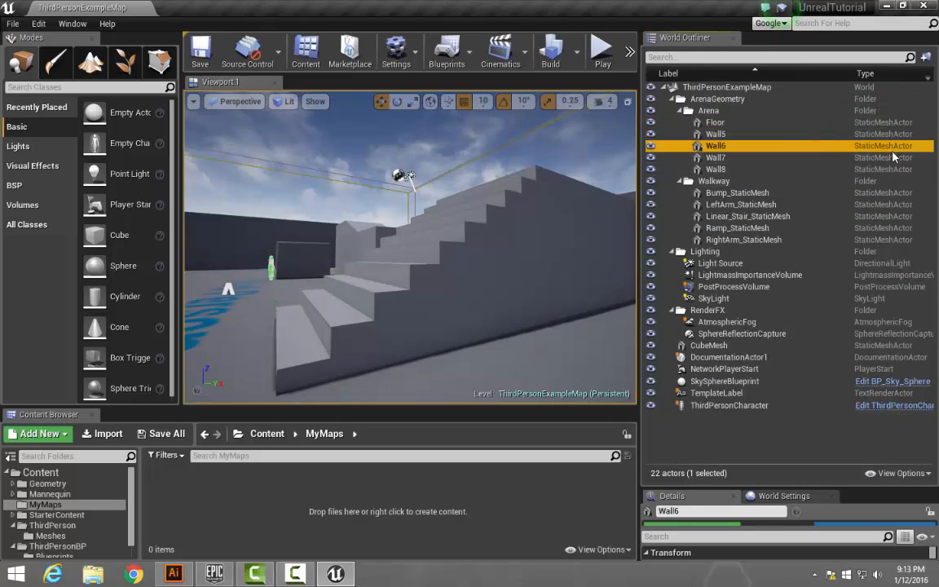
left_click(892, 158)
left_click(873, 298)
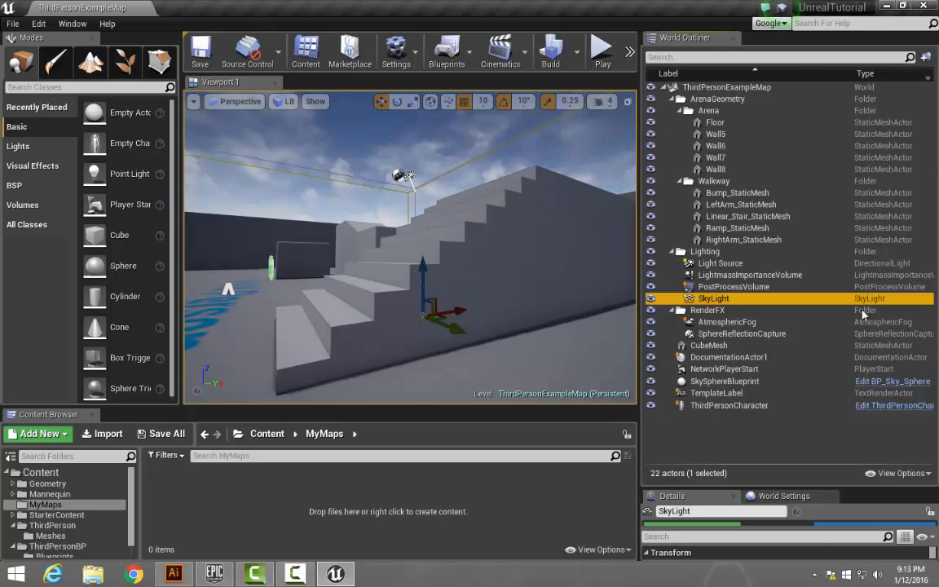
left_click(862, 322)
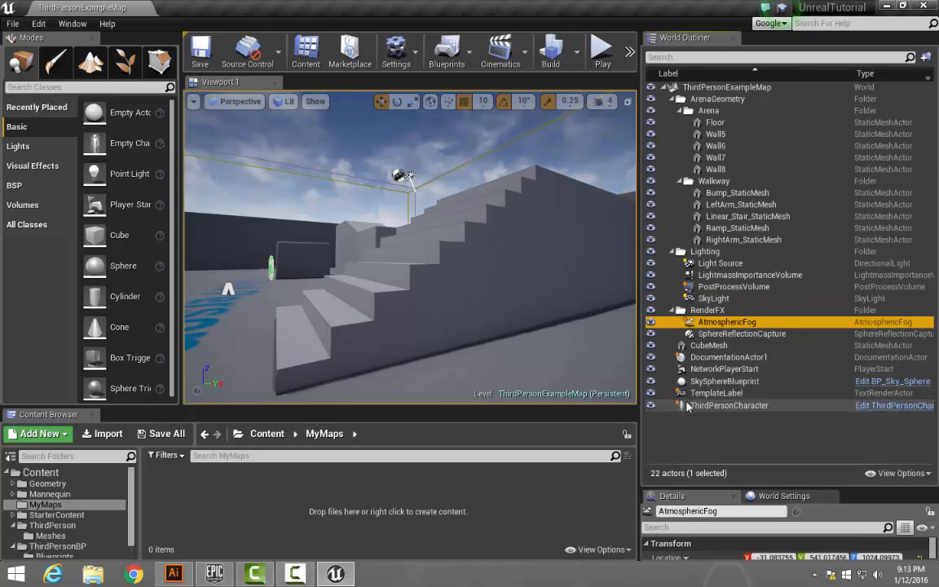
left_click(731, 405)
left_click(738, 204)
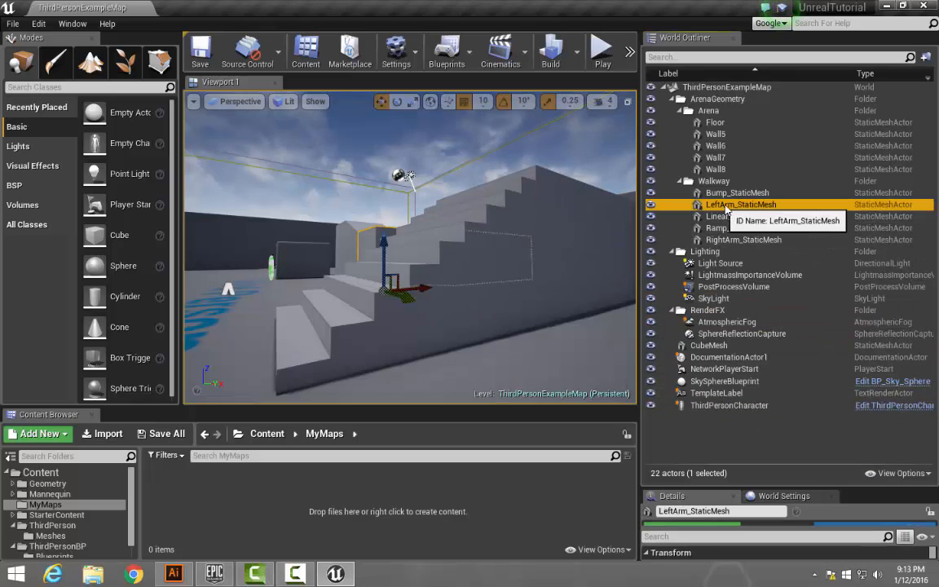
left_click(740, 193)
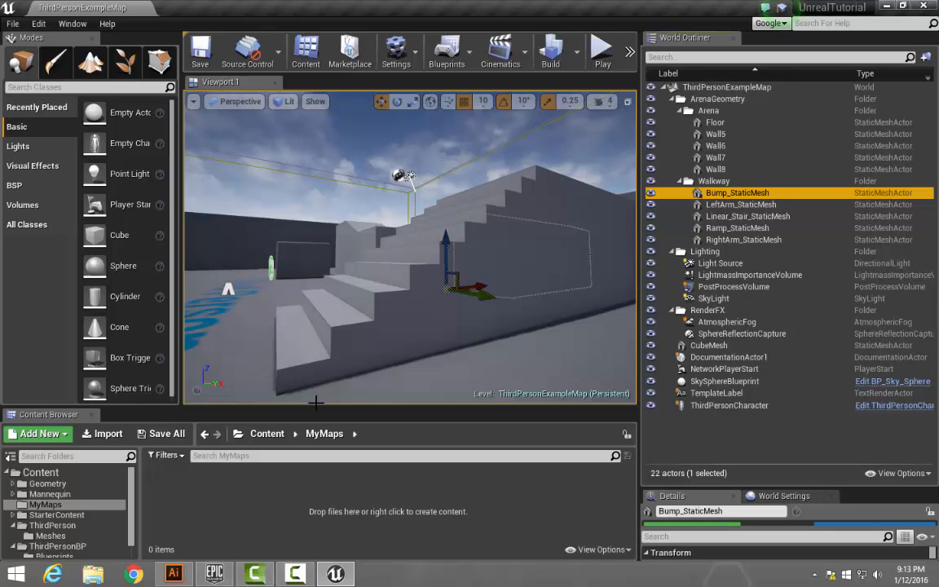
Enlarge the viewport by shrinking the Content Browser, Modes and World Outliner panels, and select Ramp_StaticMesh.
left_click_drag(317, 406, 324, 471)
right_click_drag(351, 358, 366, 324)
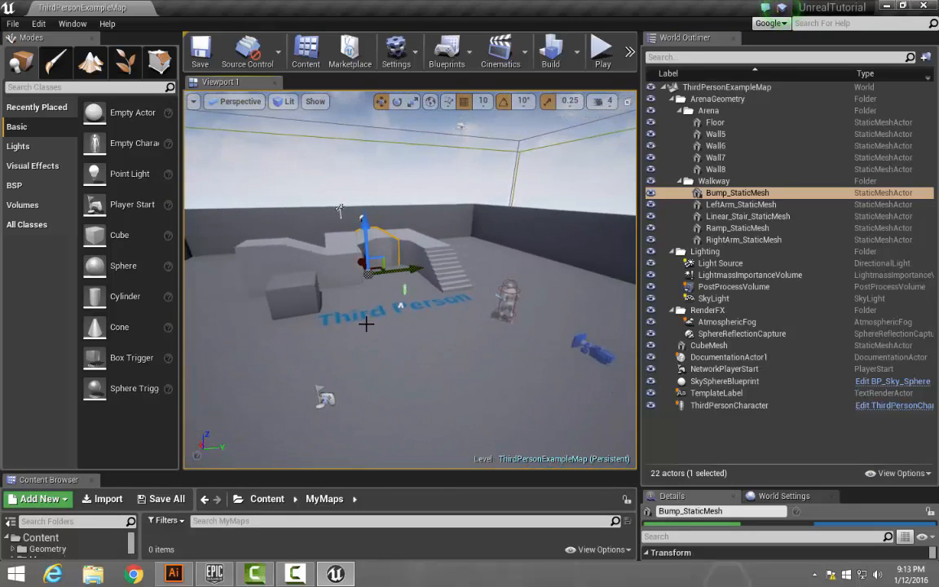
left_click(733, 240)
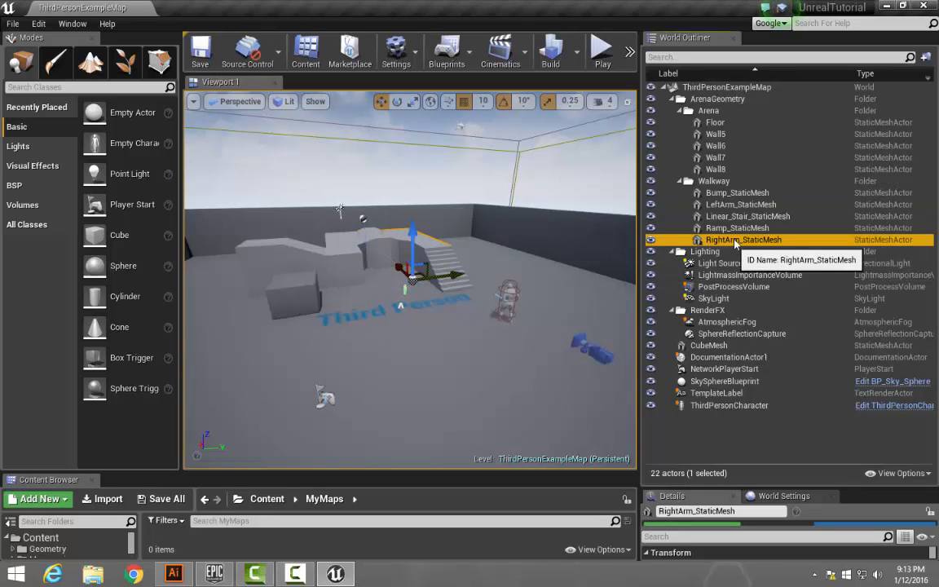
left_click(732, 230)
mouse_move(178, 293)
left_mouse_down()
mouse_move(203, 291)
mouse_move(166, 296)
left_mouse_up()
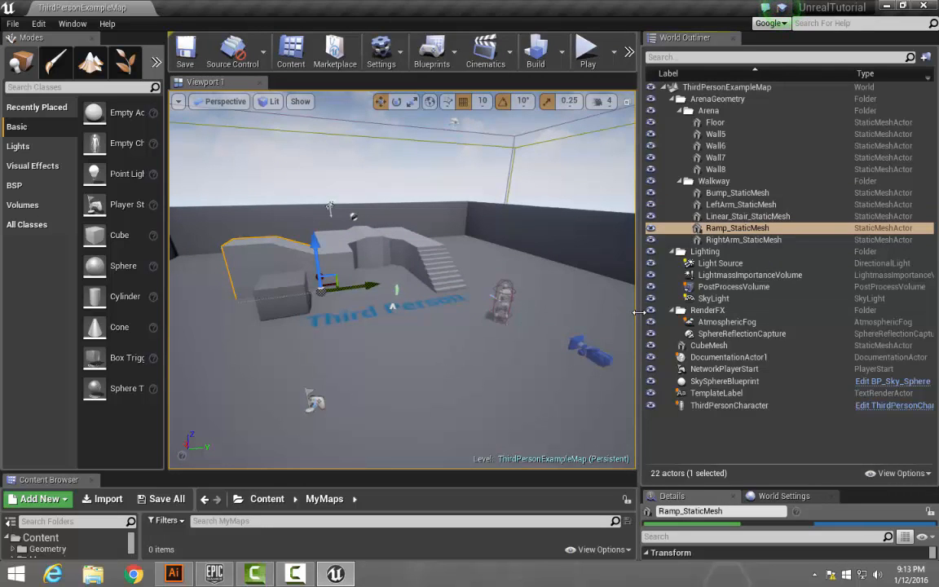
left_click_drag(639, 312, 668, 312)
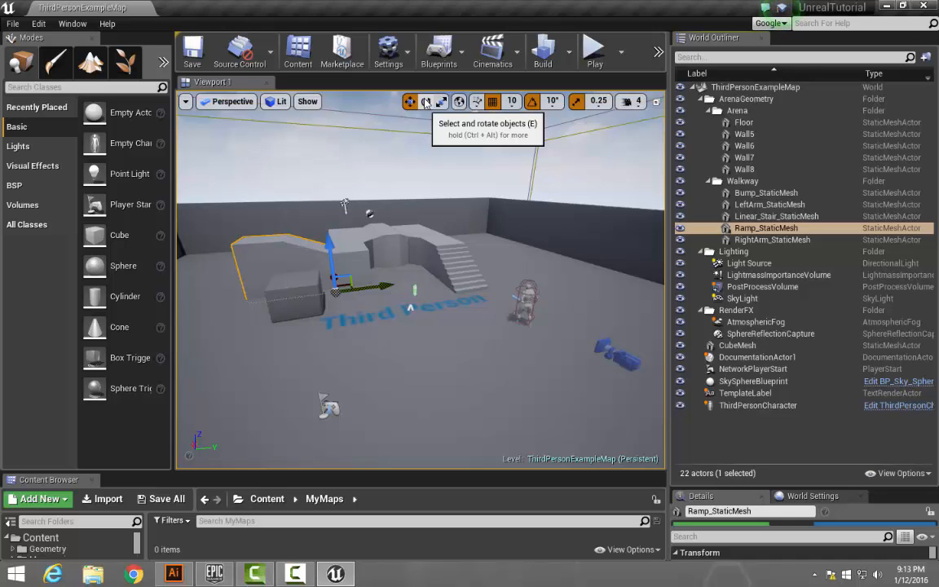
Move Ramp_StaticMesh along its Y axis and scale it up in the level.
right_click_drag(385, 265, 381, 269)
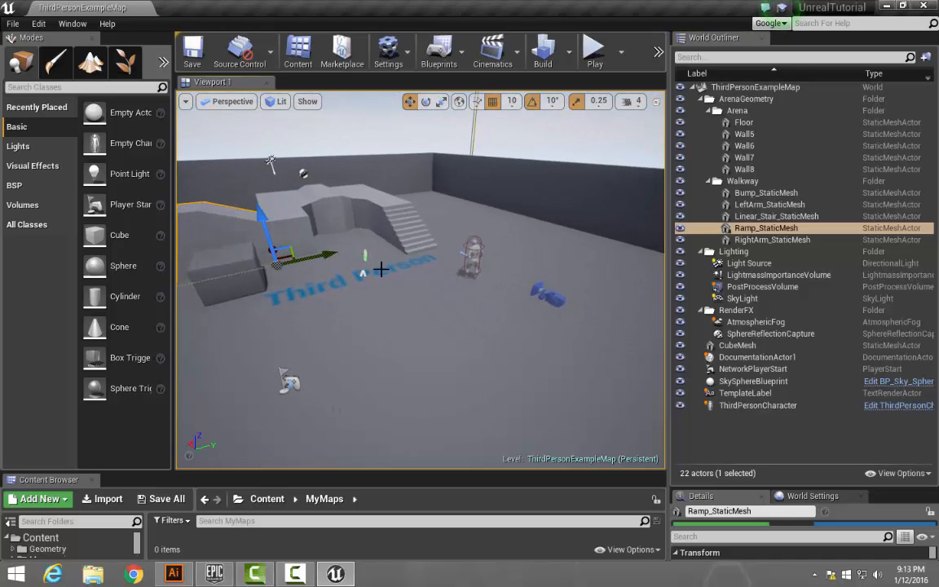
left_click_drag(323, 251, 328, 286)
key("e")
key("r")
left_click_drag(318, 200, 317, 196)
left_click_drag(368, 254, 270, 157)
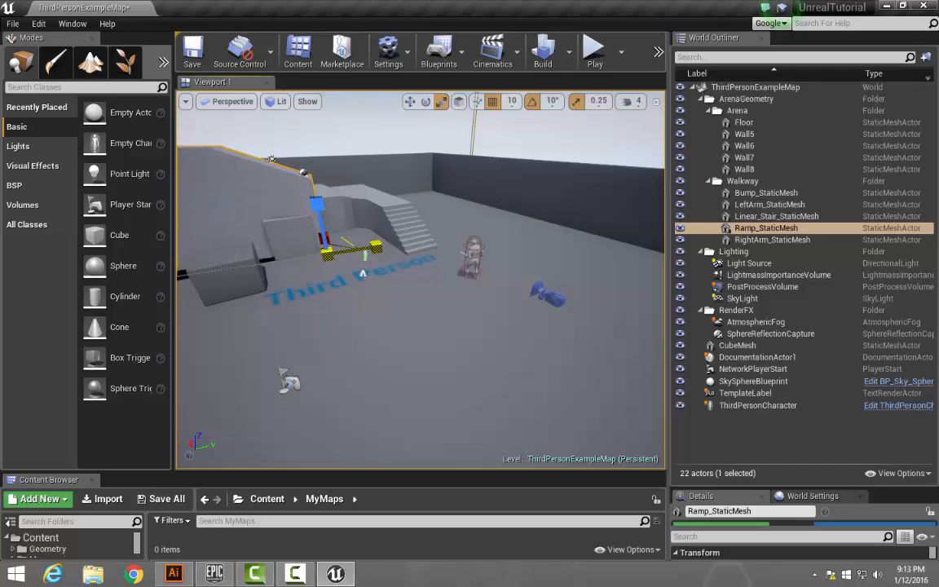
right_click_drag(480, 258, 343, 264)
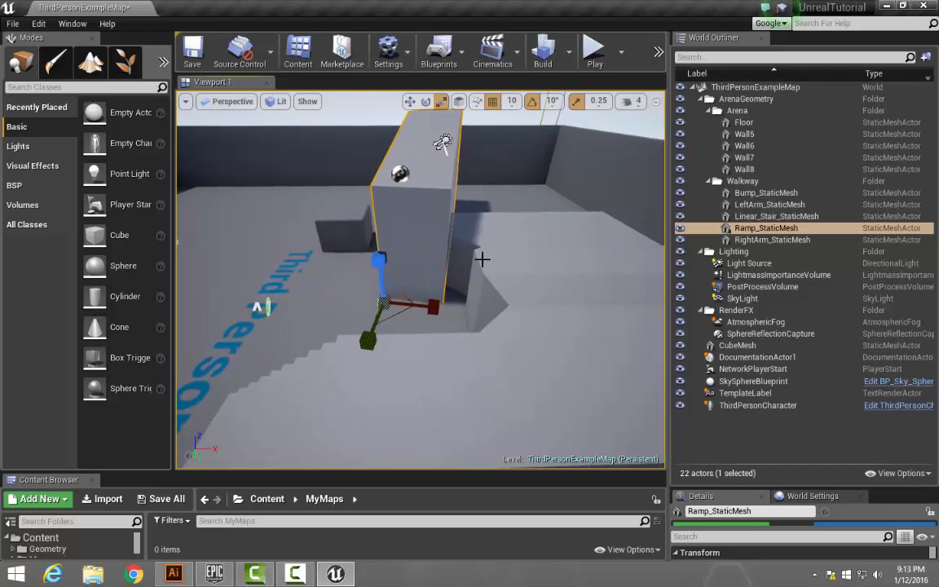
mouse_move(382, 306)
left_mouse_down()
mouse_move(411, 282)
mouse_move(368, 316)
mouse_move(412, 281)
mouse_move(380, 308)
left_mouse_up()
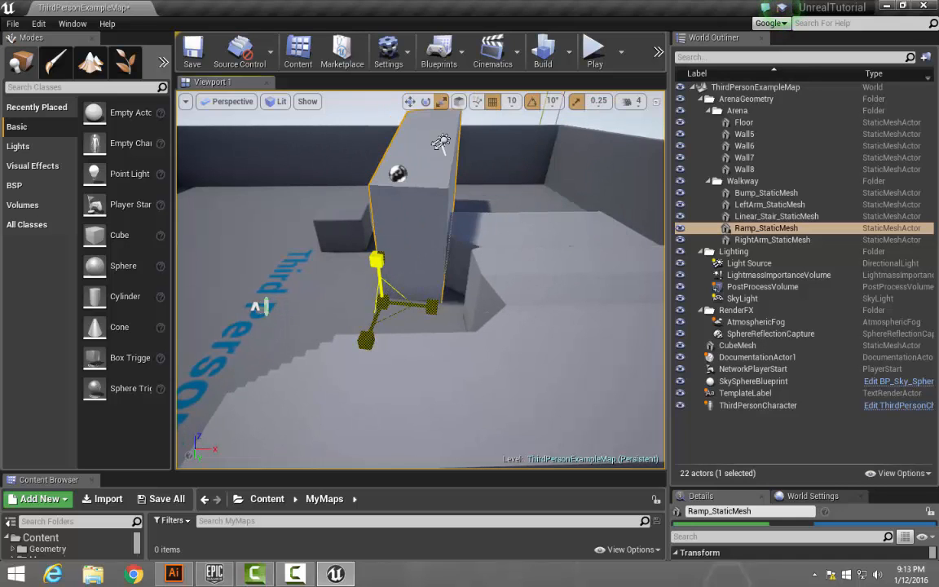
right_click_drag(513, 267, 508, 213)
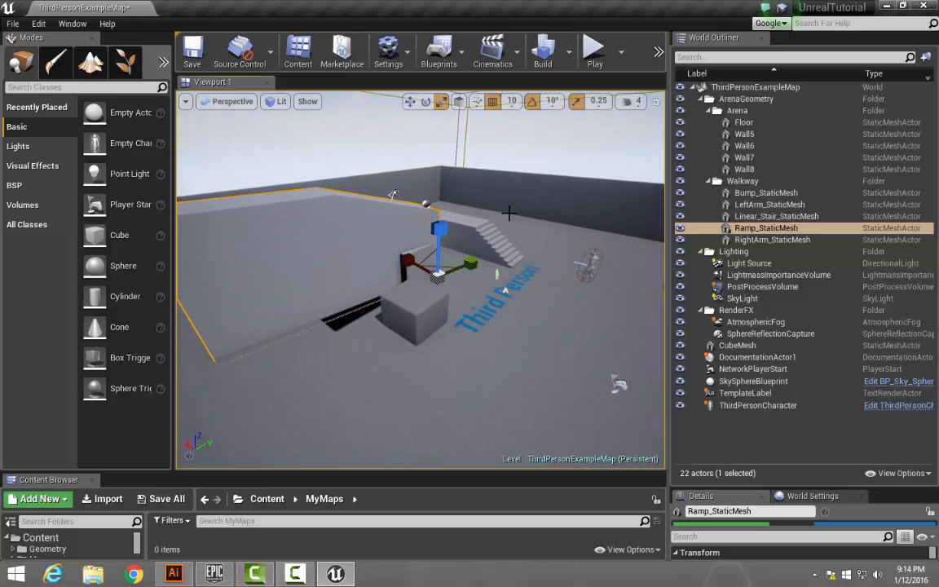
Switch between the rotate, move and scale tools for the selected ramp, ending on scale.
left_click(426, 103)
left_click(410, 104)
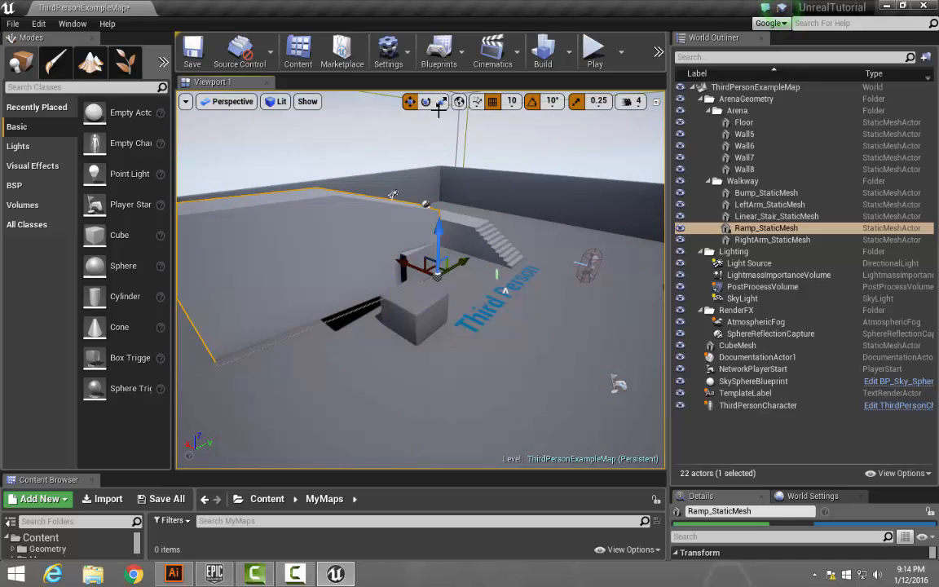
left_click(426, 104)
left_click(441, 101)
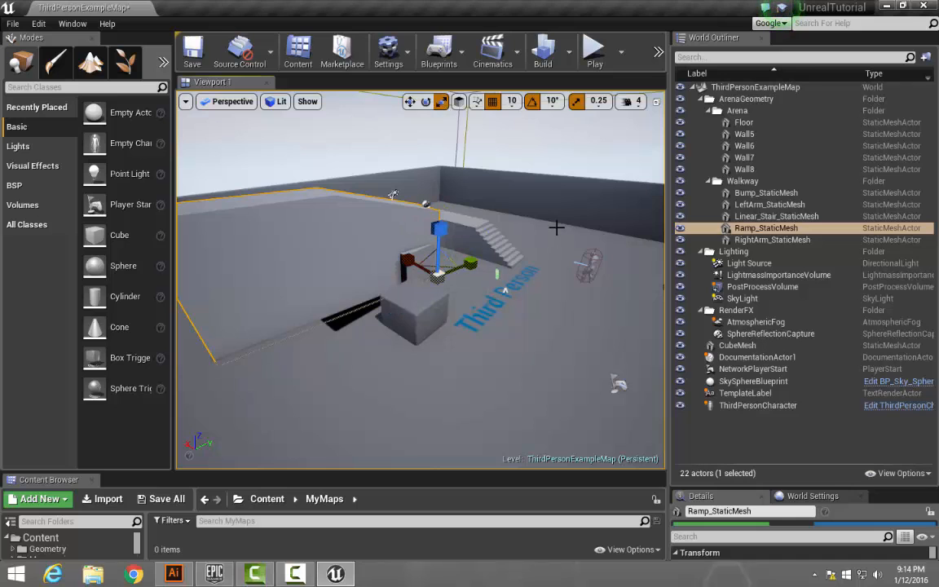
Rotate Ramp_StaticMesh slightly in the level.
right_click_drag(556, 227, 571, 251)
key("a")
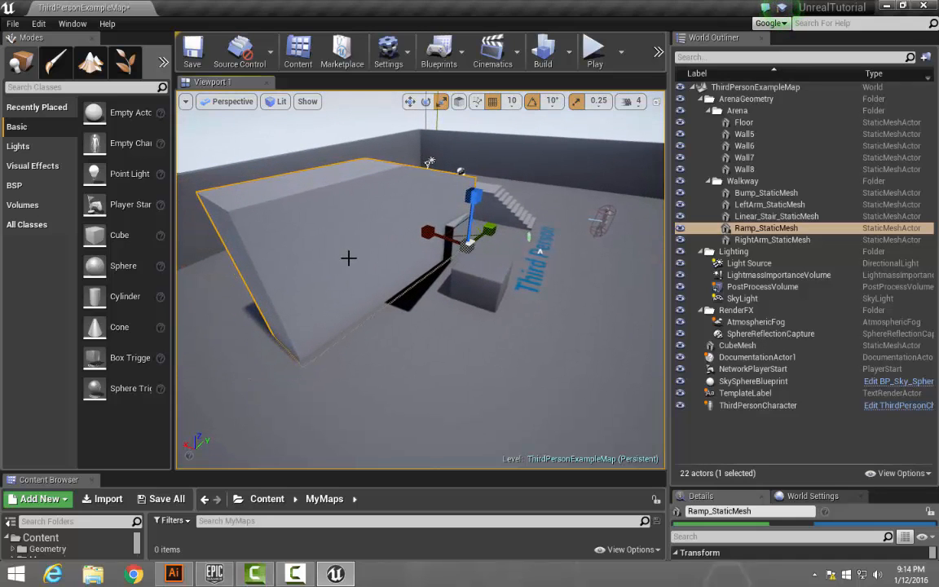
key("e")
left_click_drag(525, 281, 555, 327)
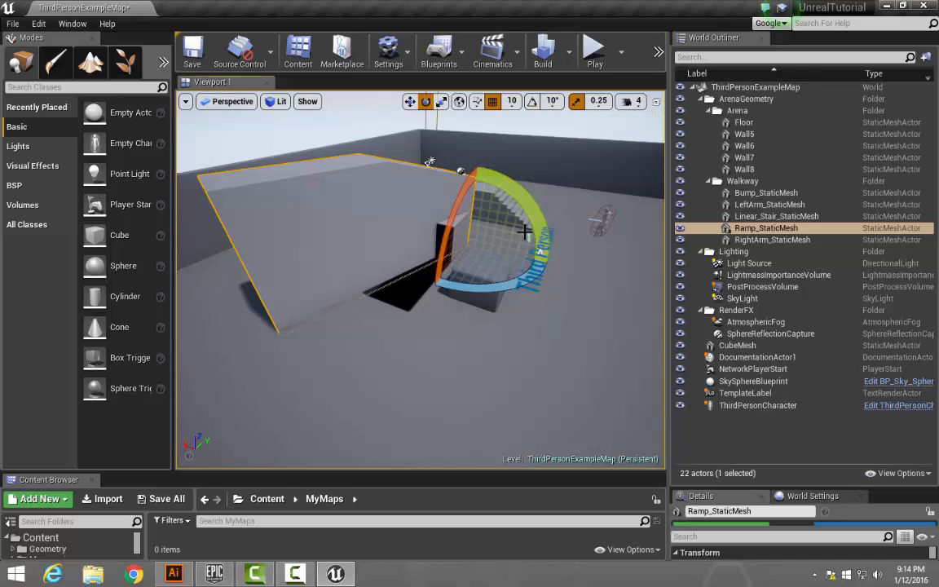
Set the rotation grid snap to 45° and try rotating Ramp_StaticMesh about its vertical axis.
left_click(531, 101)
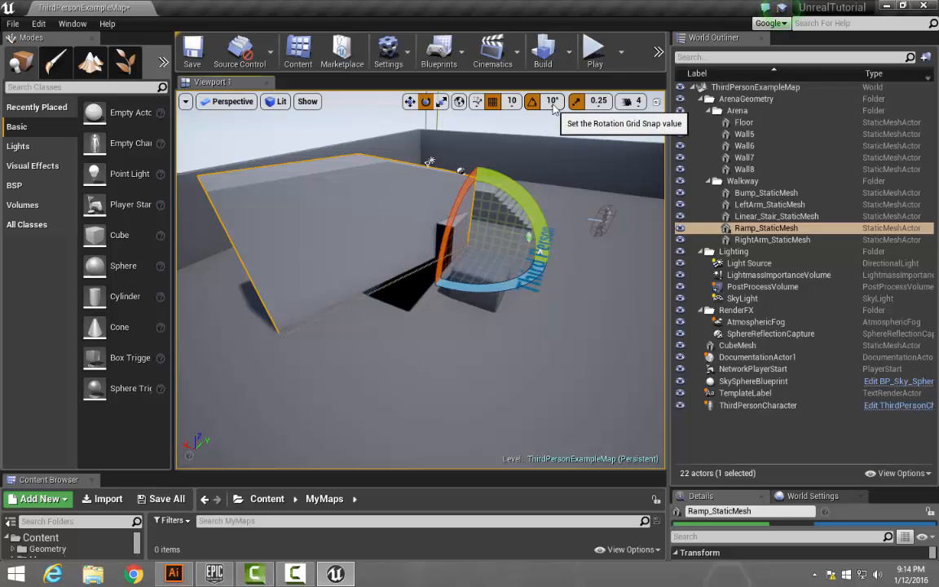
left_click(554, 106)
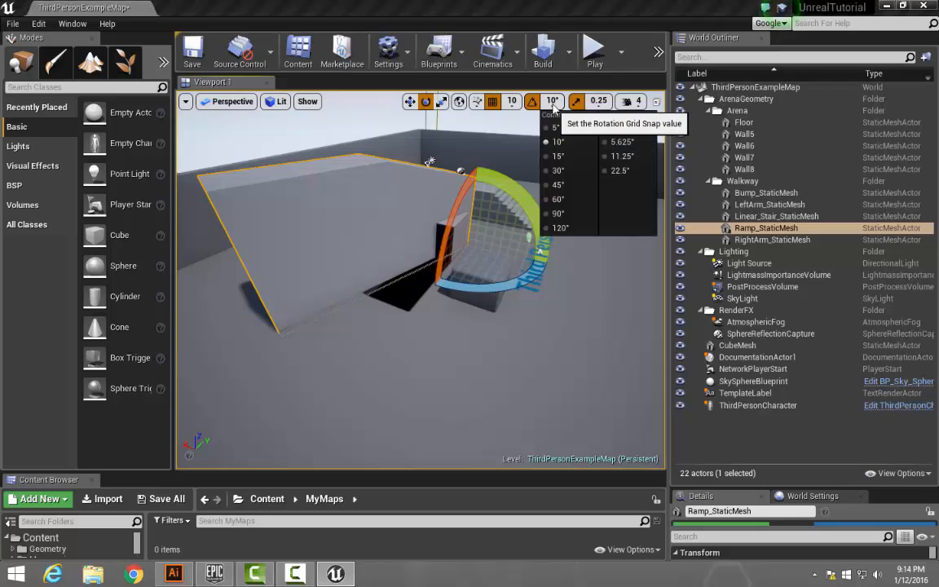
left_click(556, 185)
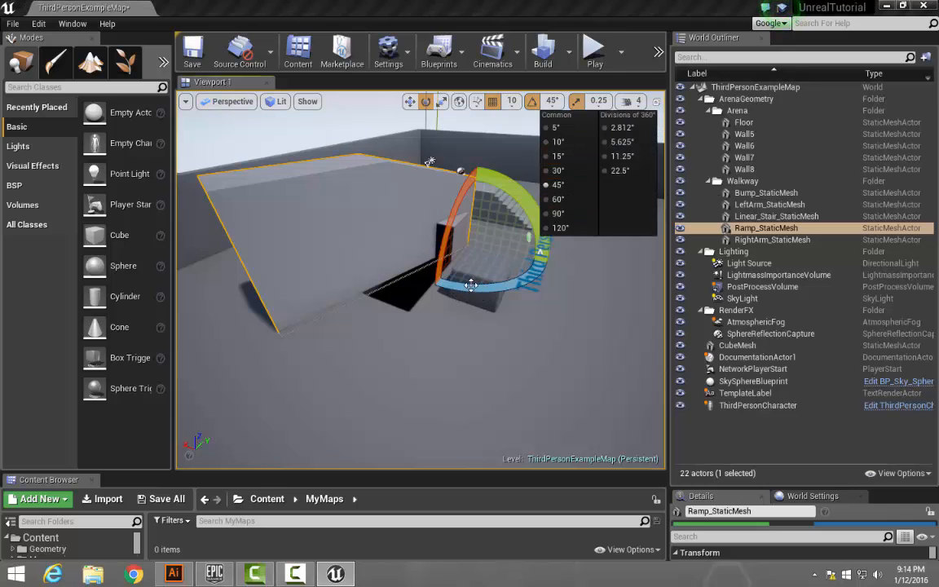
right_click_drag(502, 313, 513, 295)
left_click_drag(462, 267, 436, 233)
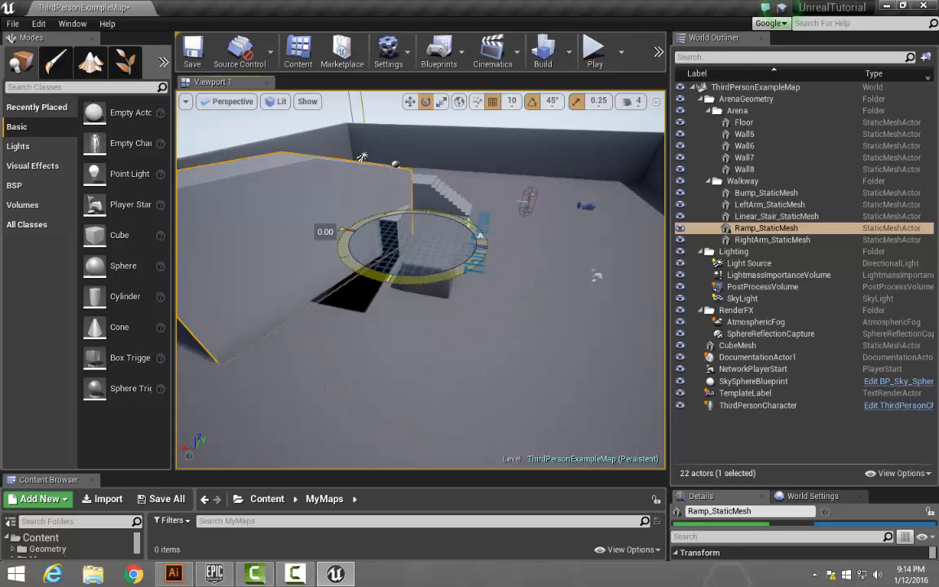
right_click_drag(560, 180, 306, 208)
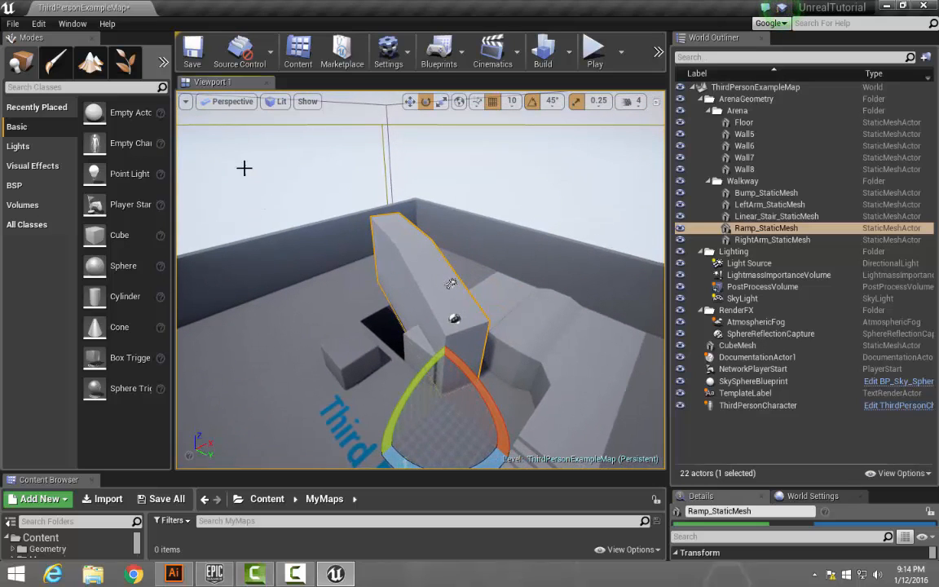
Switch the viewport to the Right orthographic view and frame Ramp_StaticMesh.
left_click(230, 102)
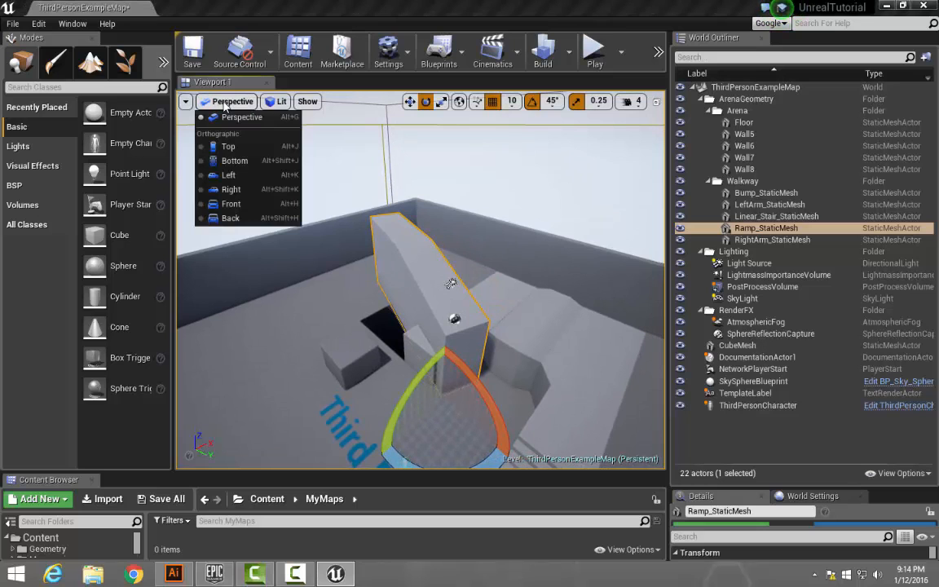
left_click(231, 189)
key("f")
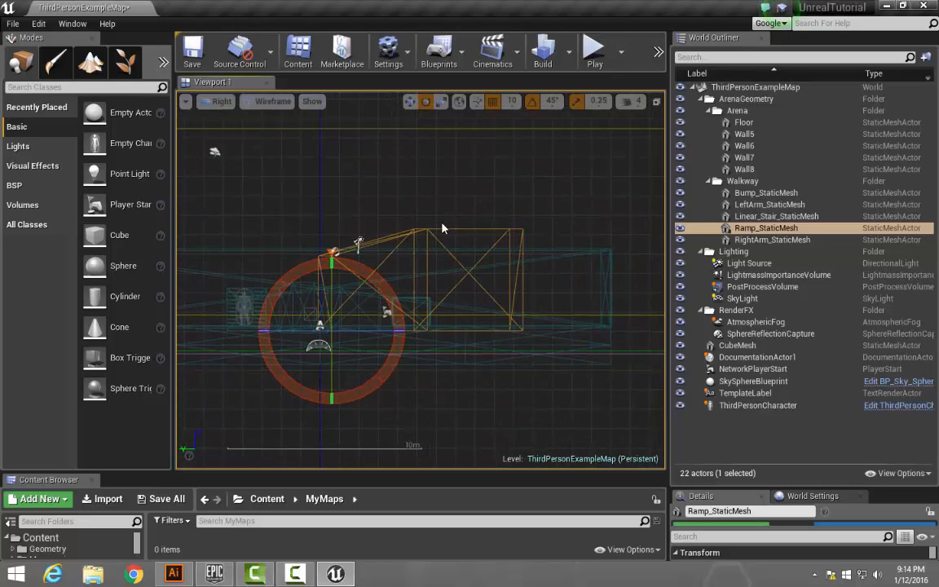
scroll(440, 229, "up", 1)
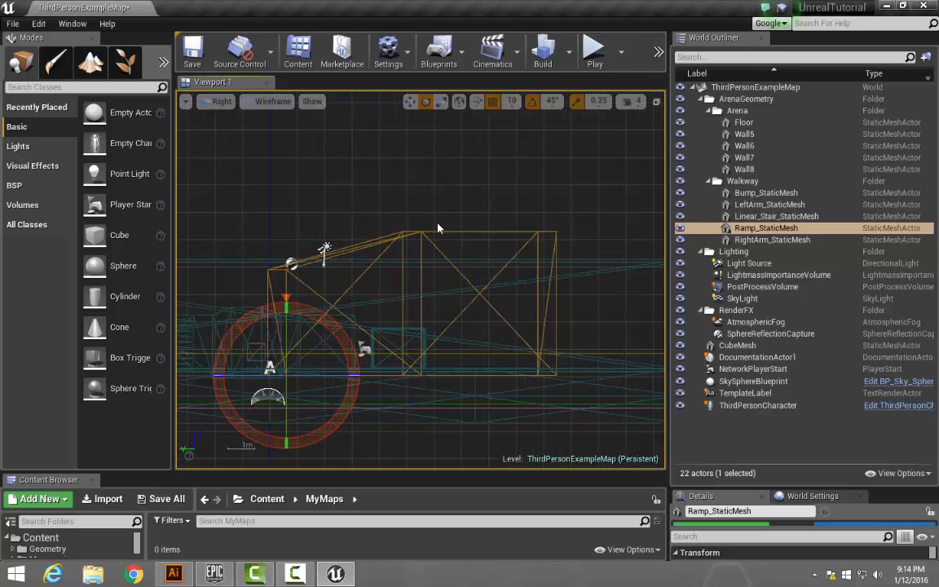
scroll(431, 216, "down", 3)
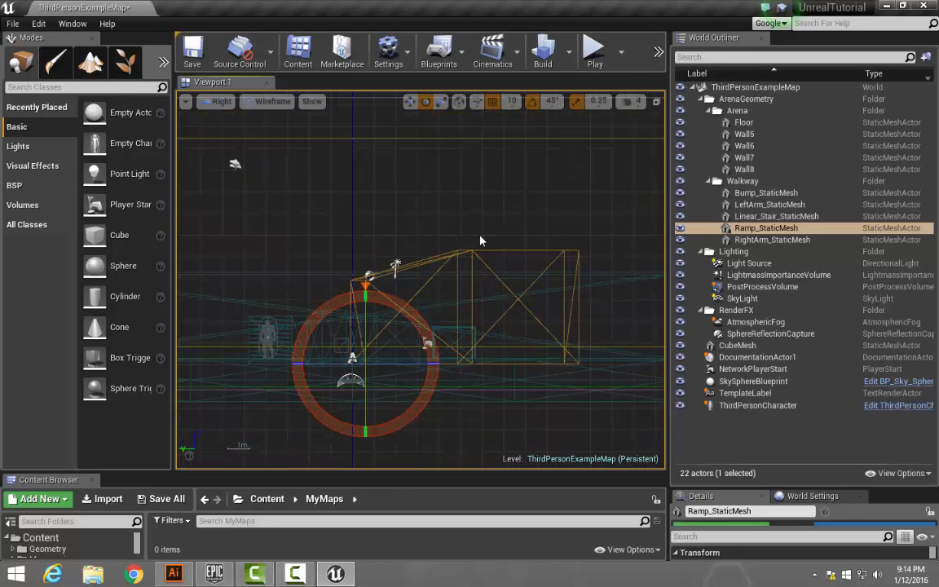
Preview the Right view in Lit and Unlit view modes, and return it to Wireframe.
left_click(271, 102)
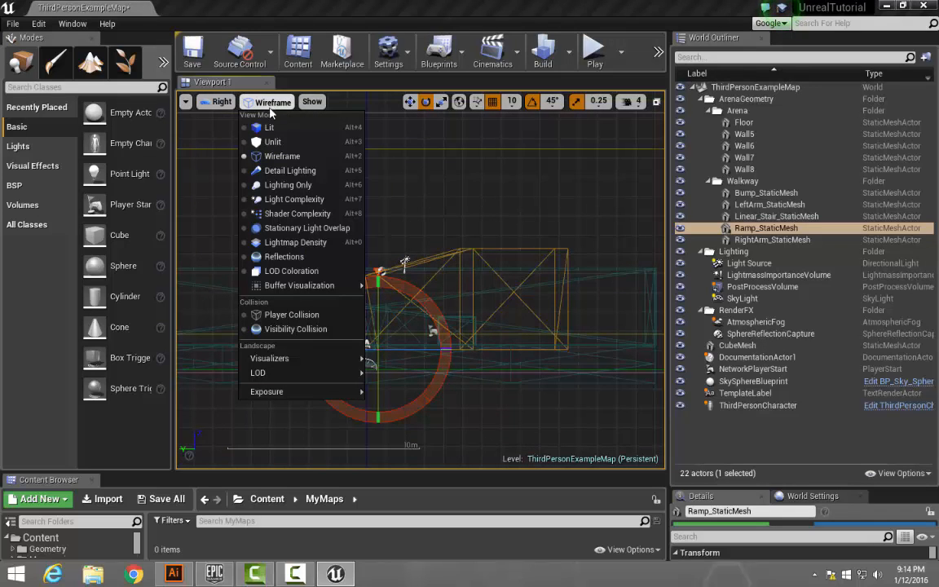
left_click(269, 128)
left_click(255, 102)
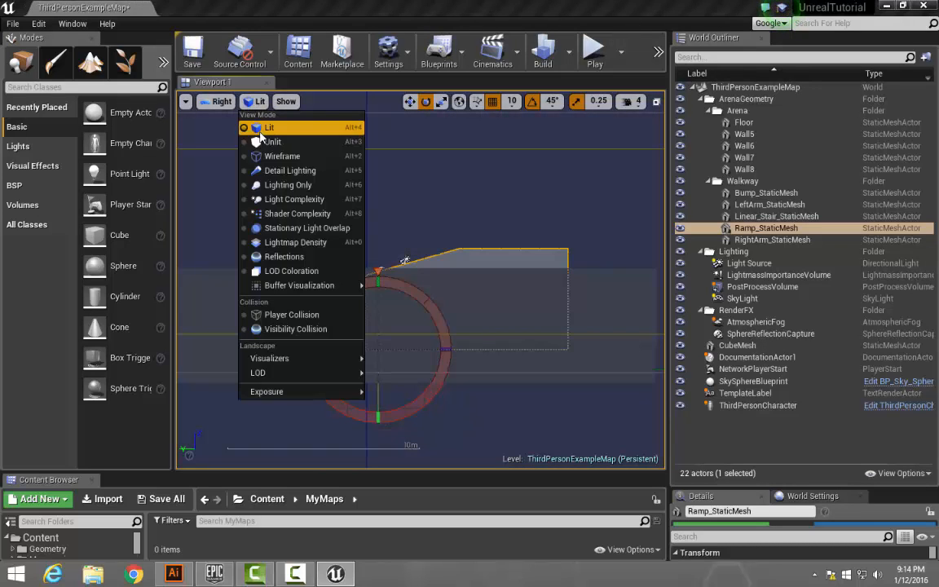
left_click(260, 140)
left_click(257, 102)
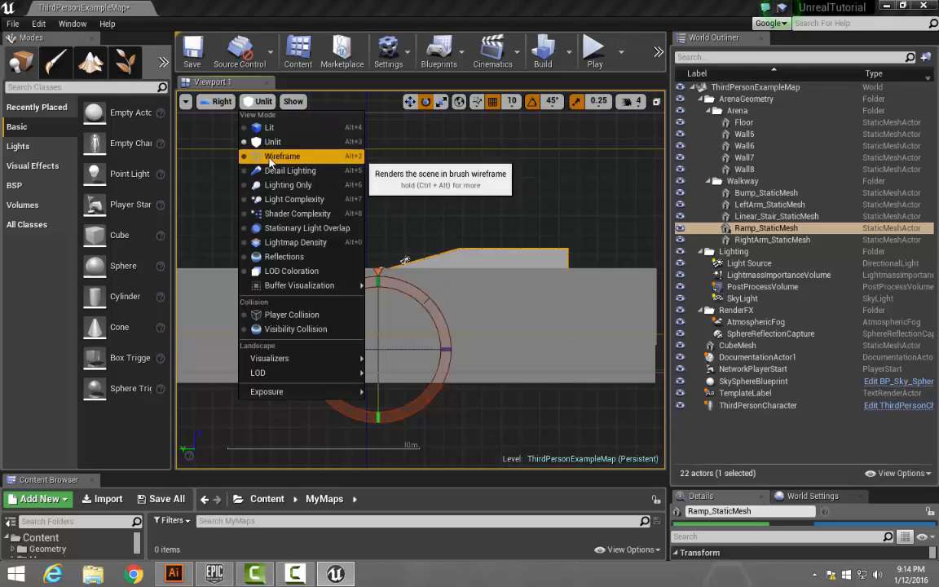
left_click(277, 155)
left_click(262, 103)
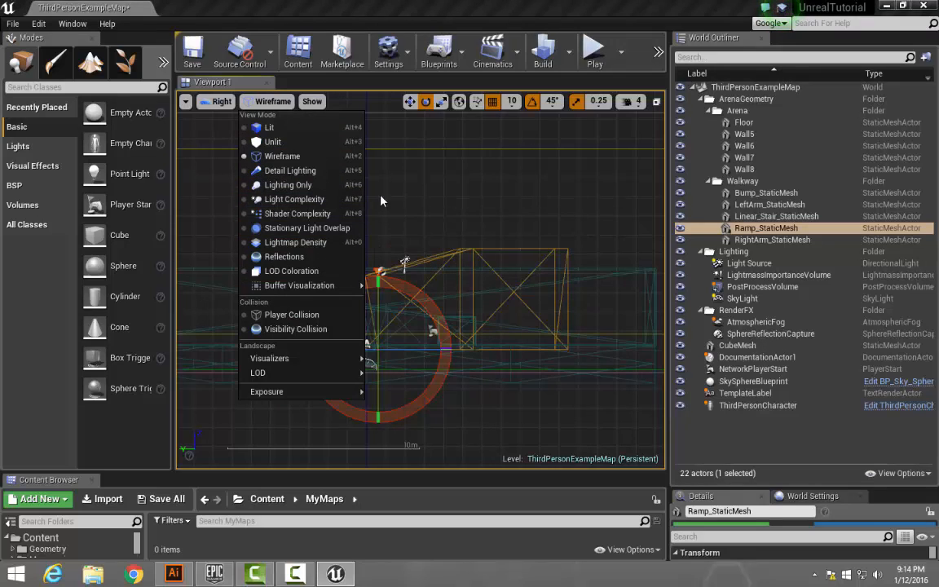
left_click(458, 163)
right_click_drag(458, 163, 473, 110)
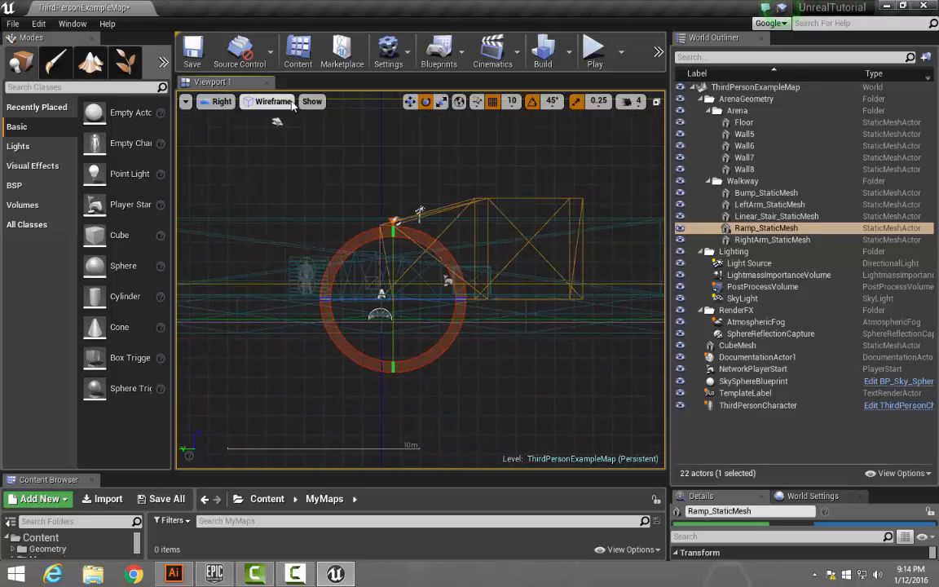
Set the Right orthographic view to Lit mode and review the viewport's show flags.
left_click(283, 102)
left_click(273, 128)
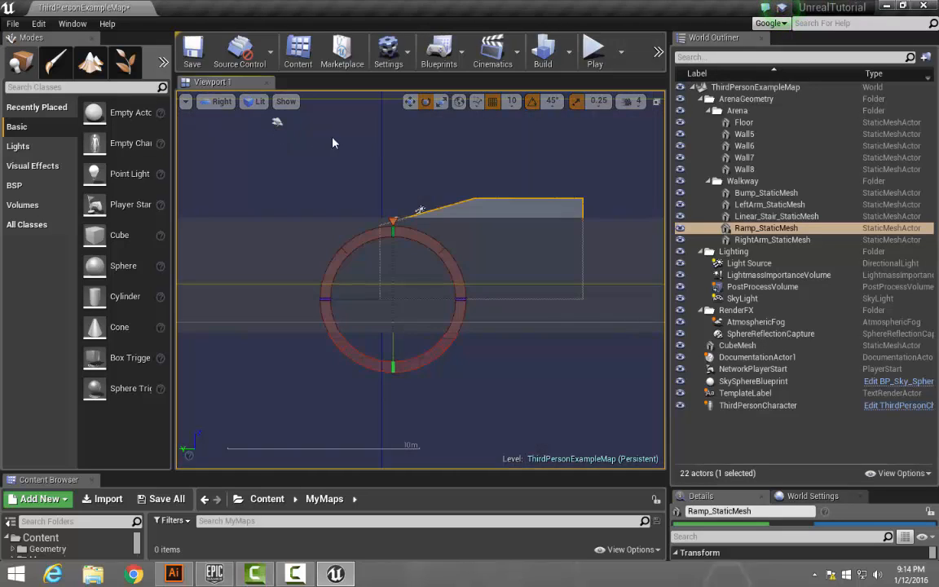
left_click(286, 102)
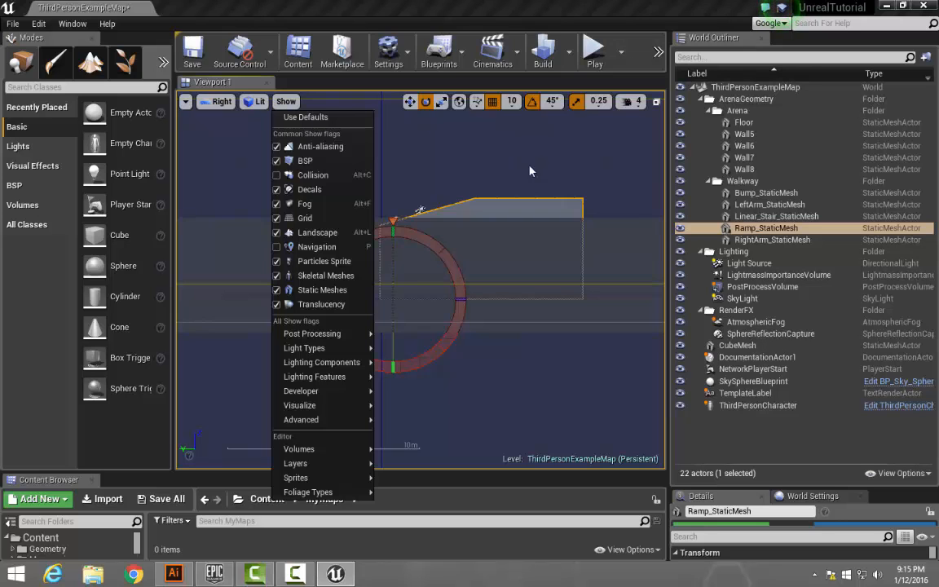
right_click_drag(530, 171, 584, 169)
Return the viewport to the Perspective view, select the Floor and orbit around the arena.
left_click(220, 102)
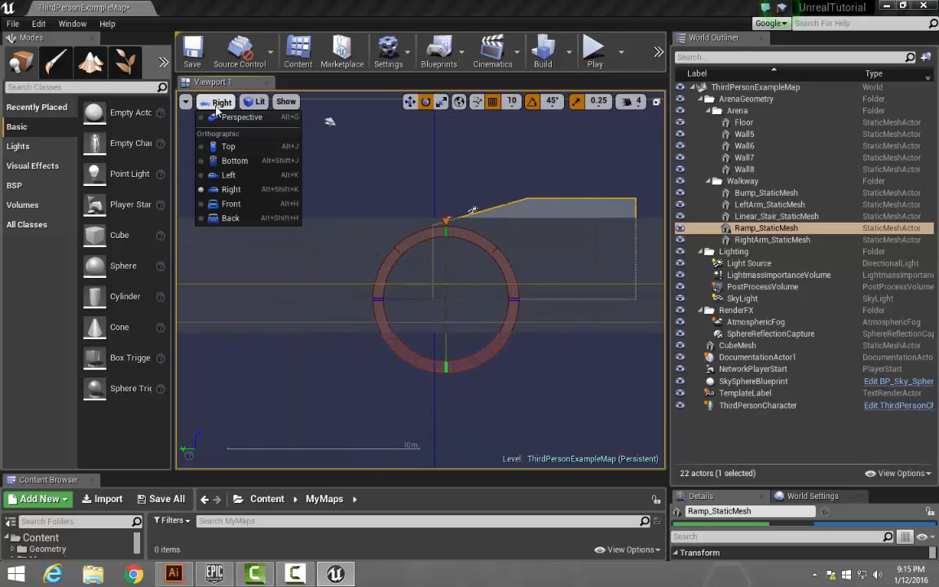
left_click(228, 116)
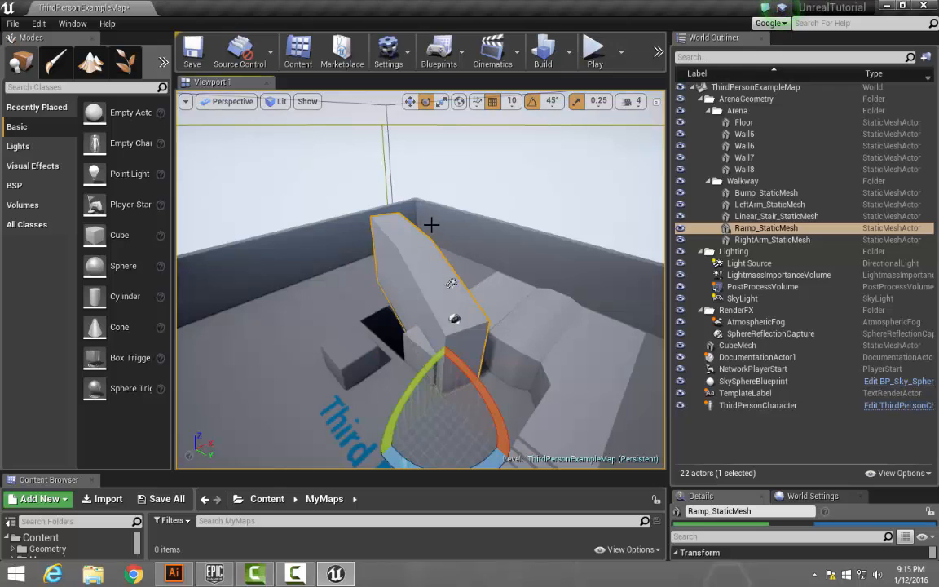
scroll(444, 281, "down", 10)
left_click_drag(444, 281, 286, 309, "alt")
left_click_drag(427, 207, 377, 205, "alt")
left_click(457, 226)
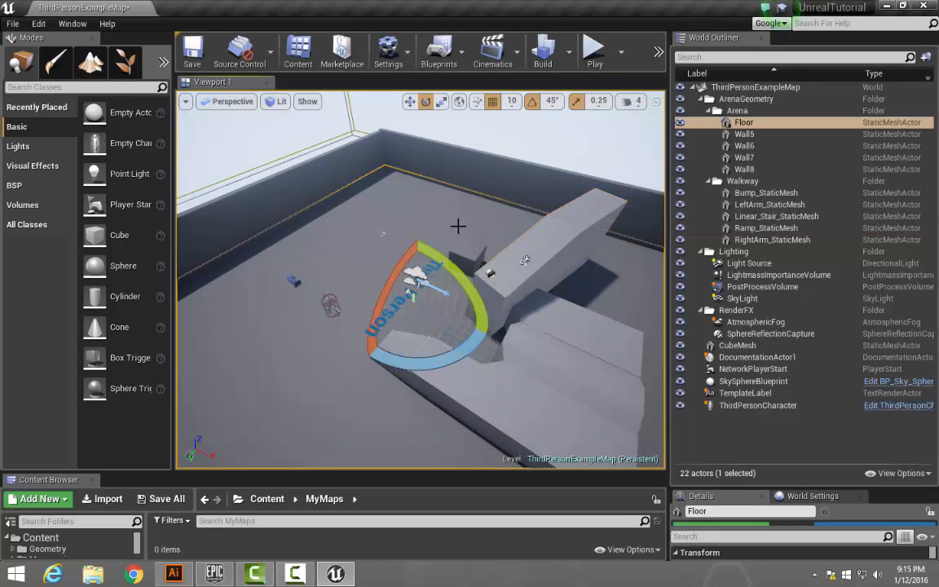
left_click_drag(525, 259, 347, 273, "alt")
left_click_drag(522, 282, 554, 310, "alt")
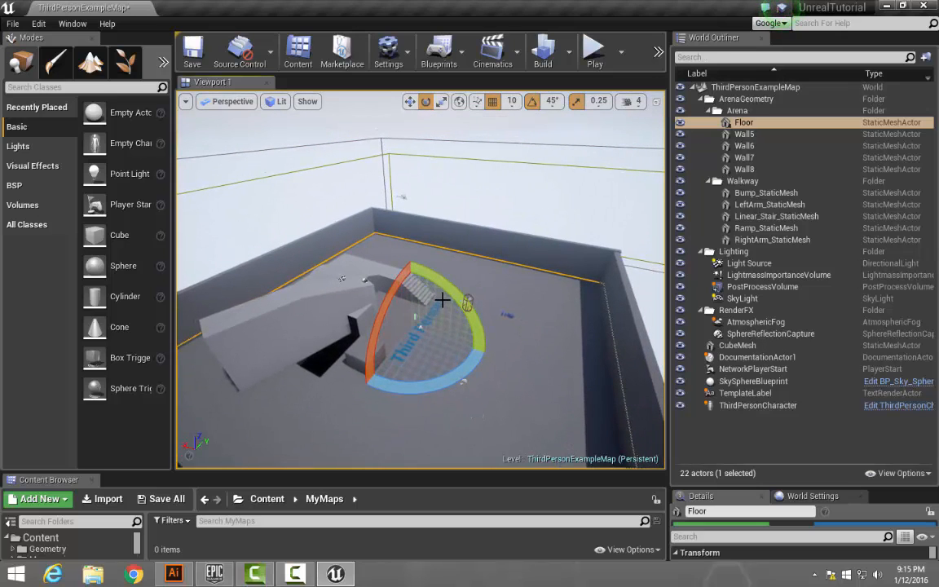
Select SkySphereBlueprint, TemplateLabel, ThirdPersonCharacter and CubeMesh in turn from the actor list, activate the Move tool and enlarge the Details area.
left_click(744, 382)
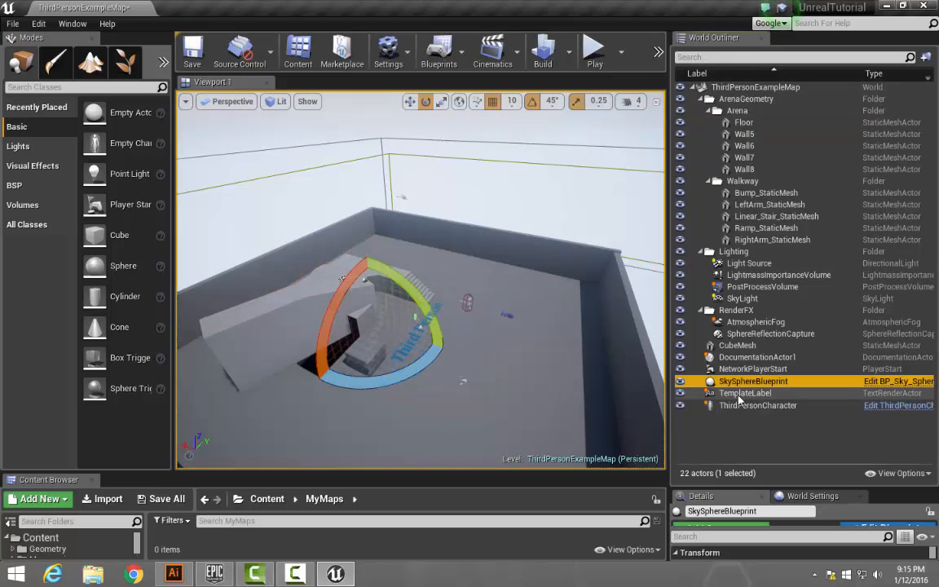
left_click(738, 397)
left_click(744, 405)
key("w")
left_click(731, 345)
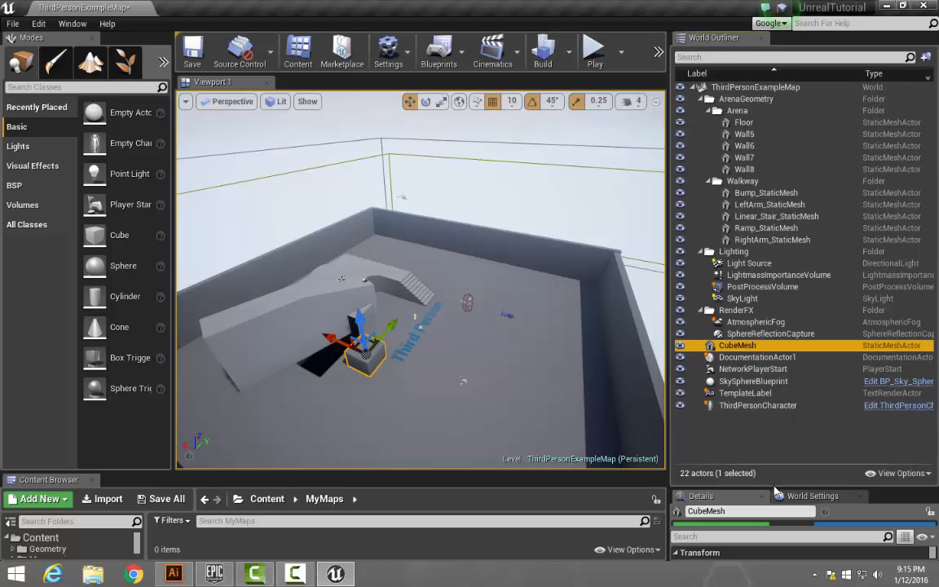
mouse_move(774, 484)
left_mouse_down()
mouse_move(777, 407)
mouse_move(779, 497)
mouse_move(779, 464)
left_mouse_up()
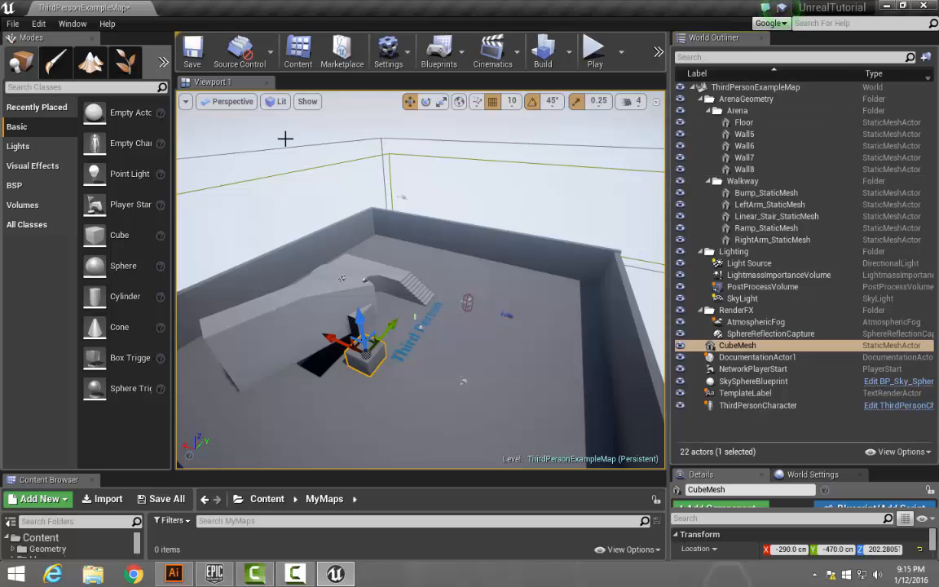
Hide the static meshes in the viewport and select the Light Source actor.
left_click(307, 102)
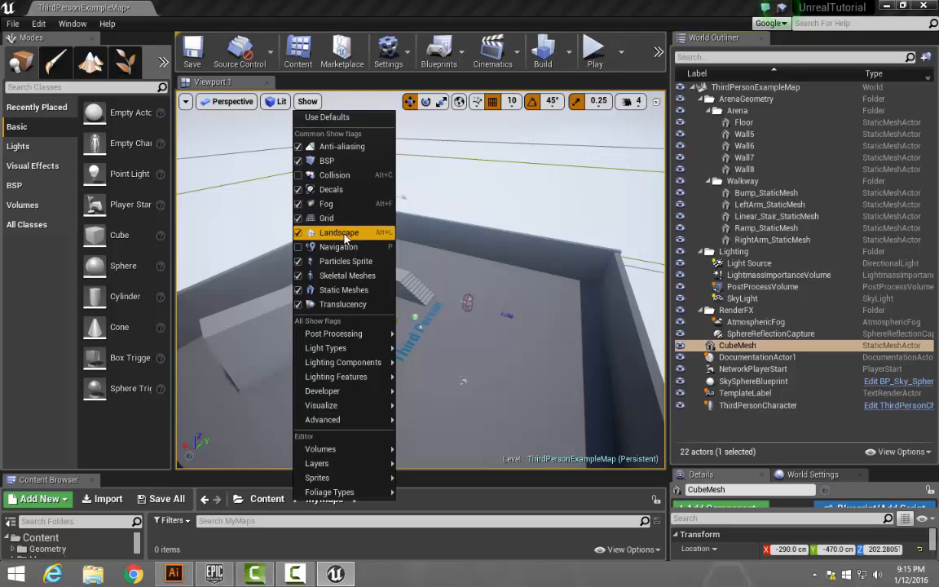
left_click(343, 290)
right_click_drag(476, 262, 473, 273)
left_click(456, 265)
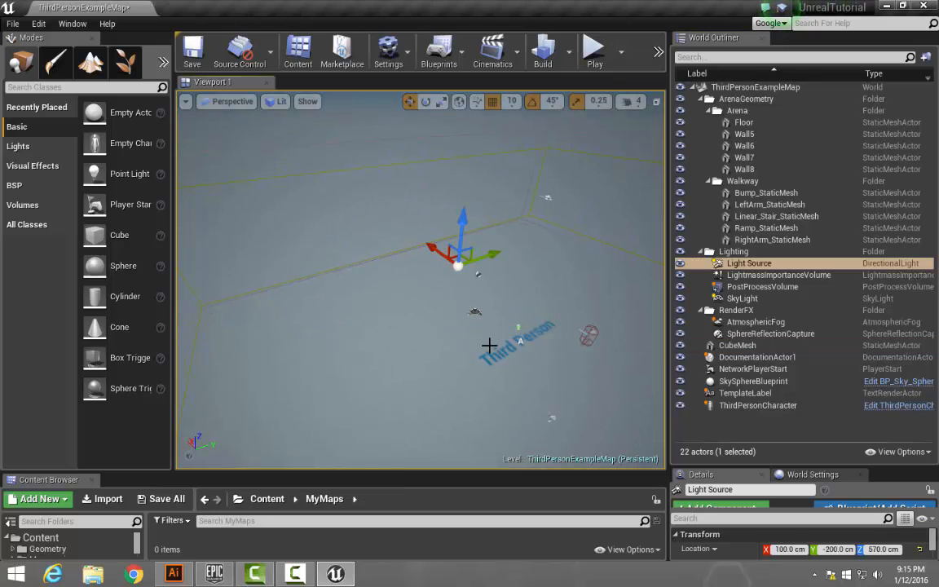
scroll(536, 332, "up", 8)
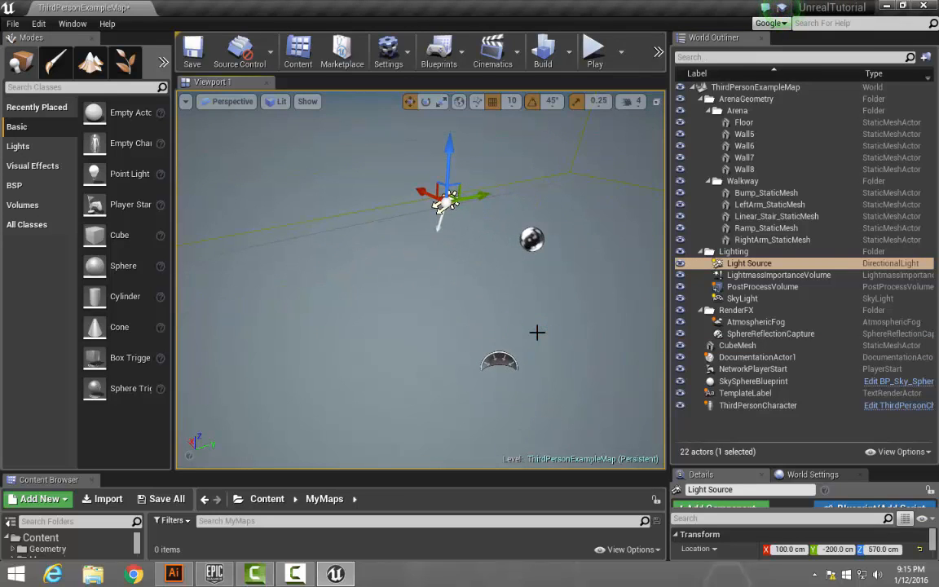
scroll(500, 241, "down", 3)
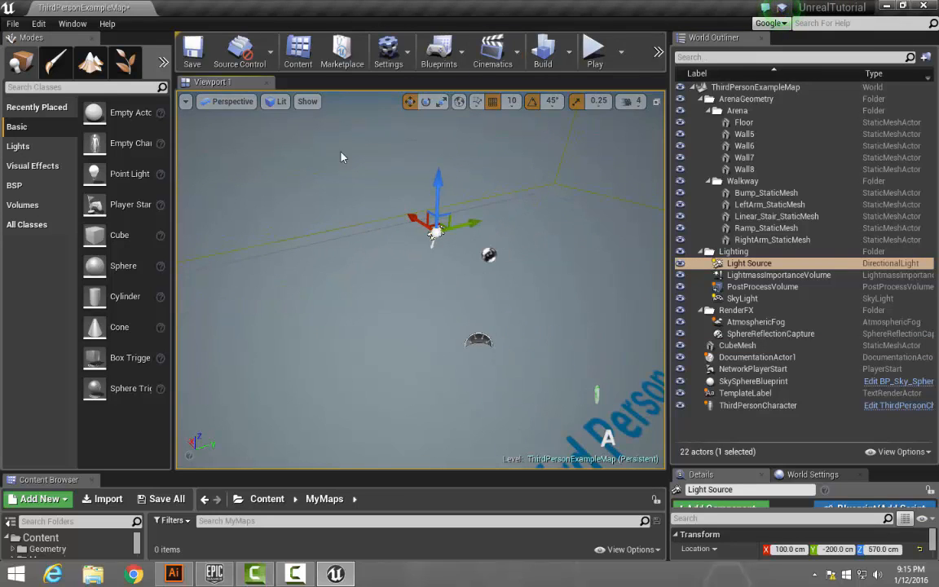
Show the static meshes in the viewport again.
left_click(306, 102)
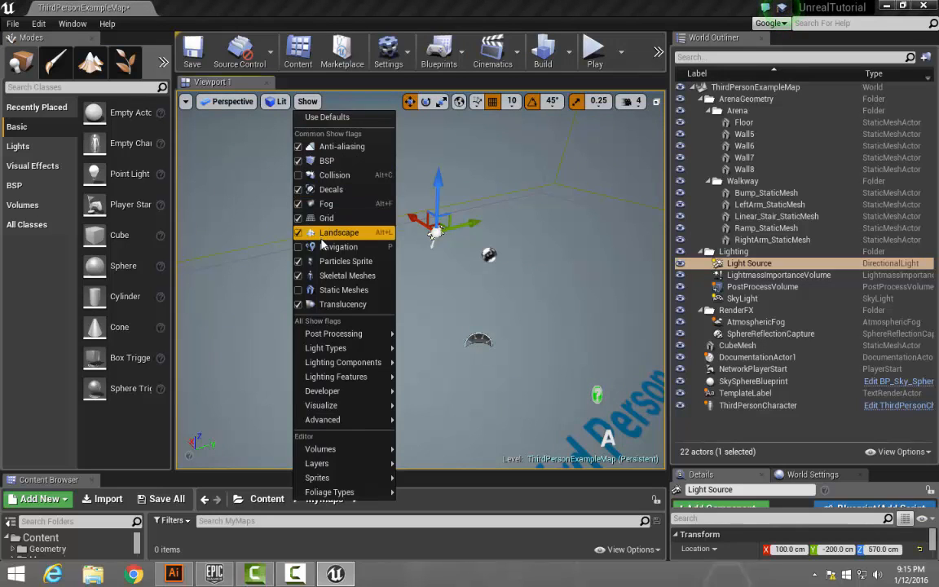
left_click(300, 292)
left_click_drag(489, 205, 538, 244)
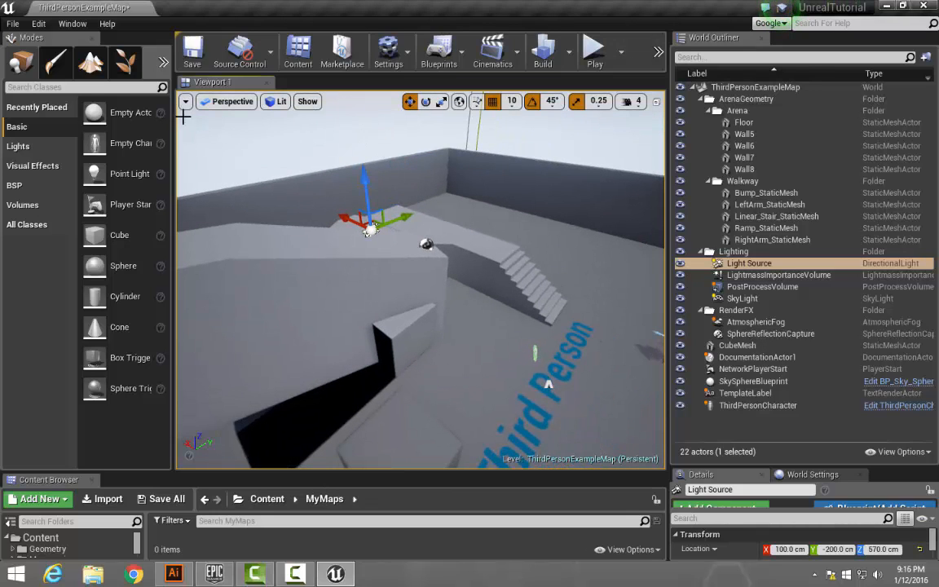
Examine the viewport options, such as Realtime, Field of View and Game View, without changing any.
left_click(186, 102)
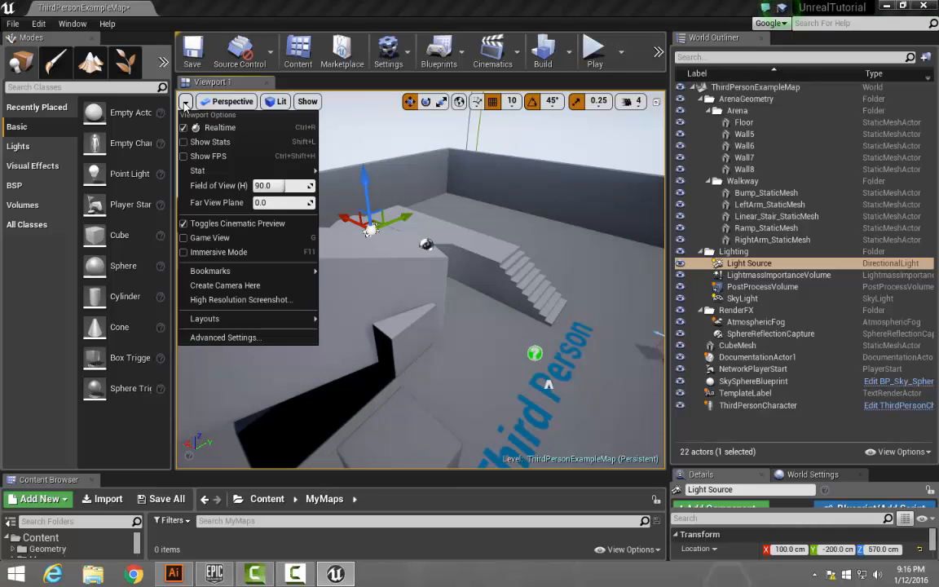
left_click(375, 5)
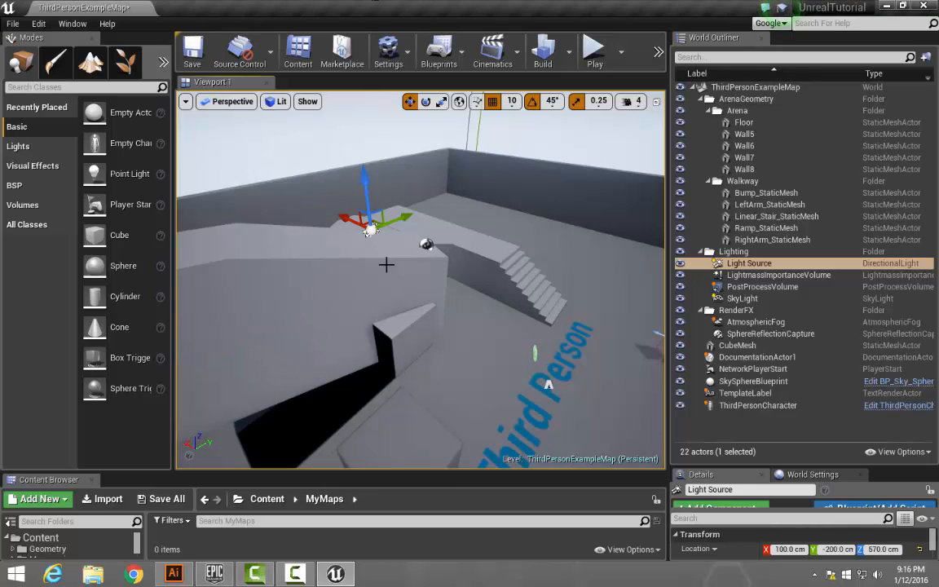
left_click_drag(386, 264, 412, 300)
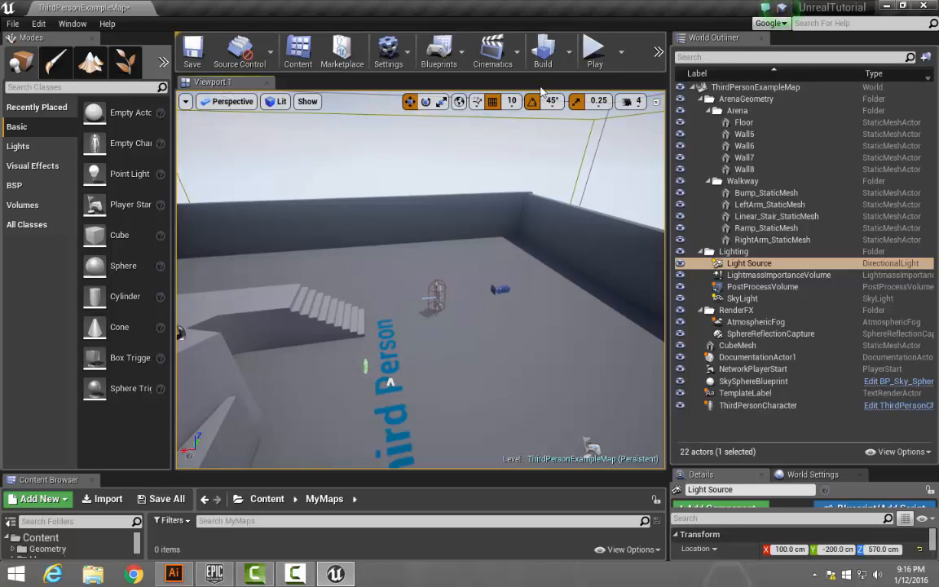
Play-test the level inside the viewport by running and jumping with the character, and end the session.
left_click(595, 57)
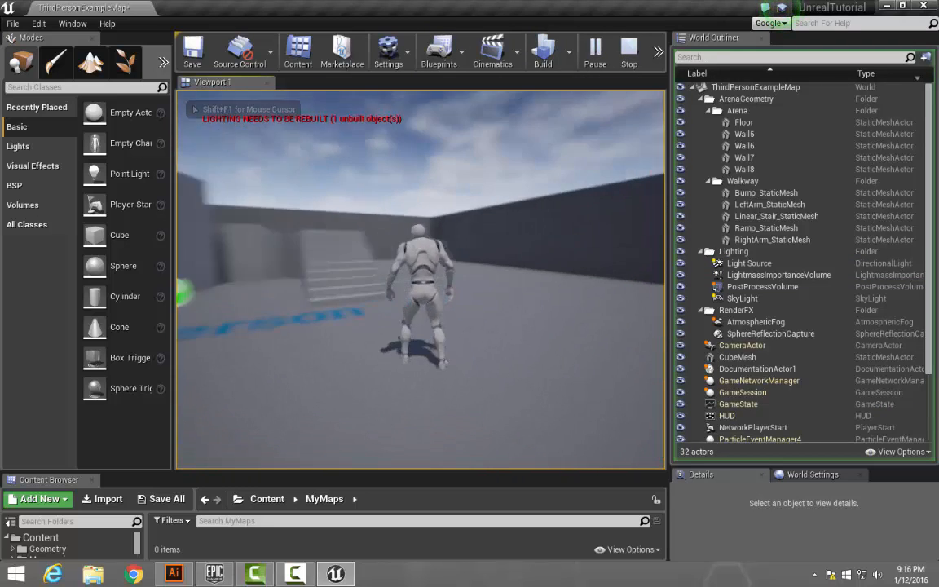
key("w")
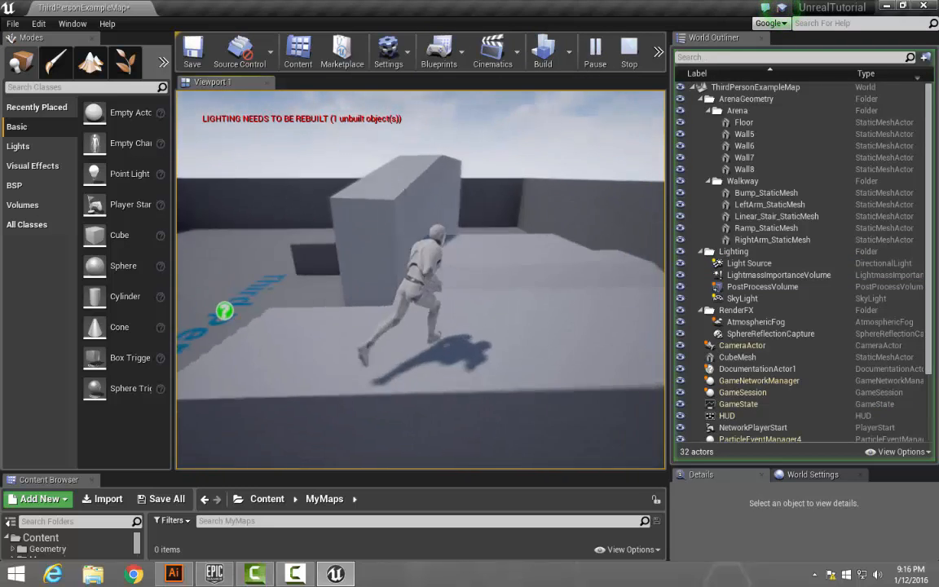
key("space")
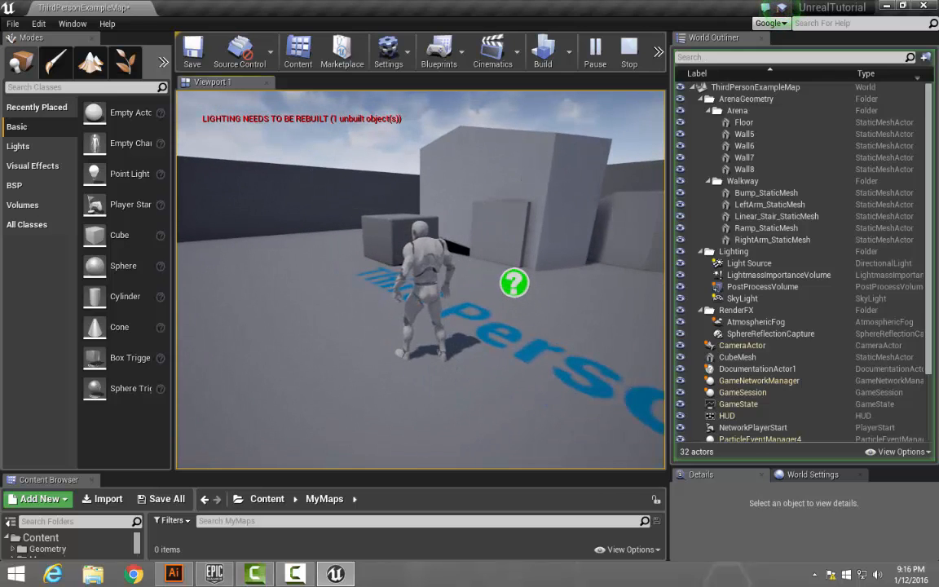
key("Escape")
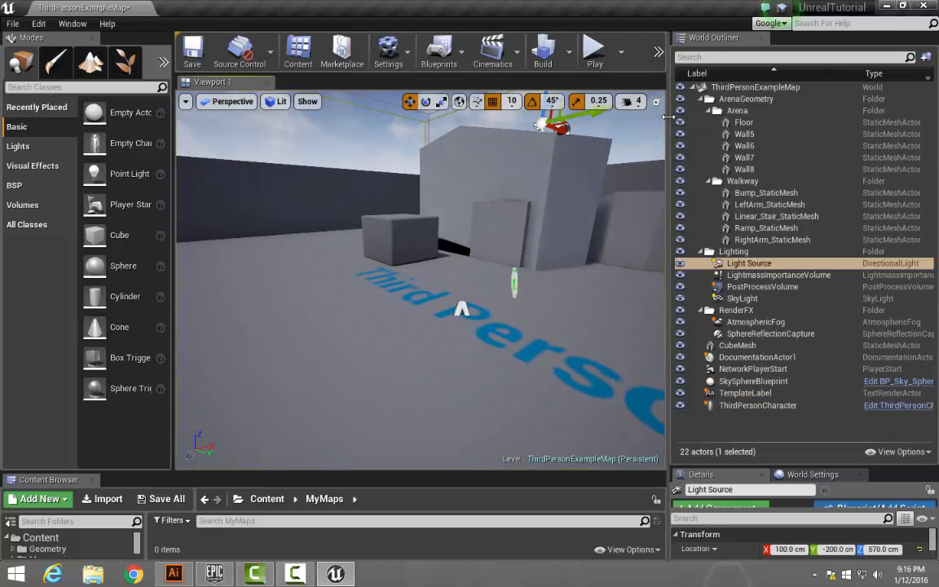
Widen the viewport area and launch the level in New Editor Window (PIE) mode.
left_click_drag(667, 118, 803, 118)
left_click(656, 58)
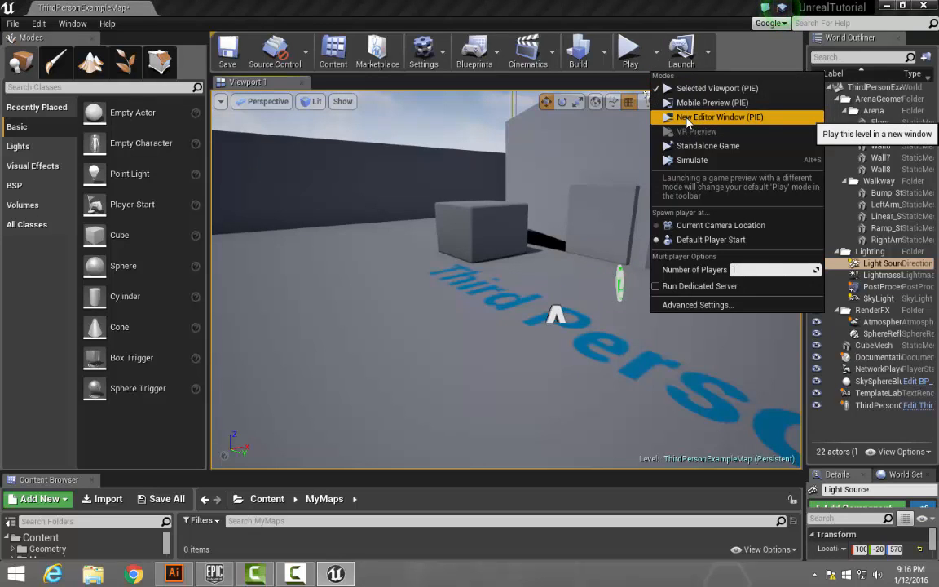
left_click(687, 119)
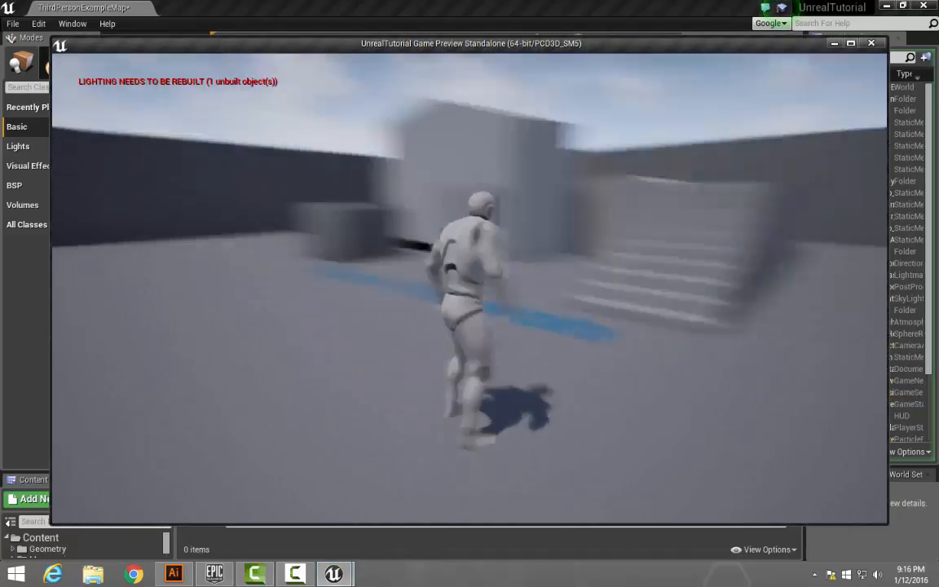
Run and jump the character around the stairs, walkway and ramp in the game preview window, and end the session.
key("w")
key("space")
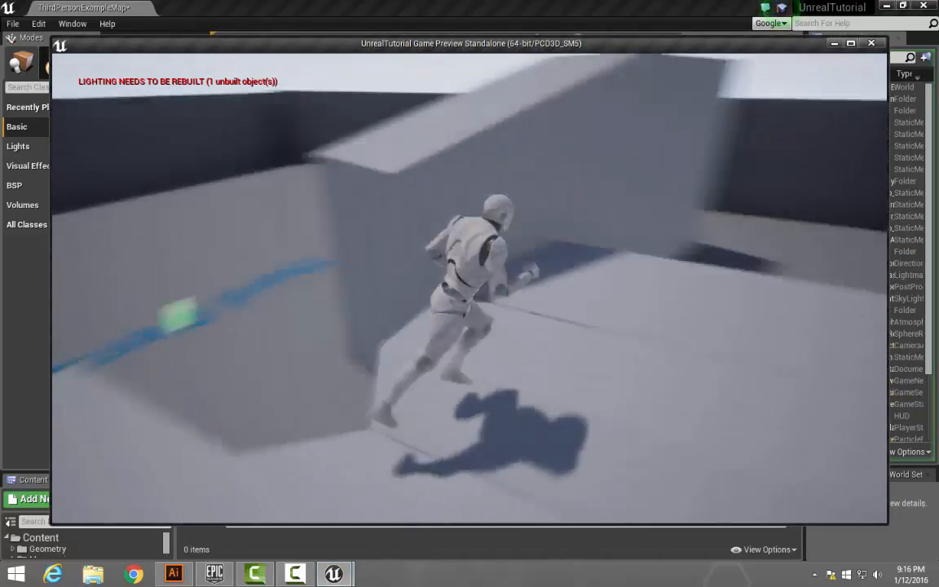
key("w")
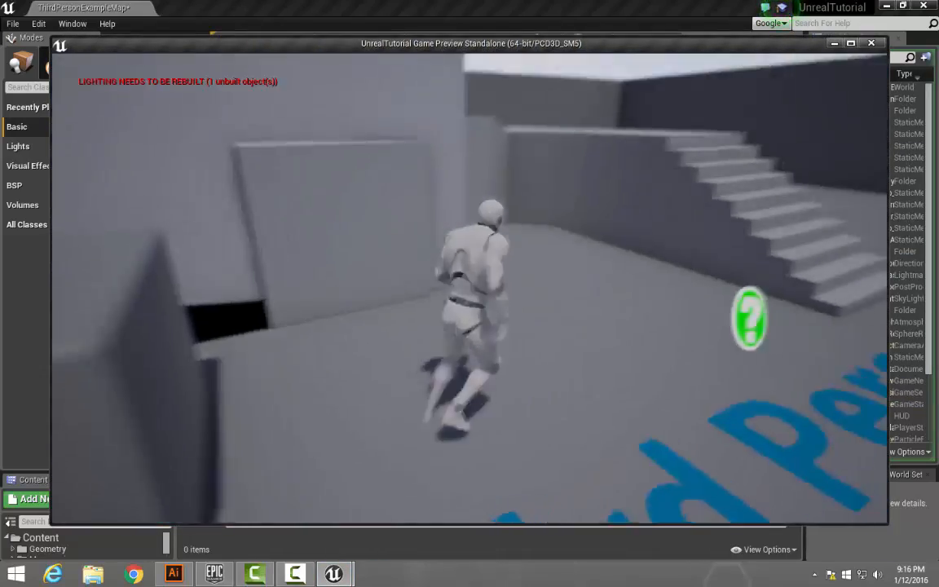
key("w")
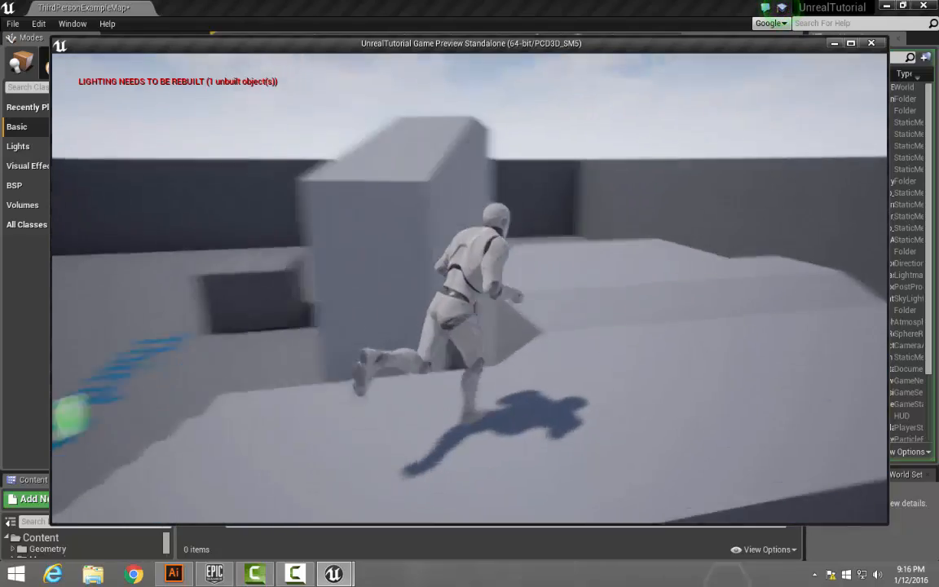
key("w")
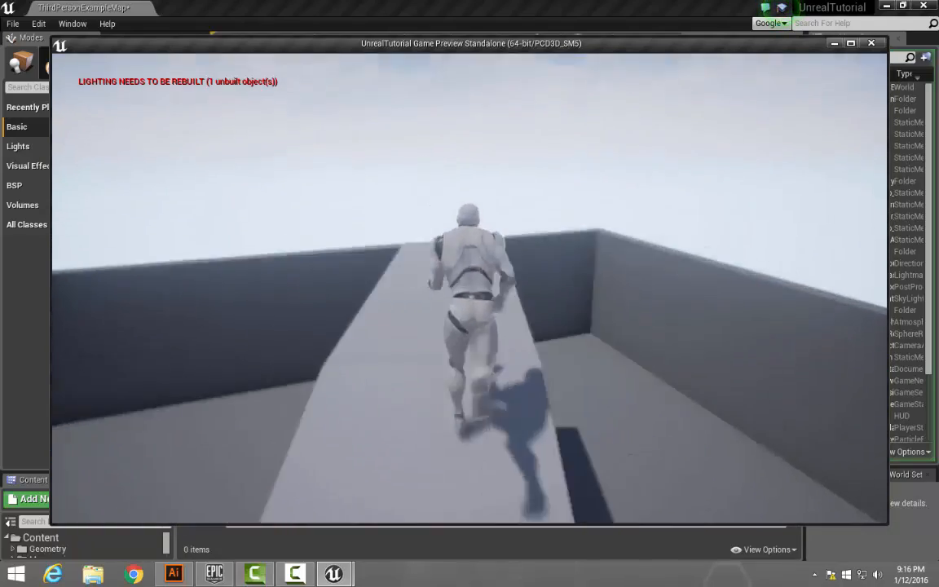
key("w")
key("space")
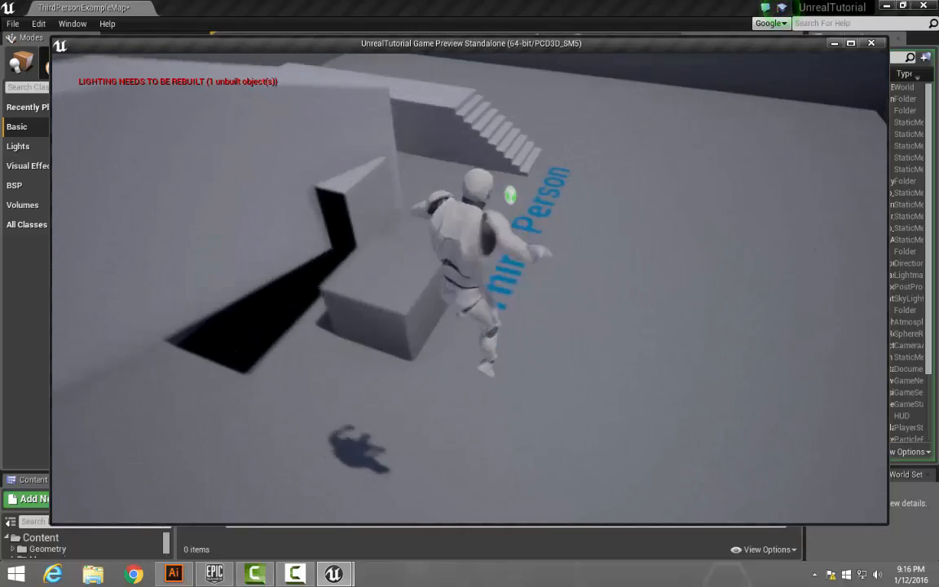
key("w")
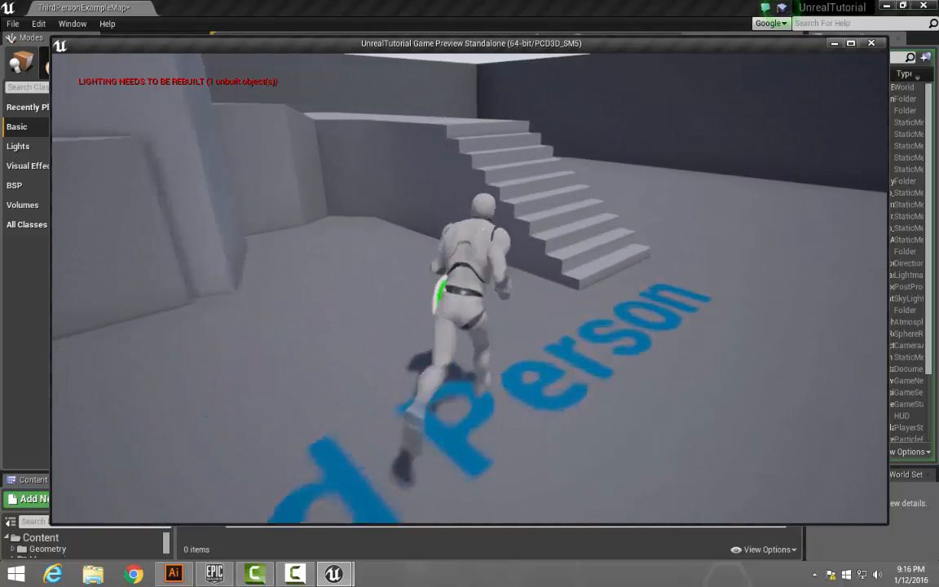
key("w")
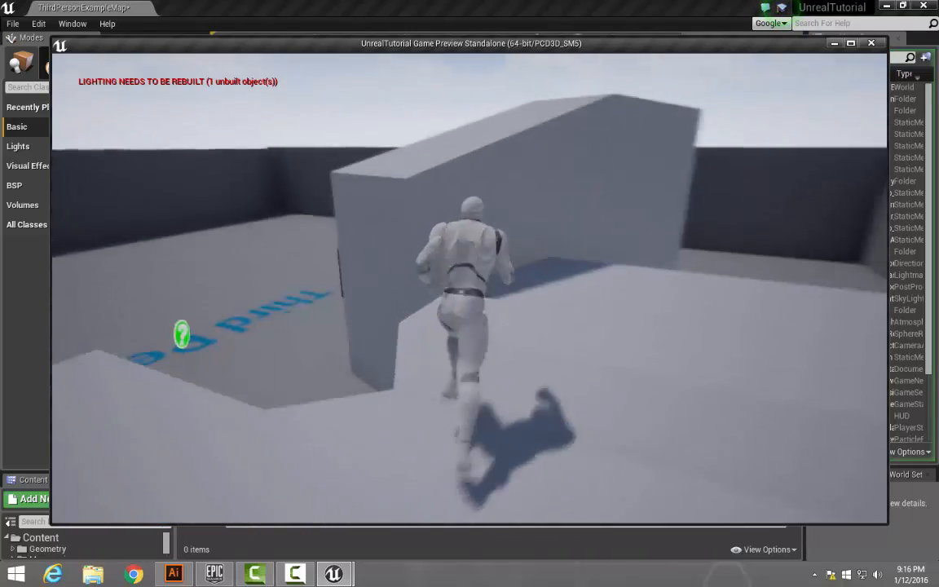
key("Escape")
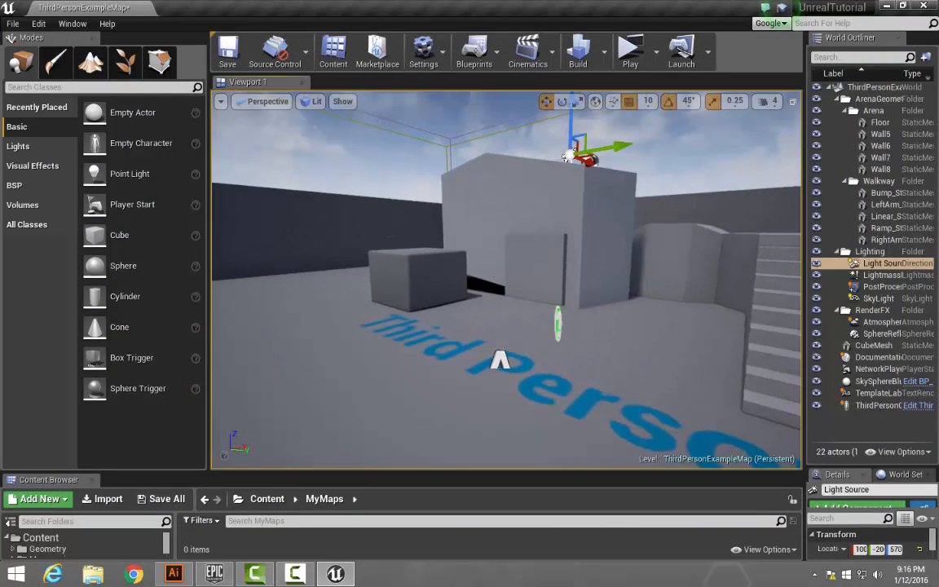
Enlarge the Content Browser to view the project folders, and shrink it back to give the viewport more height.
left_click_drag(410, 472, 414, 337)
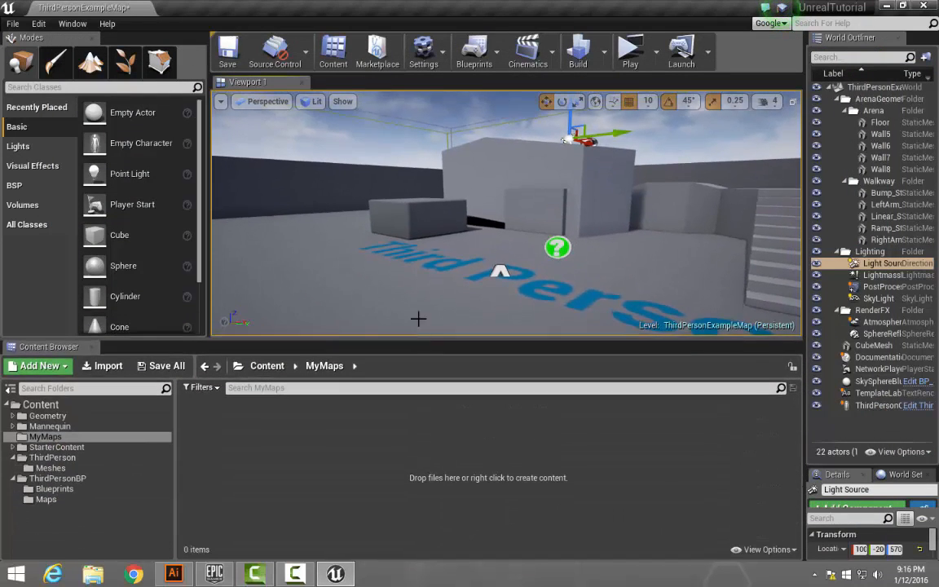
right_click_drag(417, 319, 418, 358)
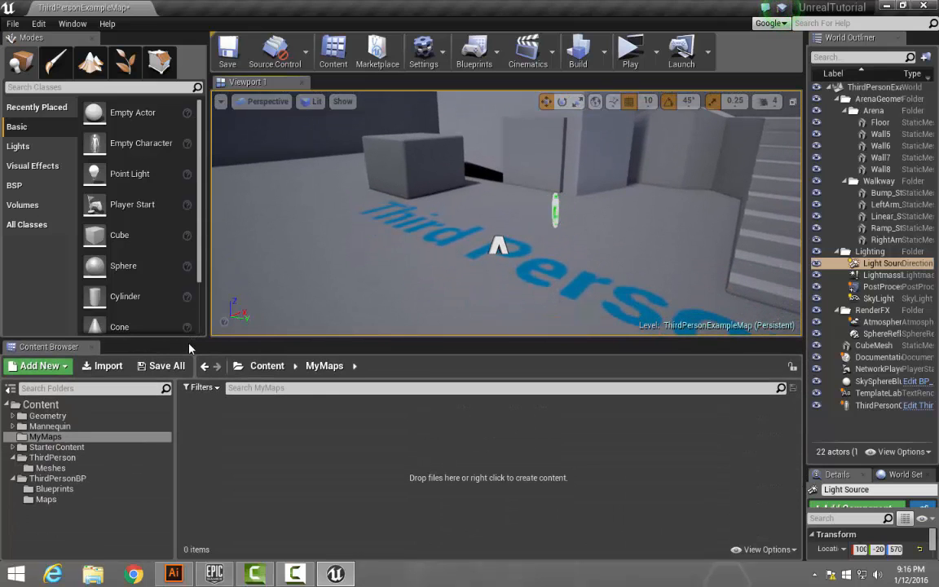
left_click_drag(189, 348, 175, 473)
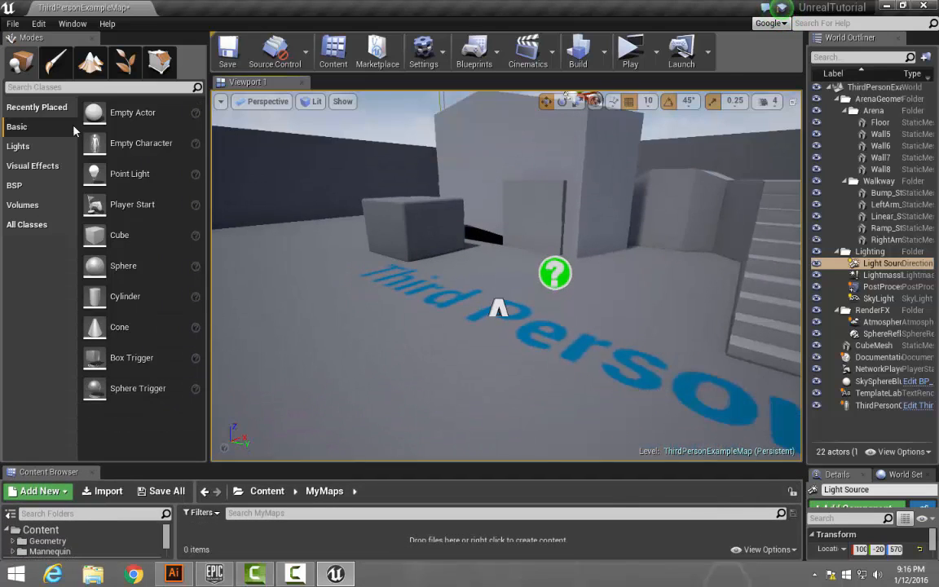
Search the placeable classes for "part", "fog" and "cube", and clear the search.
left_click(53, 70)
left_click(20, 62)
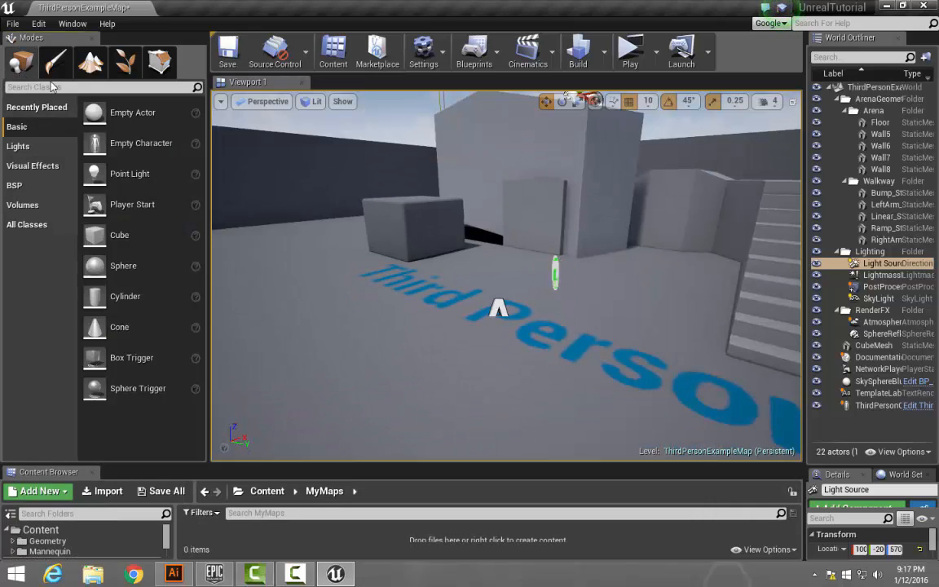
type("light")
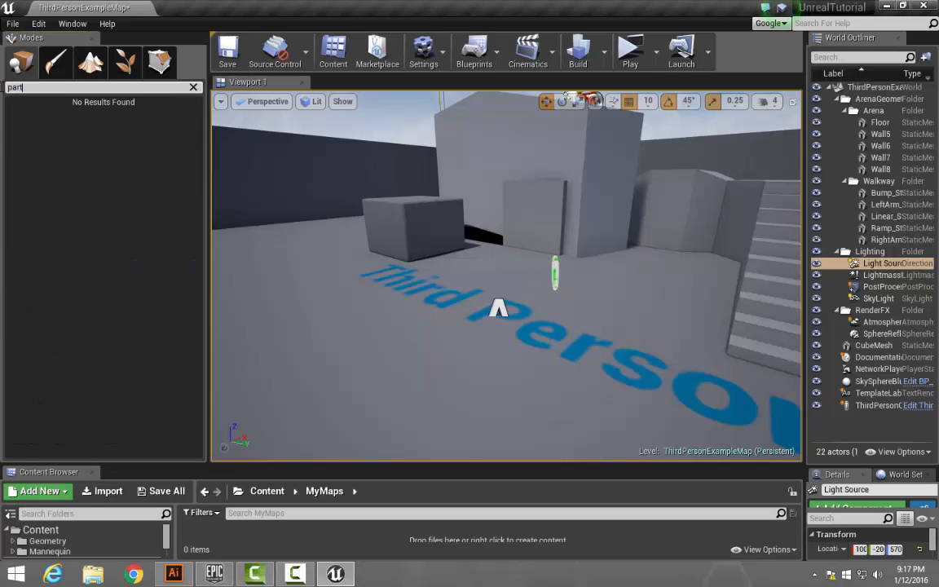
key("BackSpace")
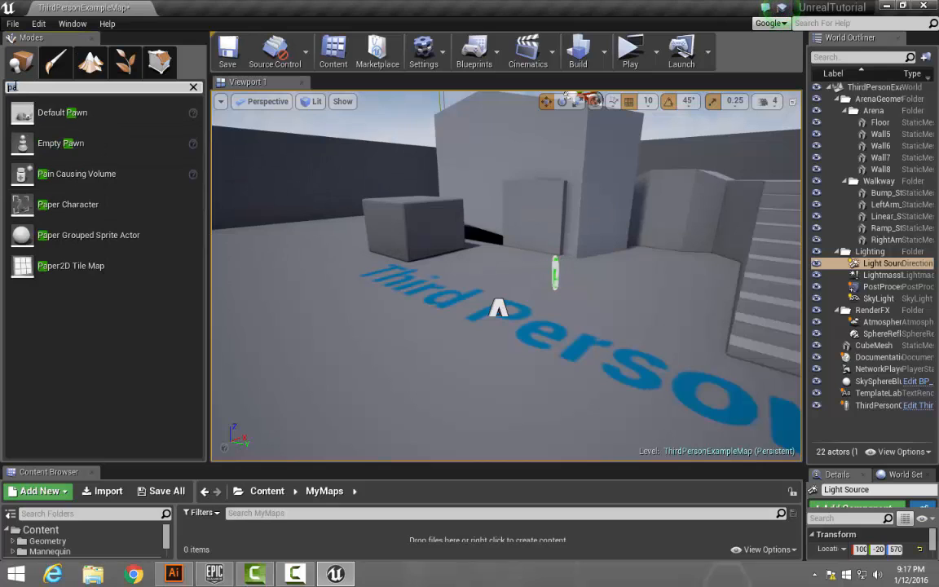
key("BackSpace")
key("BackSpace")
type("fog")
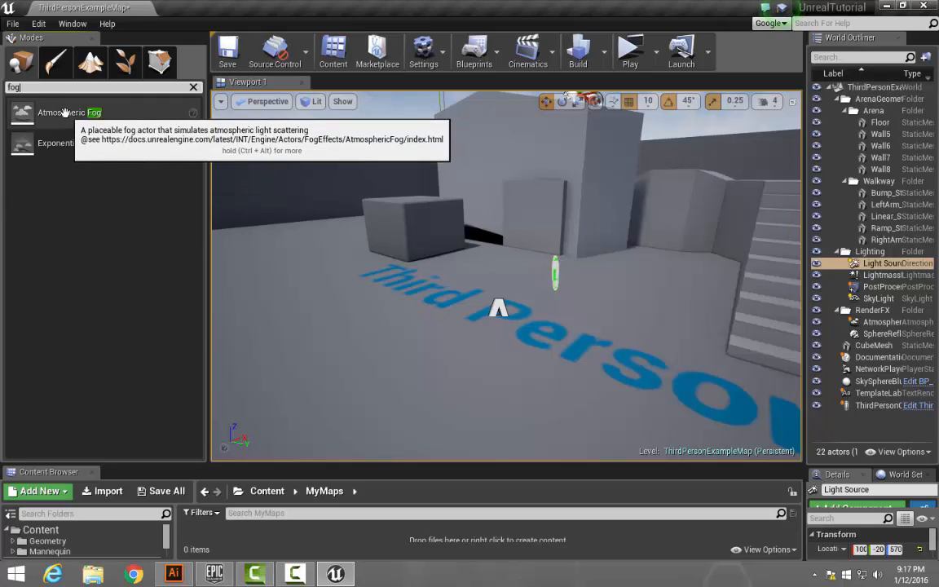
double_click(14, 85)
type("cube")
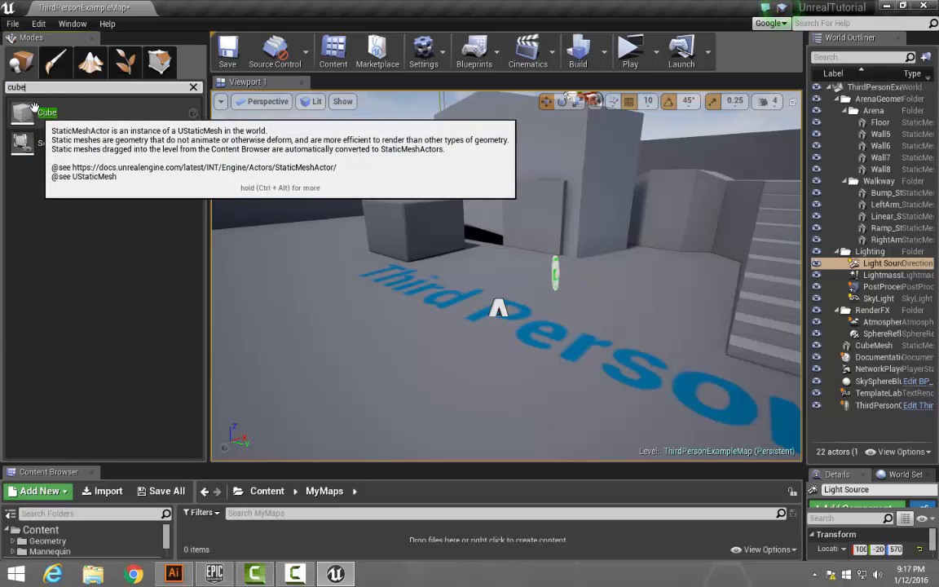
left_click(194, 87)
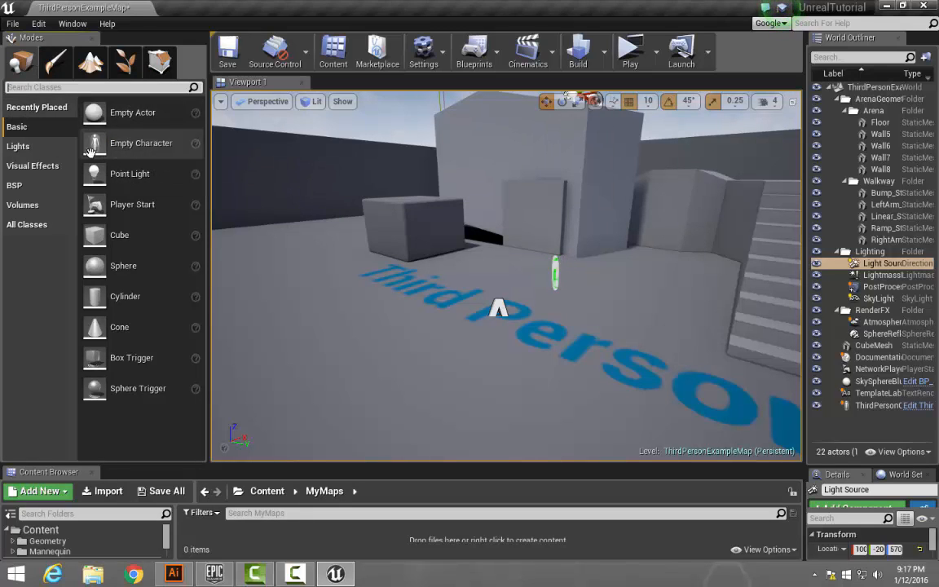
Look through the Recently Placed, BSP, Visual Effects, Lights and Volumes classes, and return to the Basic category.
left_click(37, 111)
left_click(34, 129)
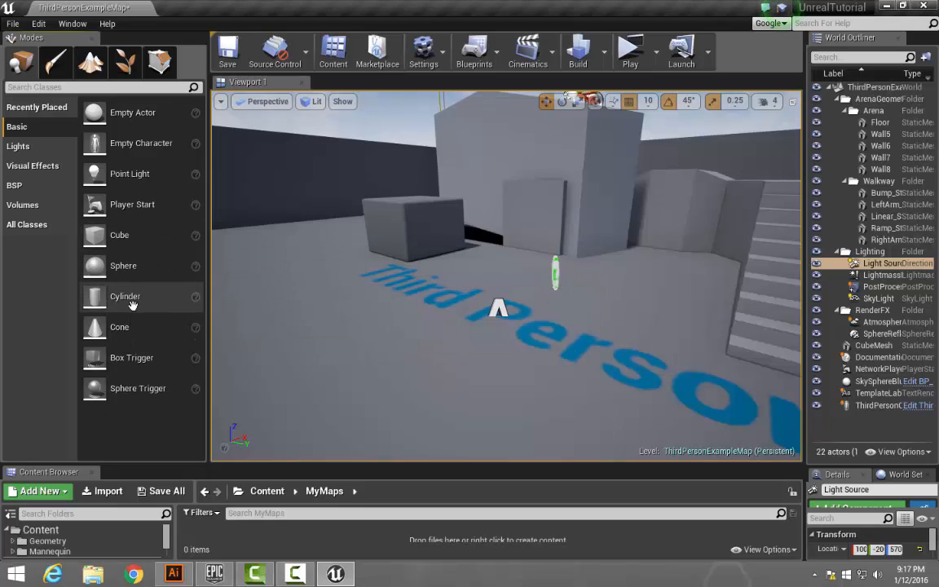
left_click(20, 185)
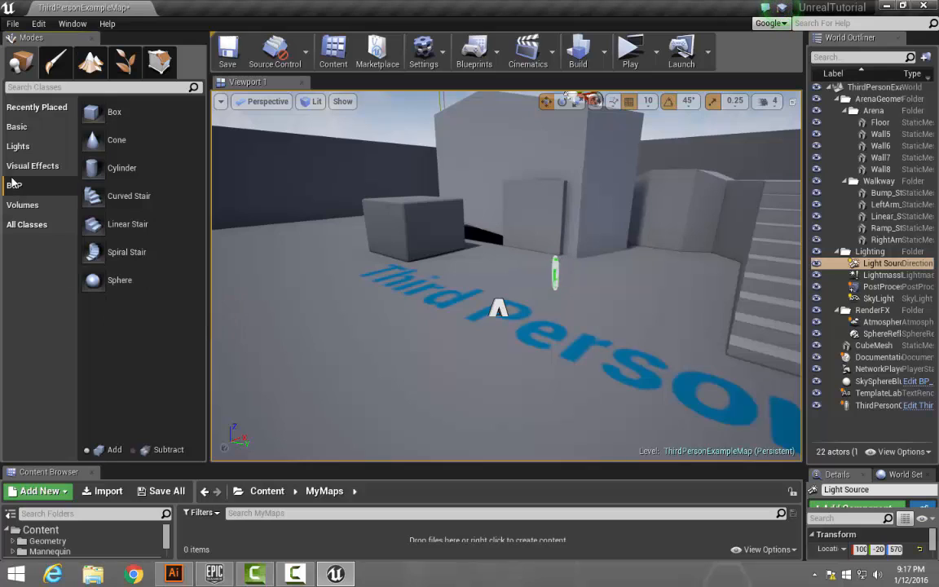
left_click(23, 132)
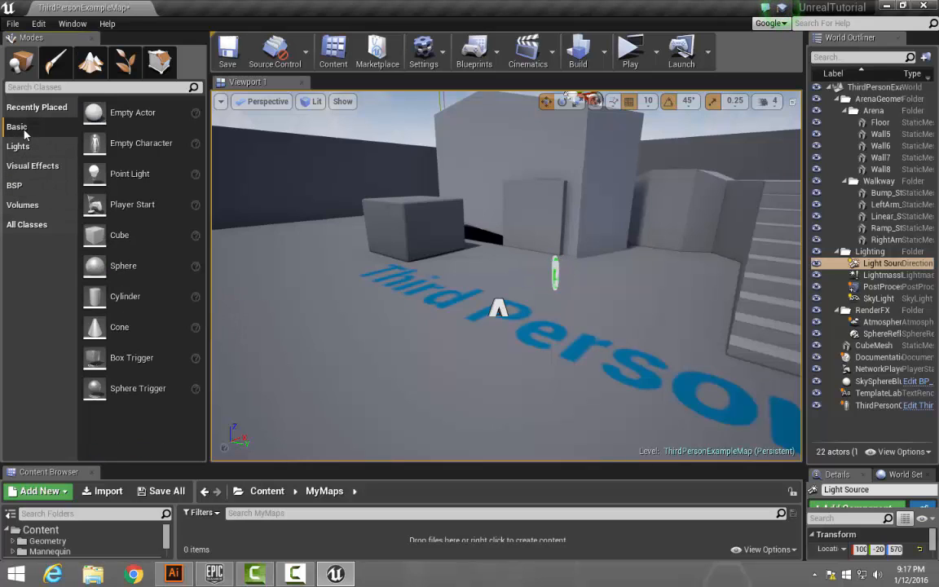
left_click(29, 187)
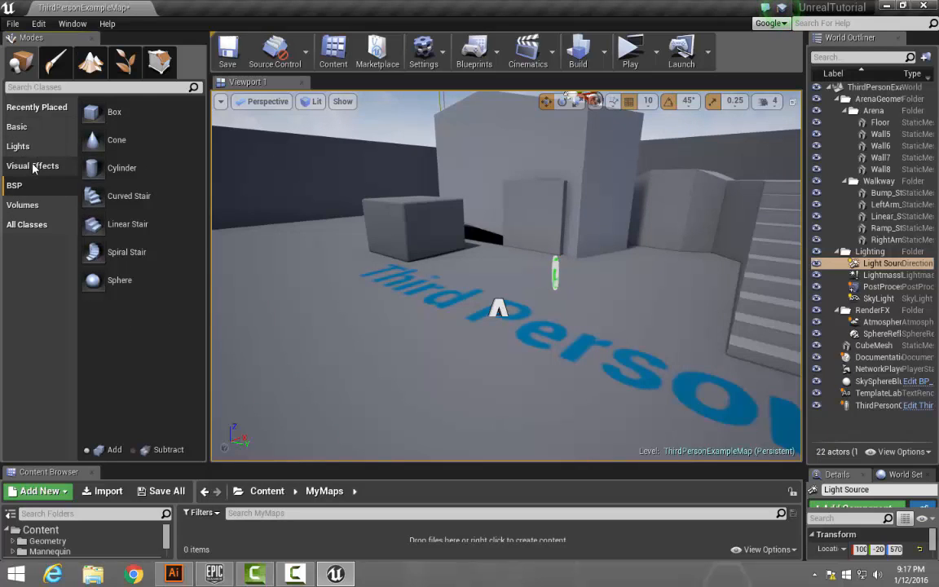
left_click(34, 167)
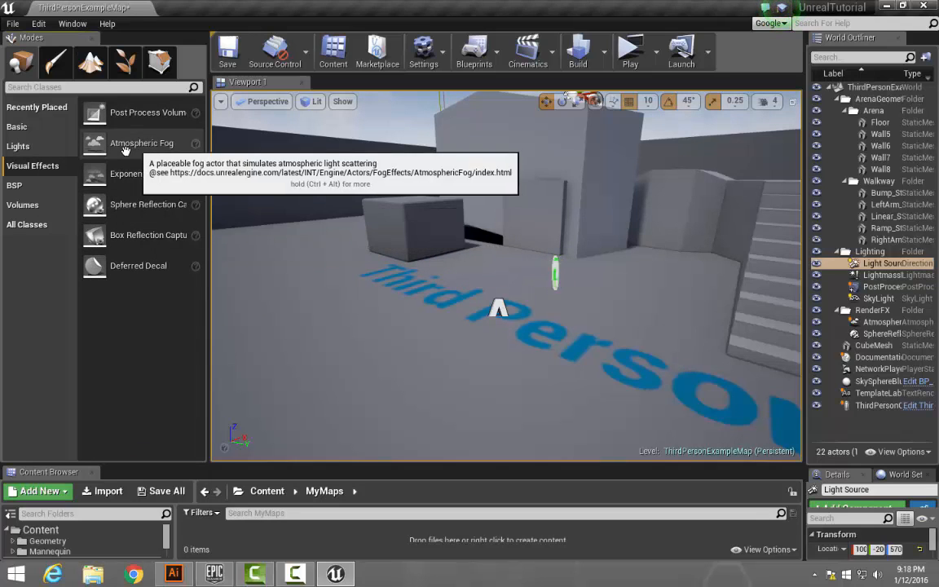
left_click(29, 149)
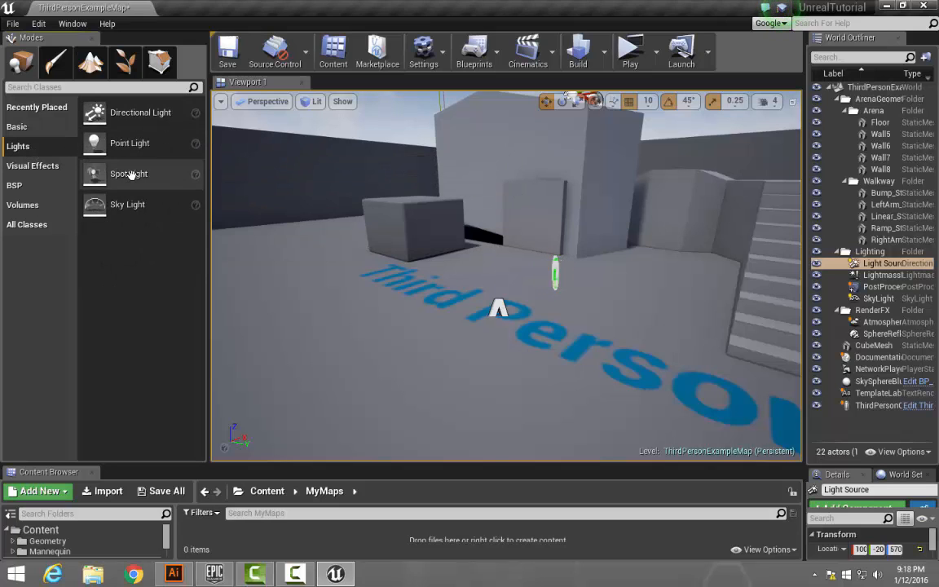
left_click(21, 206)
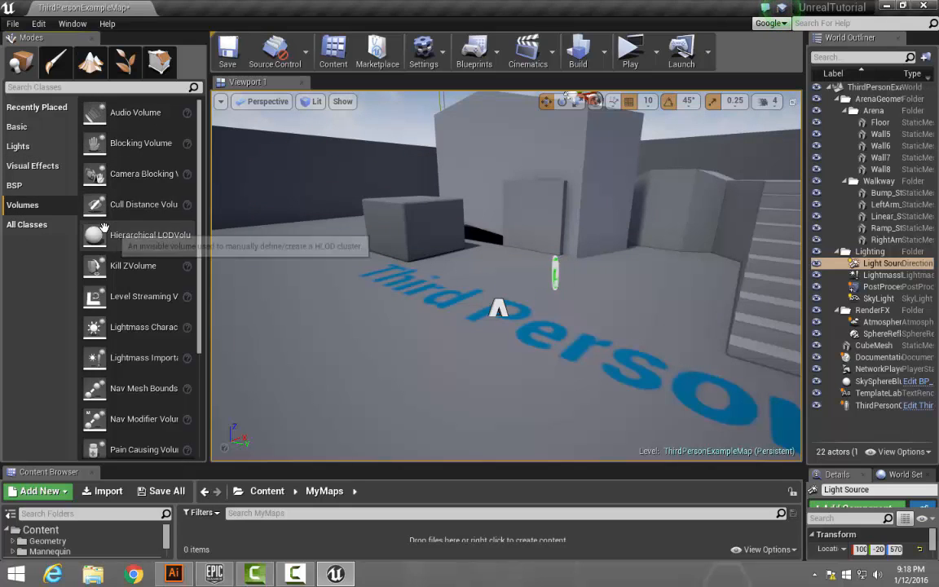
left_click(23, 126)
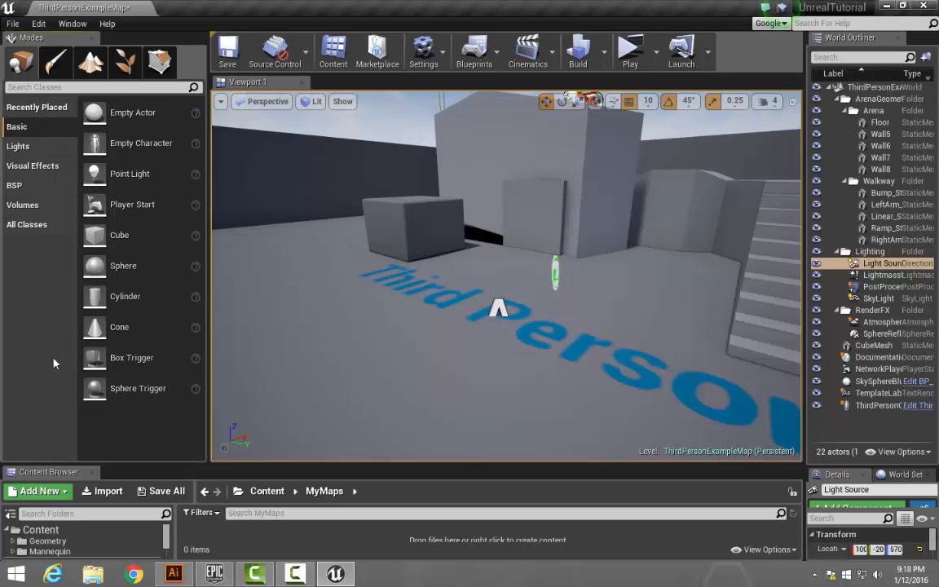
Enlarge the Content Browser, view the mesh Paint mode, and examine the new landscape's preview grid in Landscape mode.
left_click_drag(185, 466, 178, 404)
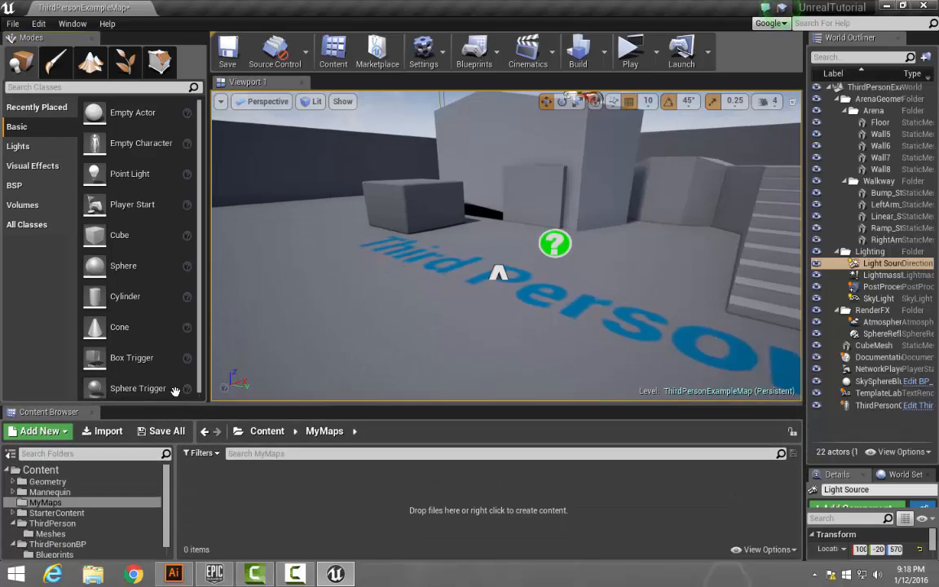
left_click(58, 65)
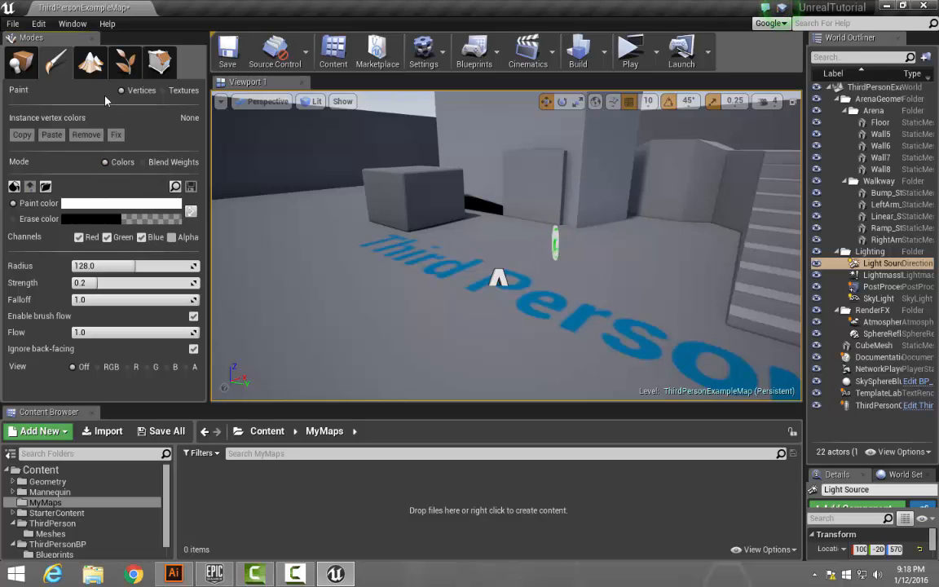
left_click(89, 75)
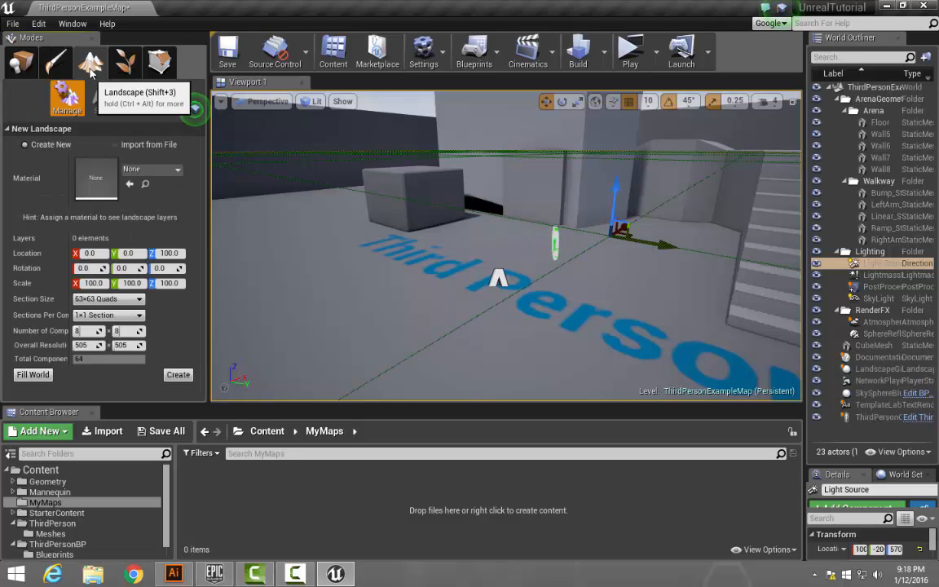
right_click_drag(338, 210, 408, 230)
key("s")
key("w")
key("s")
key("w")
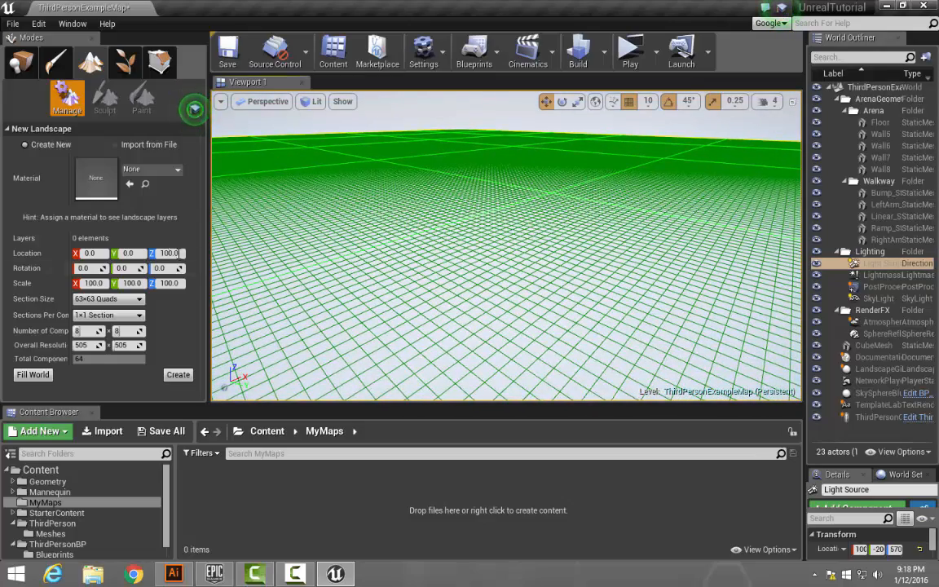
View the Foliage and Geometry Editing modes, and return to Place mode.
left_click(125, 63)
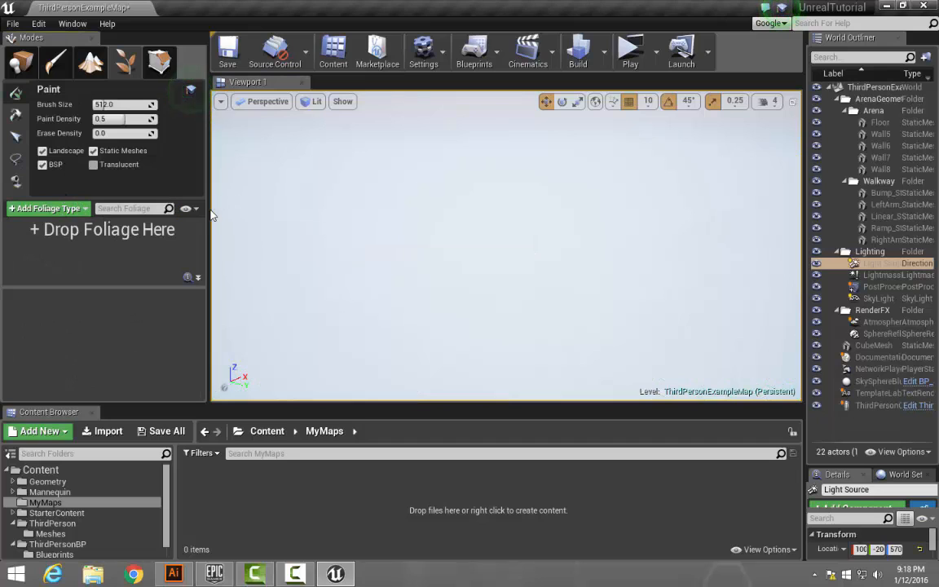
left_click(157, 67)
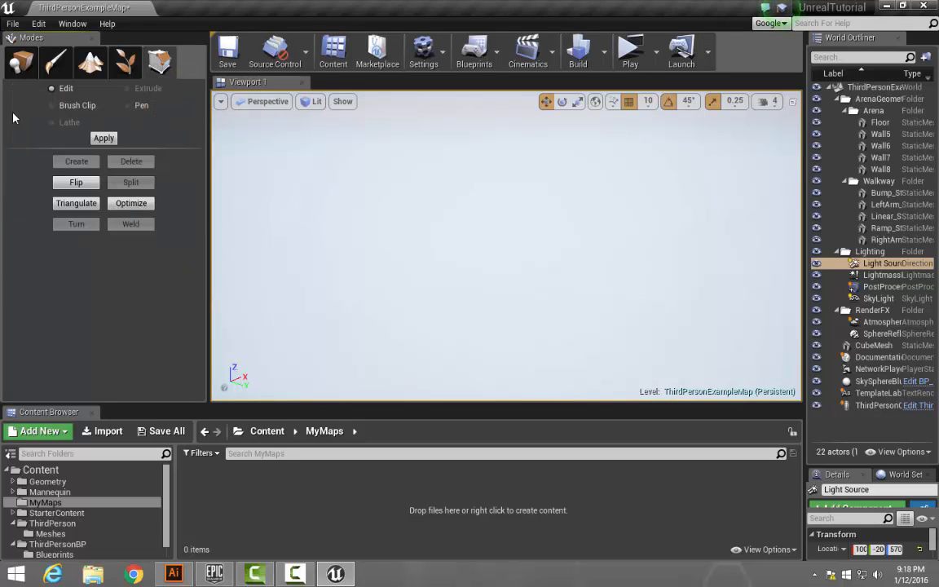
left_click(22, 65)
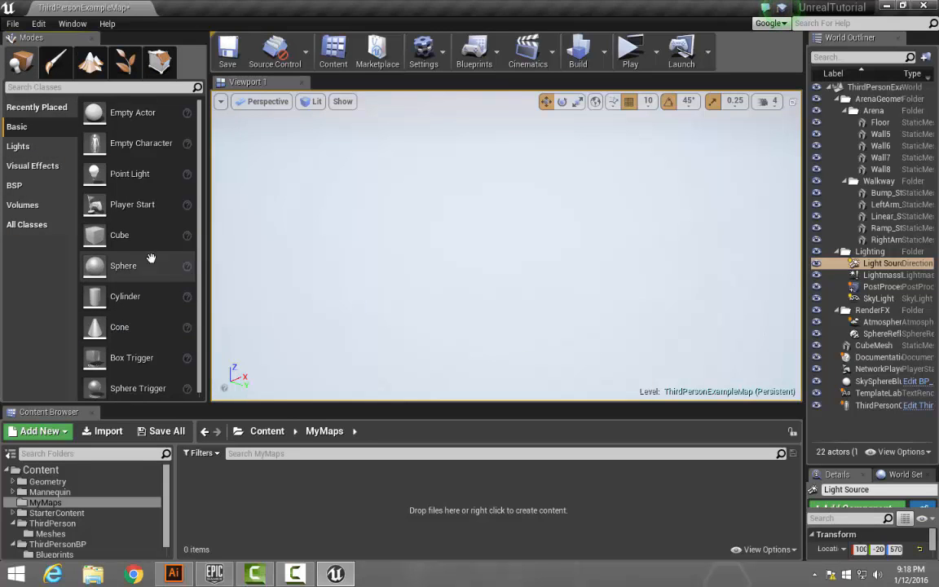
Place an additive BSP box on the open arena floor near the stairs, at about X -290, Y 920, Z 230 cm.
left_click(36, 185)
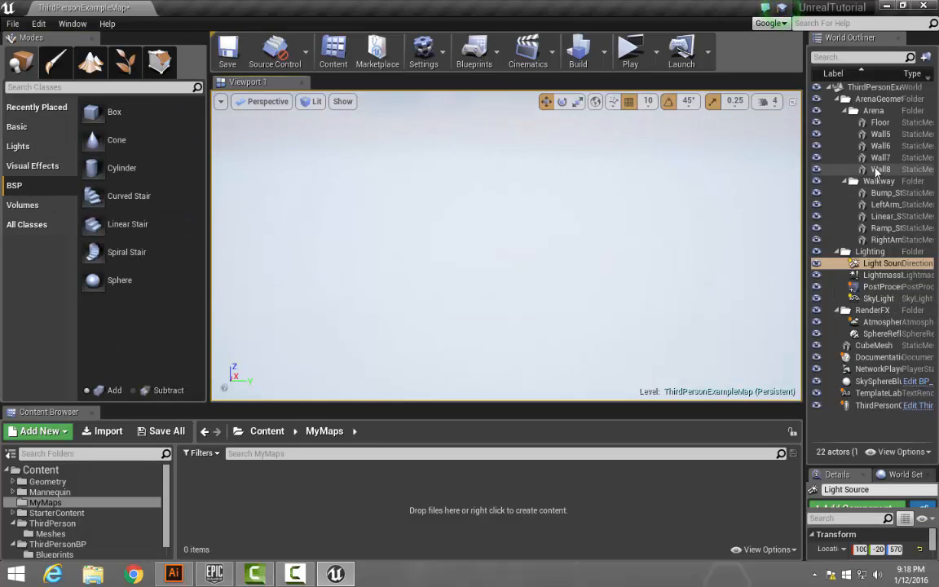
left_click(867, 158)
double_click(867, 161)
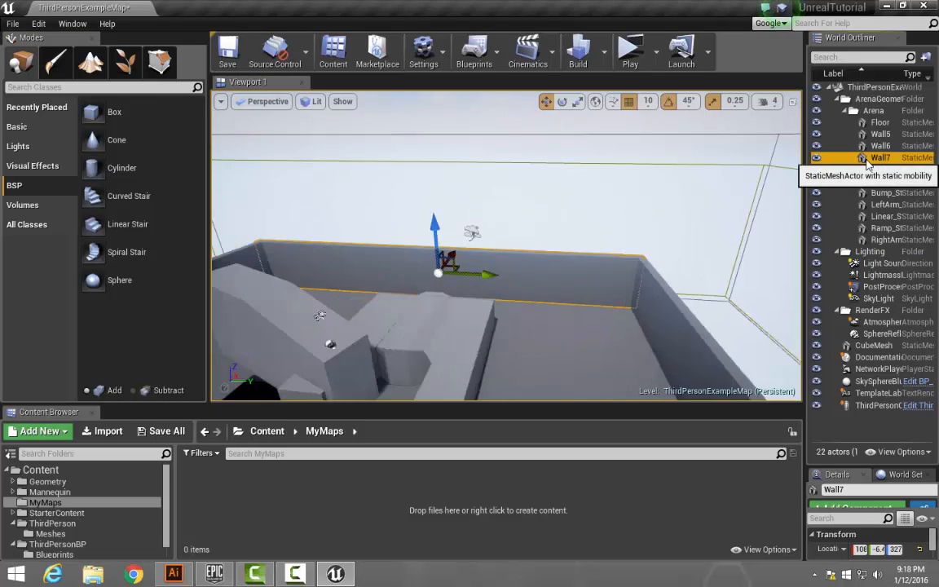
right_click_drag(482, 272, 599, 295)
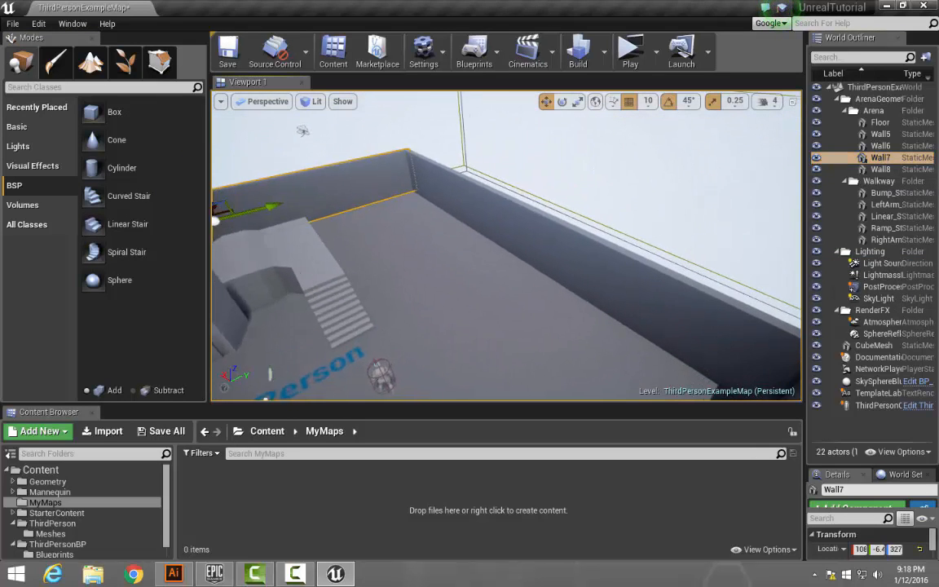
scroll(415, 307, "up", 5)
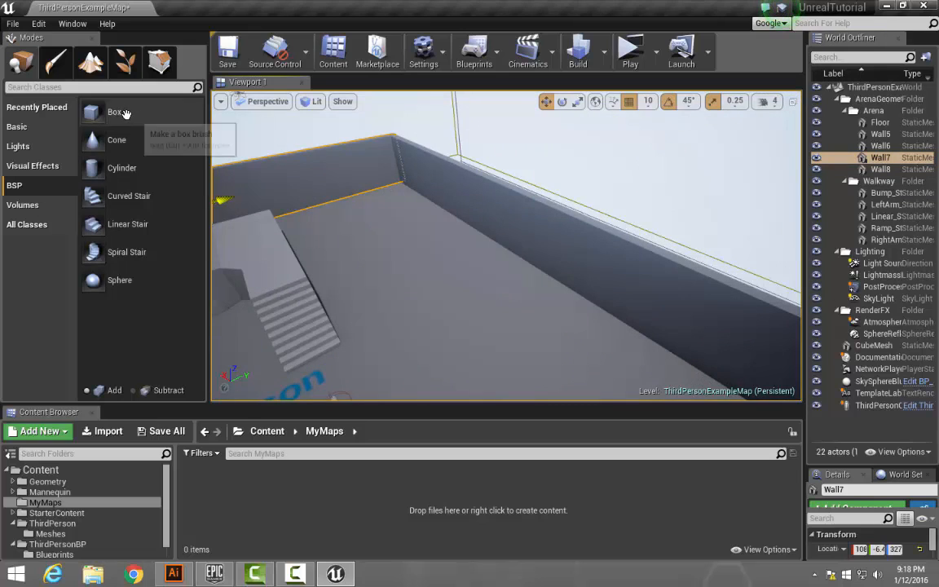
mouse_move(112, 114)
left_mouse_down()
mouse_move(360, 199)
mouse_move(423, 283)
left_mouse_up()
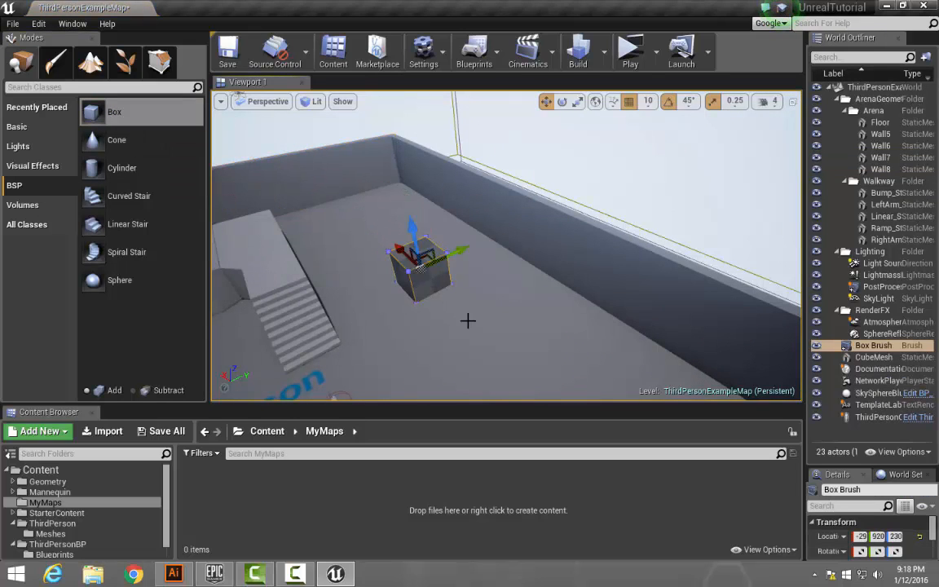
right_click_drag(471, 306, 498, 299)
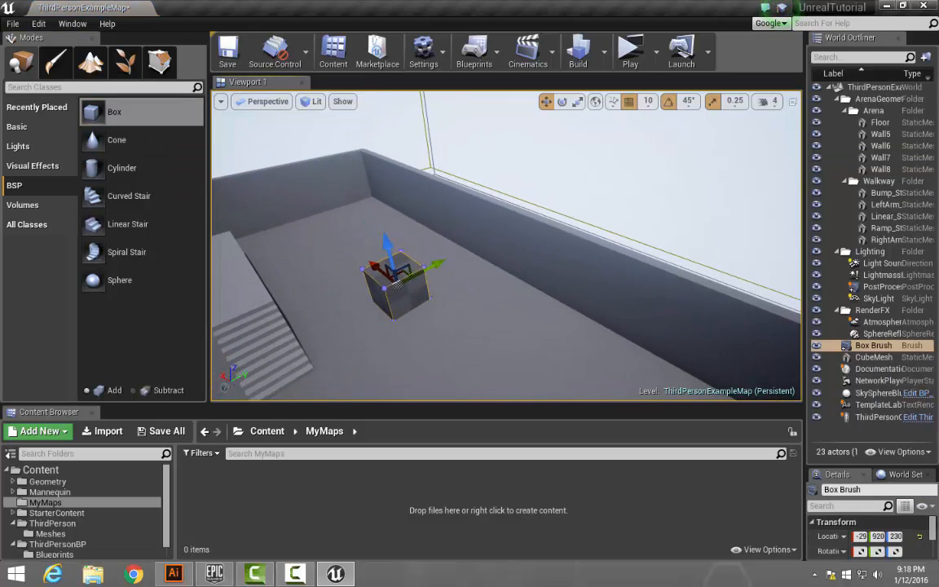
In Geometry Editing mode, select two adjacent upper vertices of the box brush and move them inward along Y to slope that side.
left_click(159, 62)
mouse_move(477, 314)
right_mouse_down()
mouse_move(430, 345)
mouse_move(462, 333)
mouse_move(424, 256)
right_mouse_up()
key("w")
key("w")
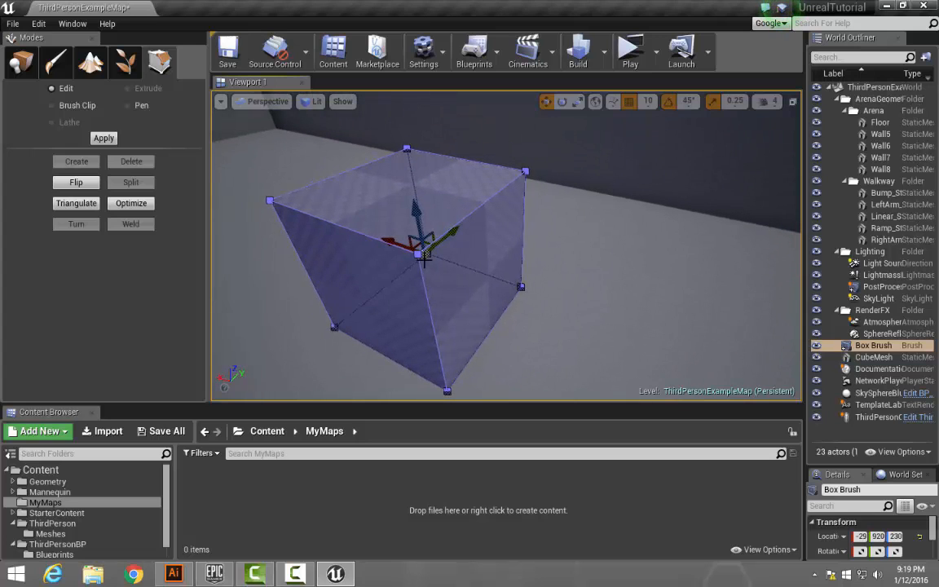
left_click(417, 254)
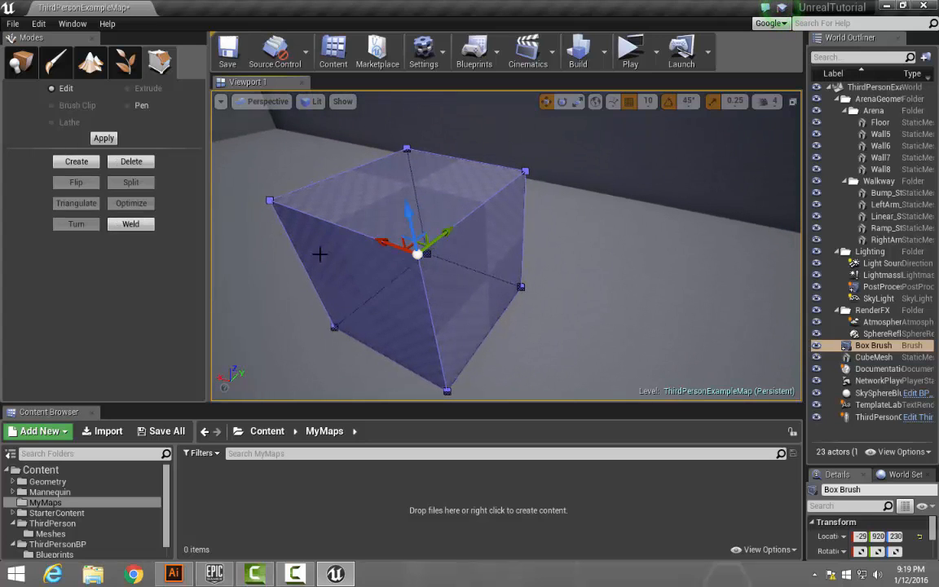
left_click(272, 199, "ctrl")
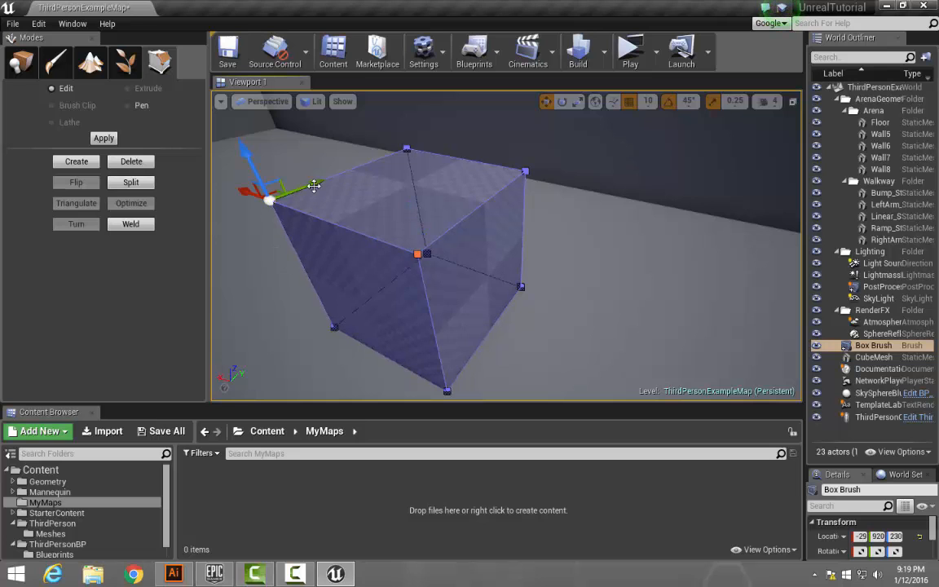
left_click_drag(314, 185, 380, 161)
mouse_move(381, 162)
right_mouse_down()
mouse_move(261, 183)
mouse_move(440, 155)
mouse_move(326, 138)
mouse_move(424, 142)
mouse_move(383, 134)
mouse_move(484, 153)
right_mouse_up()
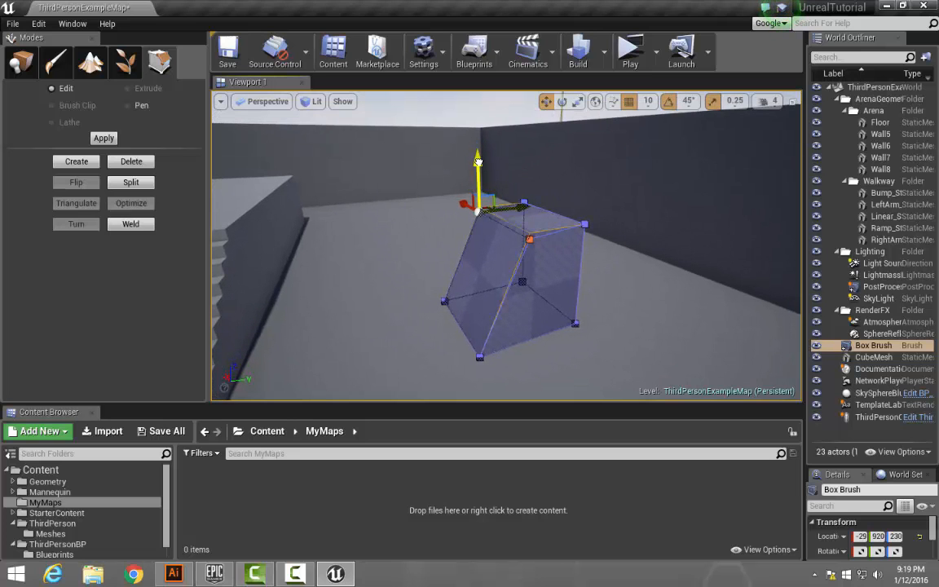
mouse_move(619, 272)
right_mouse_down()
mouse_move(571, 265)
mouse_move(758, 277)
mouse_move(424, 281)
mouse_move(464, 306)
mouse_move(456, 286)
mouse_move(538, 277)
mouse_move(485, 281)
right_mouse_up()
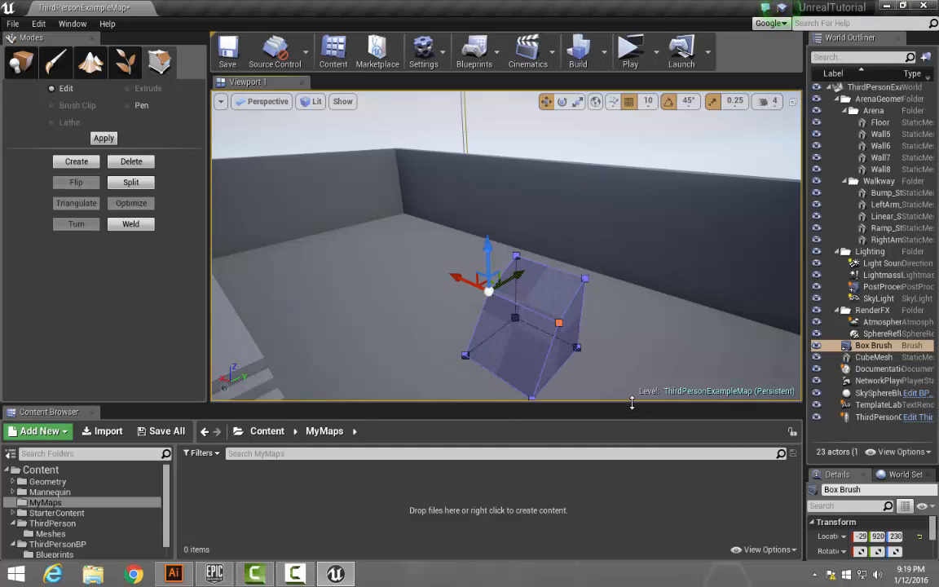
Shrink the Content Browser to give the viewport more height, and widen the World Outliner and Details panels.
left_click_drag(633, 402, 634, 487)
mouse_move(635, 423)
right_mouse_down()
mouse_move(571, 423)
mouse_move(579, 465)
mouse_move(521, 456)
mouse_move(603, 432)
right_mouse_up()
mouse_move(693, 274)
right_mouse_down()
mouse_move(681, 297)
mouse_move(701, 302)
mouse_move(693, 274)
right_mouse_up()
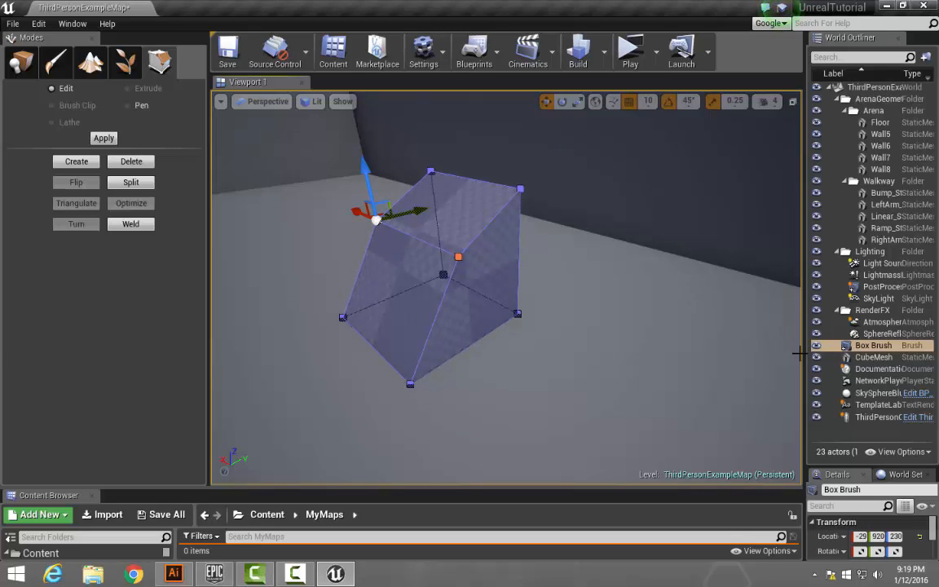
left_click_drag(801, 357, 721, 364)
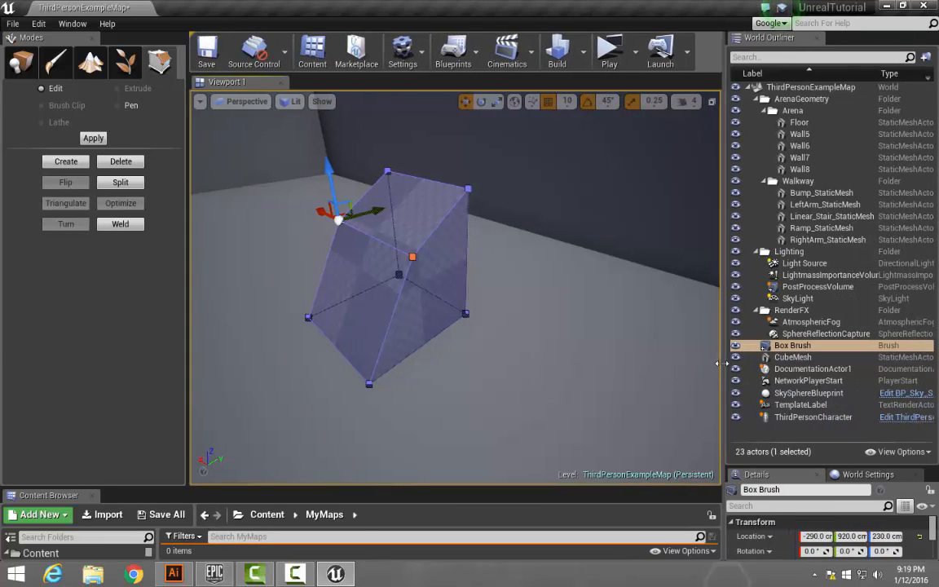
mouse_move(587, 351)
right_mouse_down()
mouse_move(668, 341)
mouse_move(662, 286)
mouse_move(644, 277)
mouse_move(705, 277)
mouse_move(697, 367)
mouse_move(375, 353)
mouse_move(489, 350)
mouse_move(555, 310)
right_mouse_up()
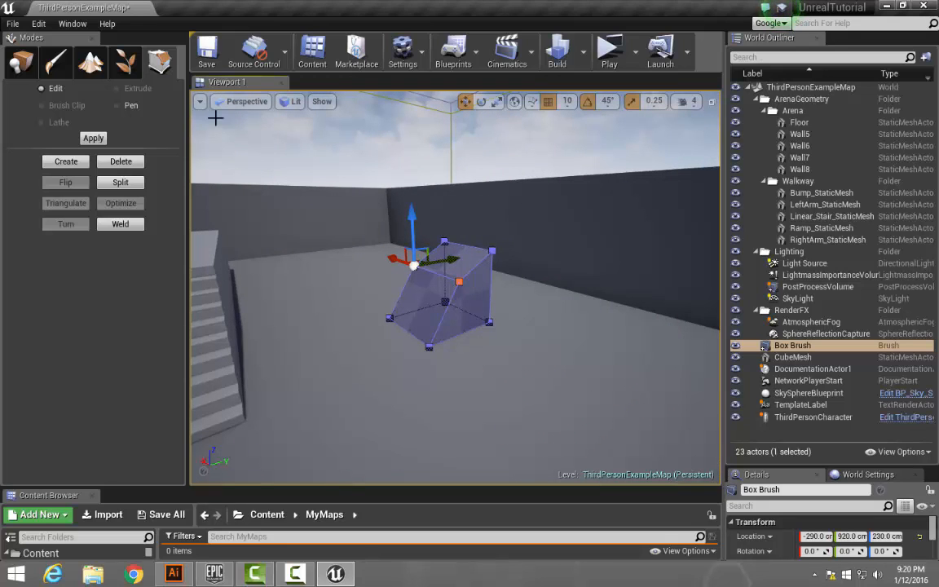
Narrow the Modes panel and enlarge the Content Browser to about a third of the window height.
left_click_drag(188, 342, 122, 339)
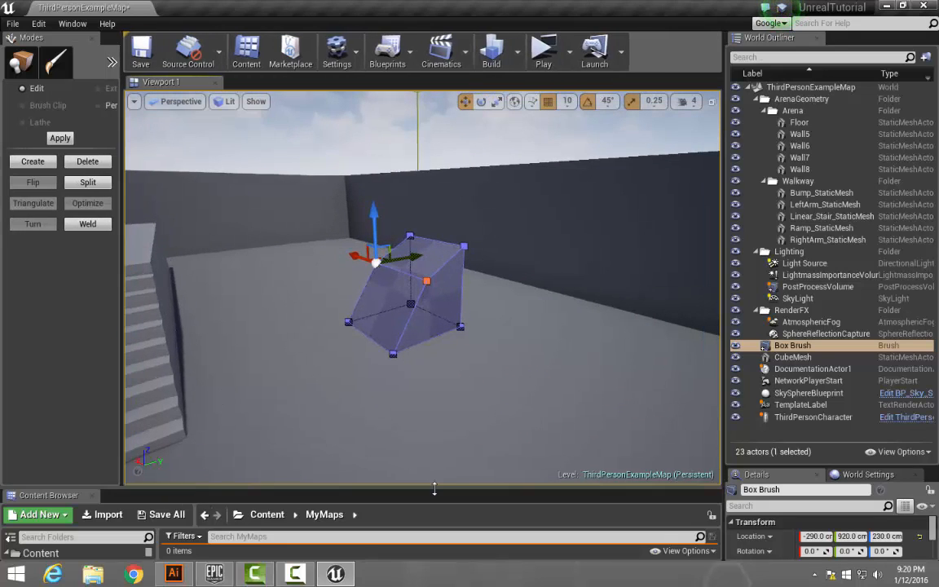
left_click_drag(432, 488, 432, 284)
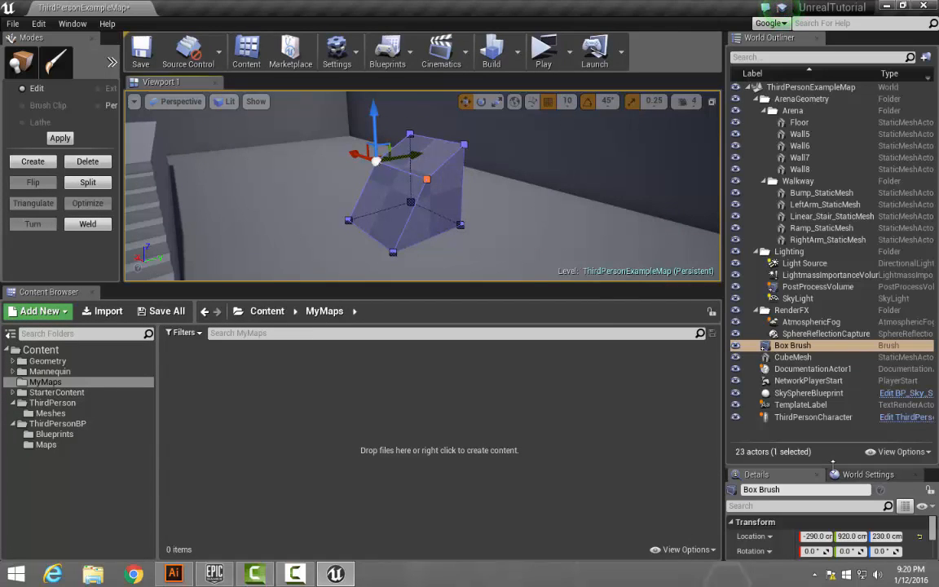
right_click_drag(556, 238, 559, 265)
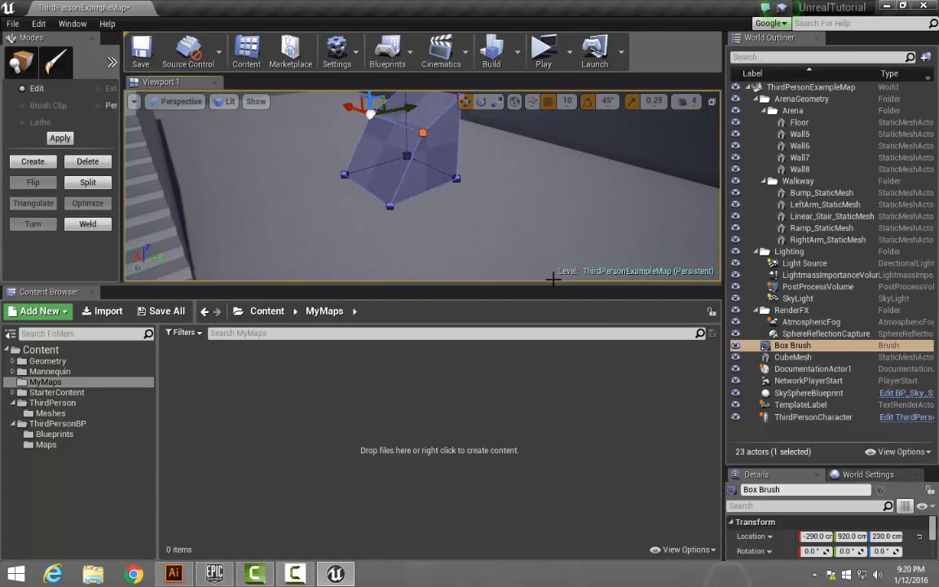
left_click_drag(553, 280, 467, 413)
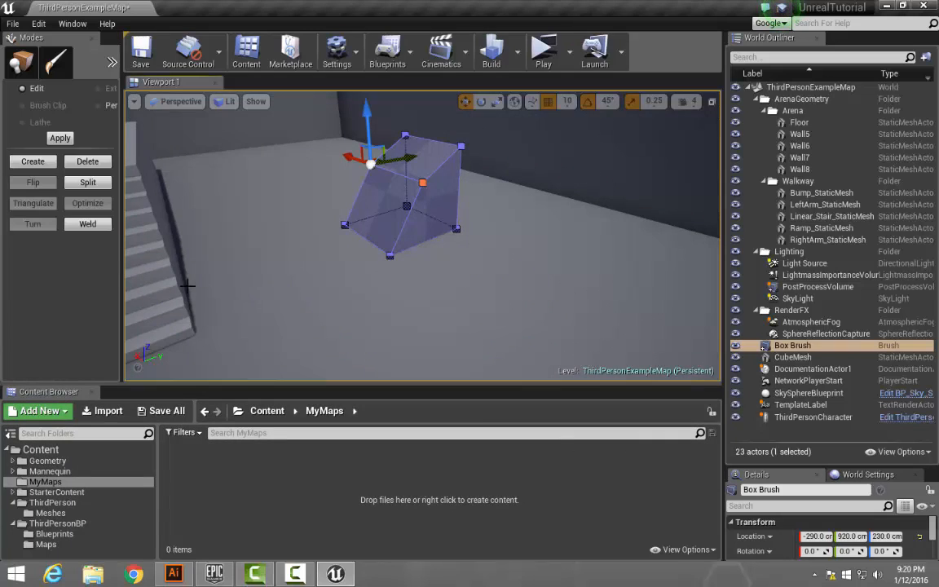
Select the CubeMesh box in the level, then enlarge the Details panel by shrinking the World Outliner and widening both panels.
left_click(173, 285)
right_click_drag(283, 277, 281, 284)
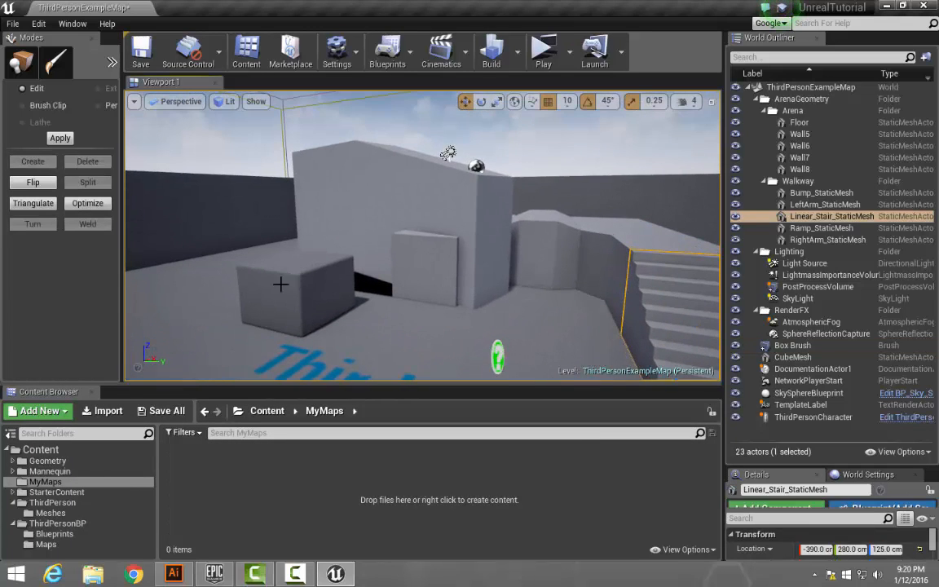
left_click(299, 287)
right_click_drag(434, 336, 739, 453)
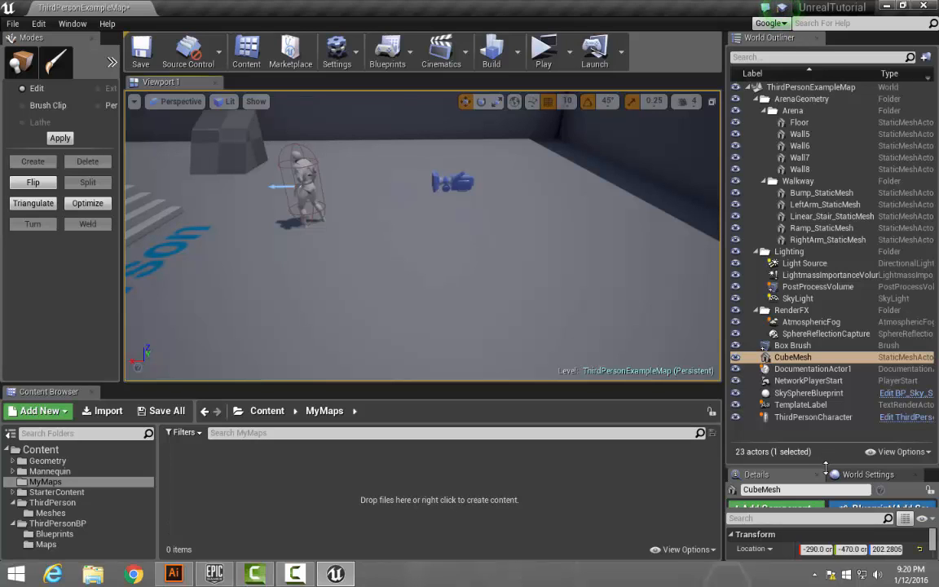
left_click_drag(826, 467, 825, 170)
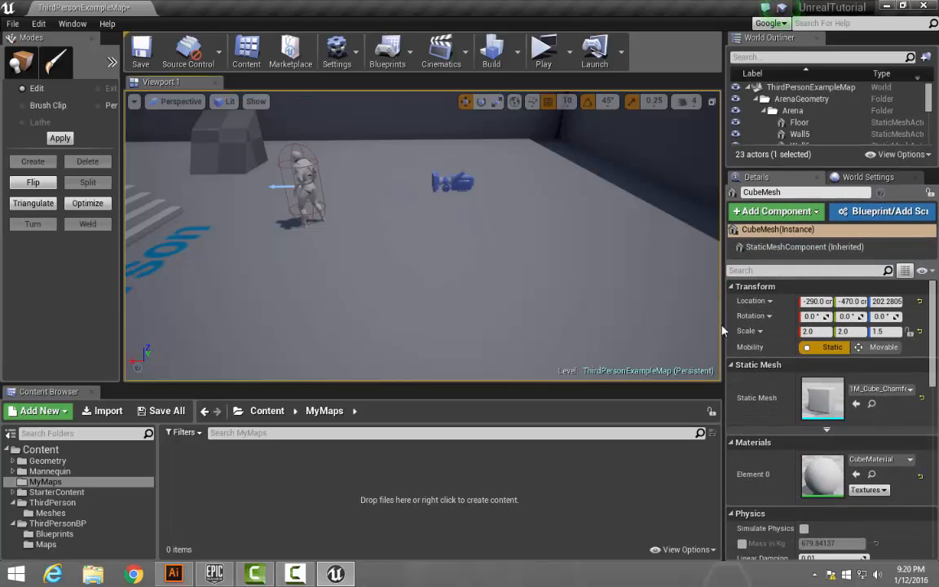
left_click_drag(721, 326, 596, 322)
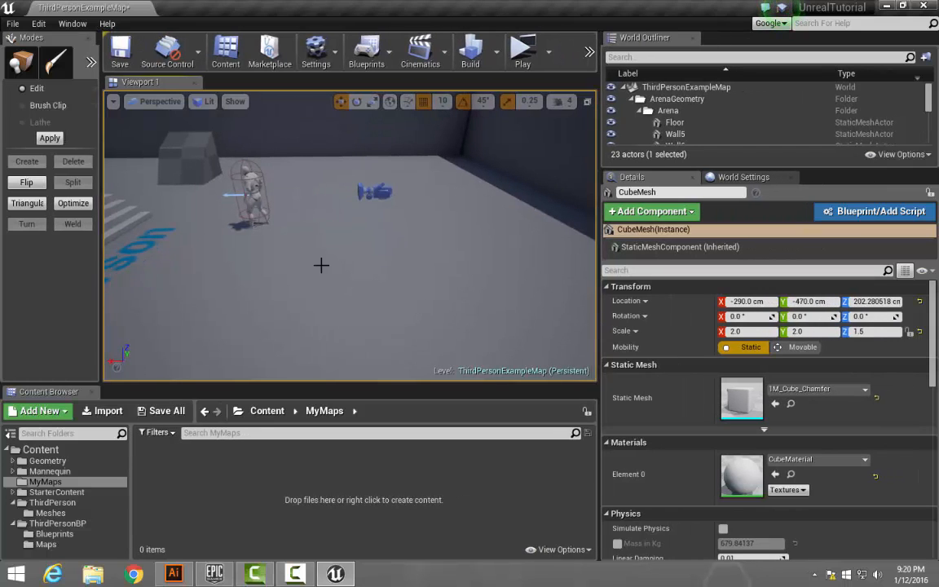
Browse the StarterContent, ThirdPerson, Blueprints, Maps, MyMaps and Mannequin folders in the Content Browser.
right_click_drag(298, 198, 139, 202)
scroll(375, 192, "up", 4)
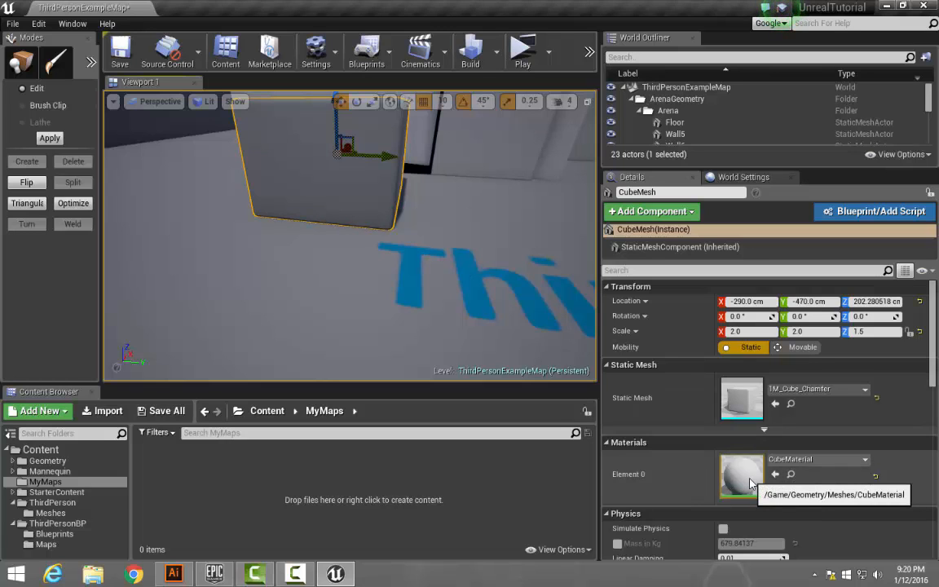
right_click_drag(361, 184, 456, 184)
scroll(271, 222, "down", 5)
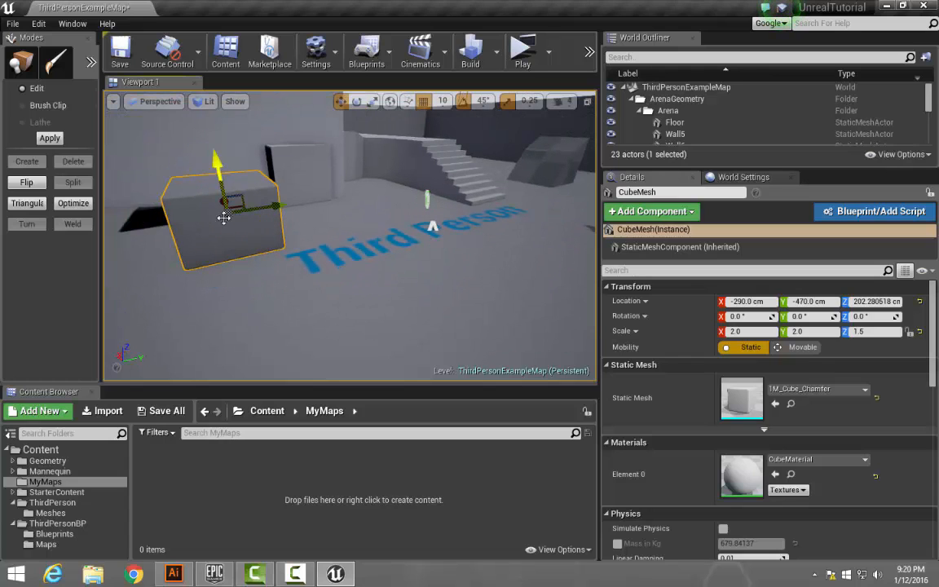
right_click_drag(324, 268, 259, 268)
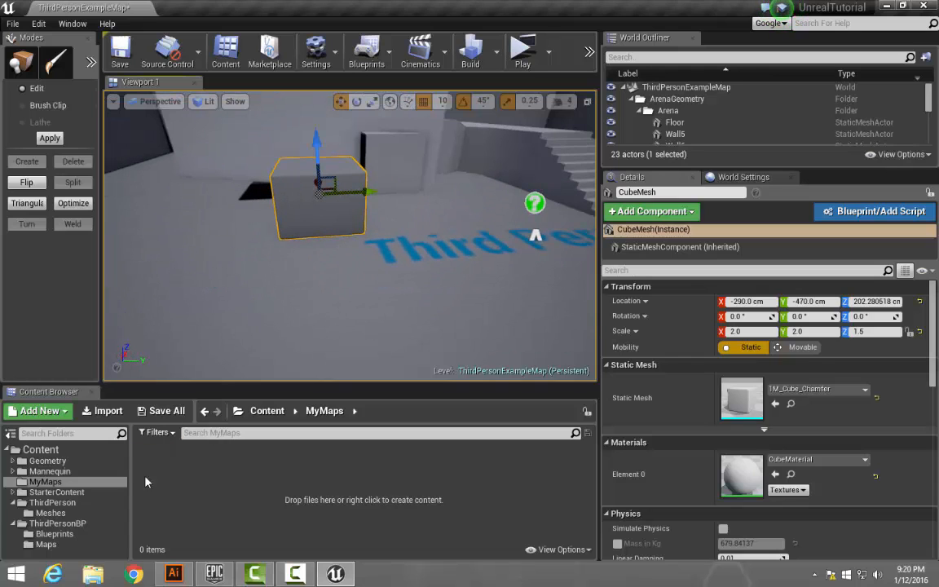
left_click(56, 493)
left_click(54, 504)
left_click(54, 534)
left_click(46, 544)
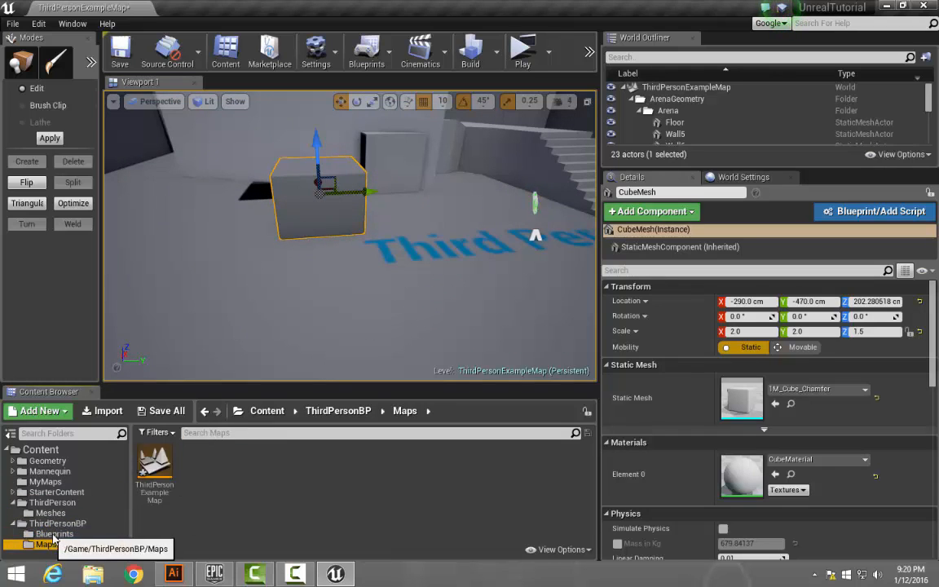
left_click(48, 481)
left_click(49, 471)
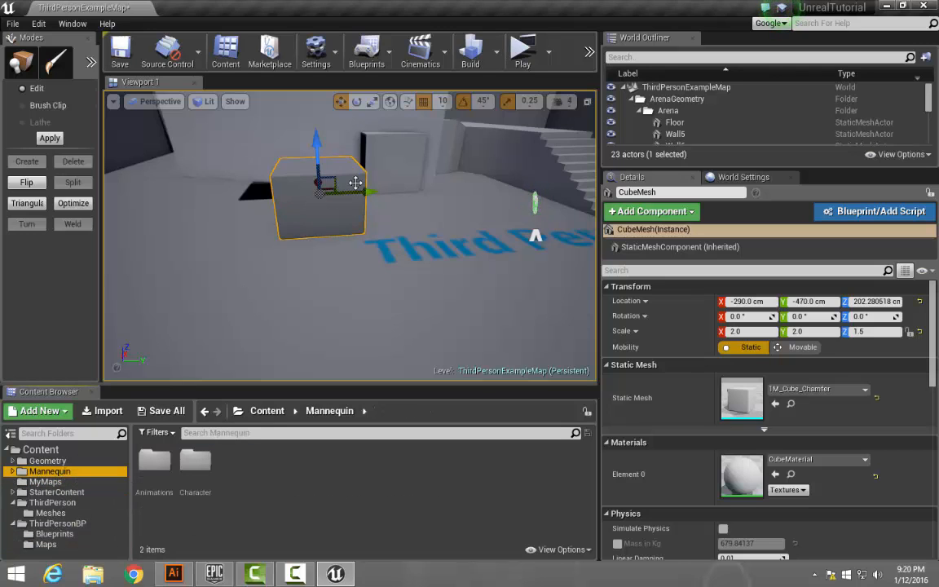
Select the LeftArm_StaticMesh wall behind the cube and locate its RampMaterial in an enlarged Content Browser.
left_click(382, 168)
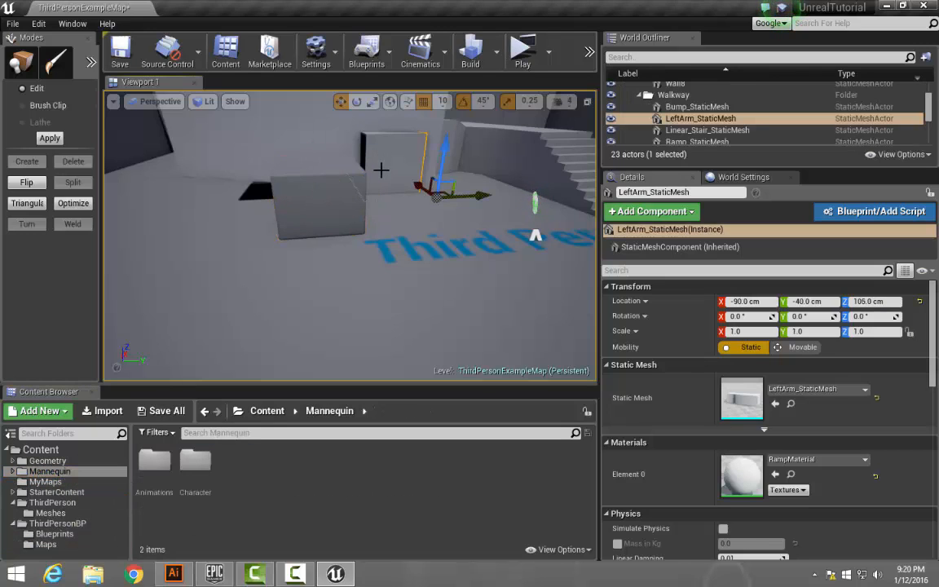
left_click(791, 473)
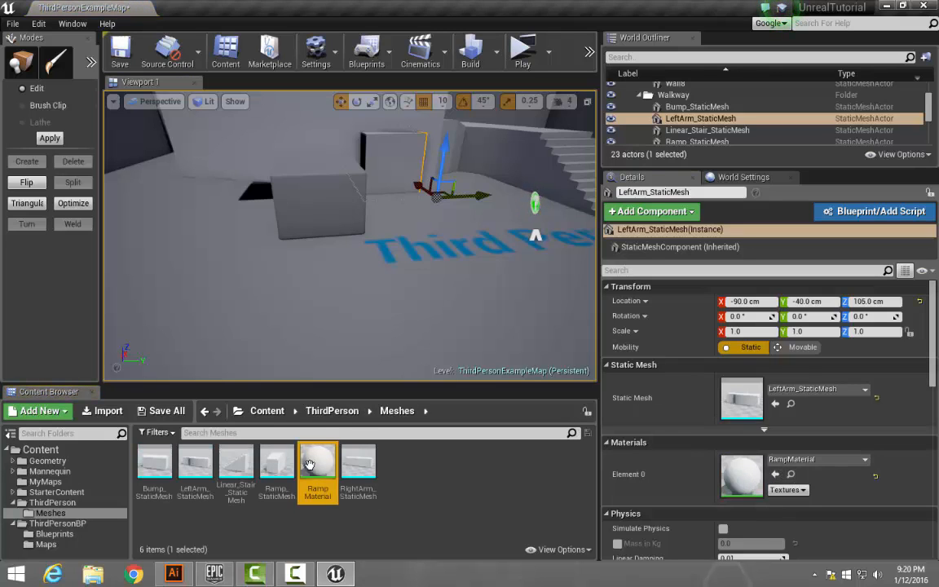
left_click_drag(359, 383, 359, 177)
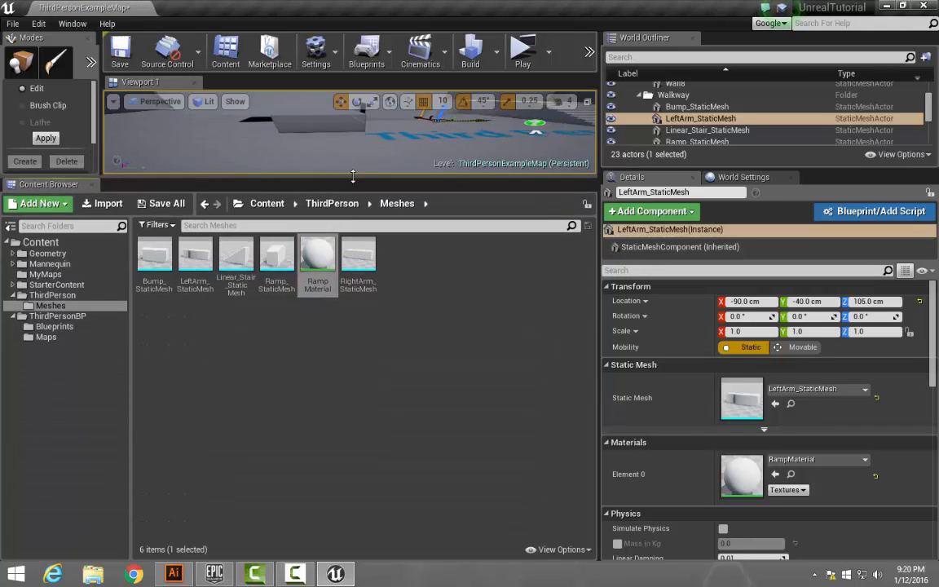
left_click(317, 257)
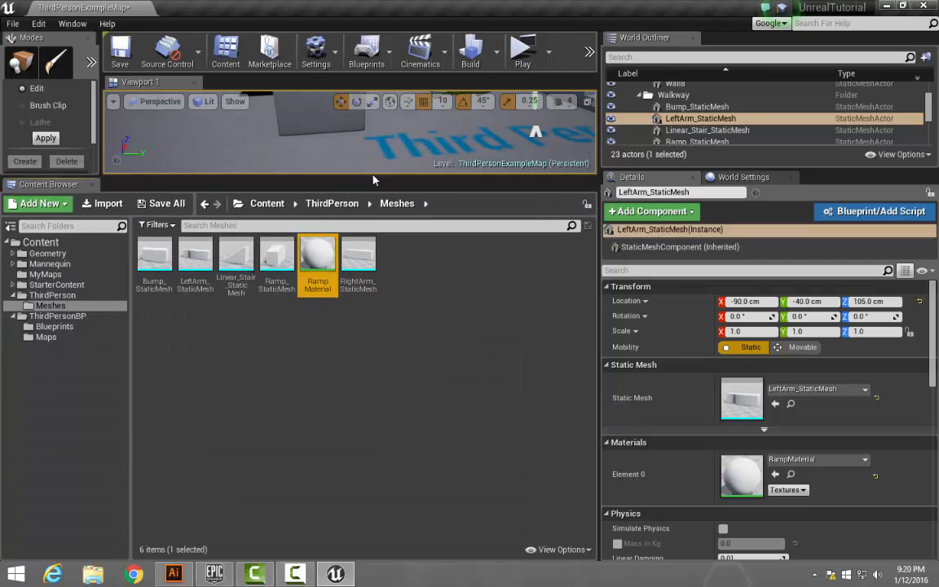
Reduce the Content Browser height to fit its items, and locate the selected wall's LeftArm_StaticMesh mesh asset in it.
left_click_drag(374, 178, 391, 410)
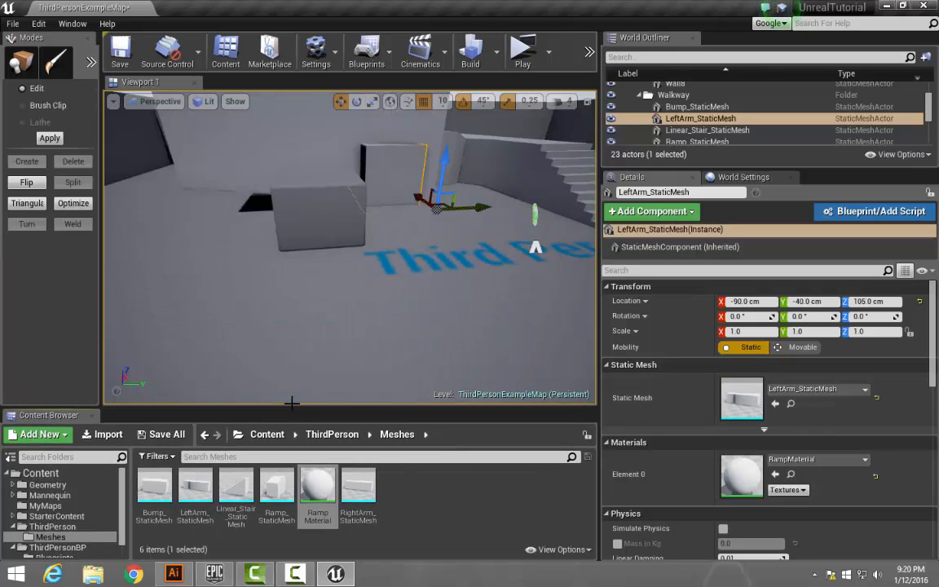
left_click_drag(292, 403, 292, 318)
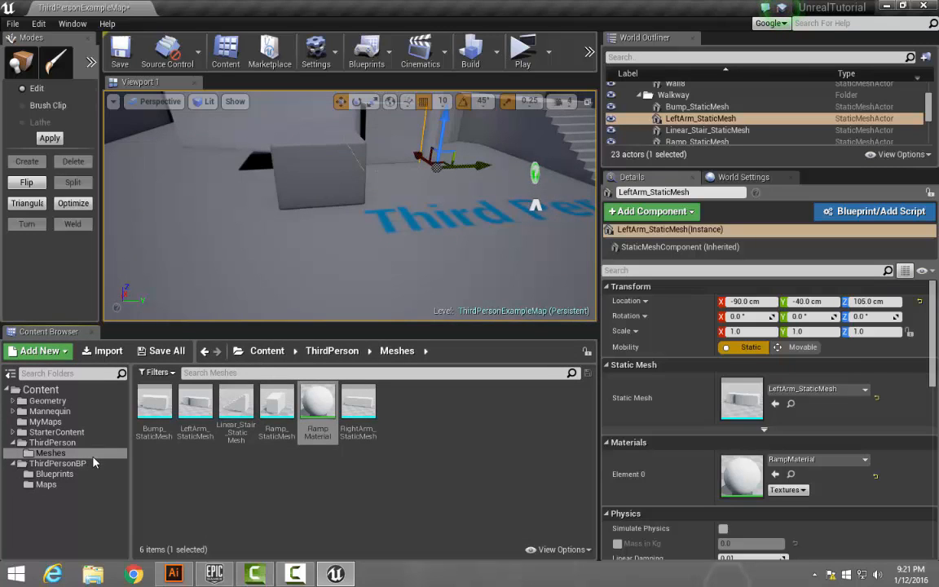
left_click_drag(439, 327, 450, 362)
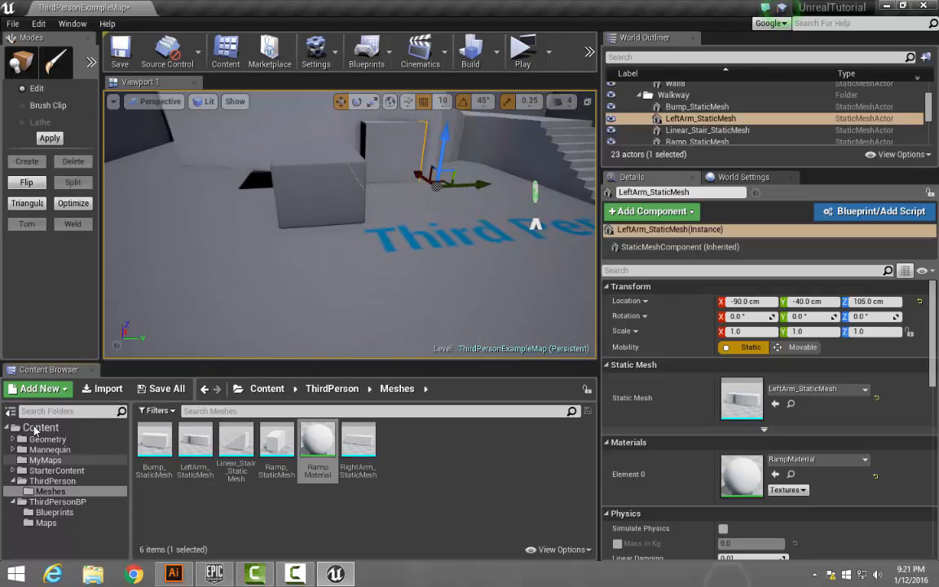
left_click(790, 404)
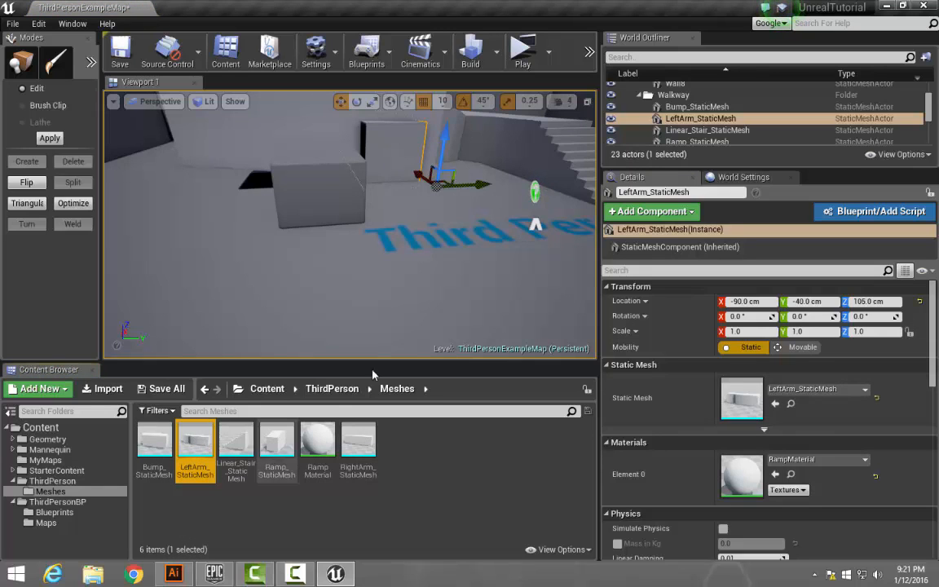
left_click_drag(371, 364, 358, 336)
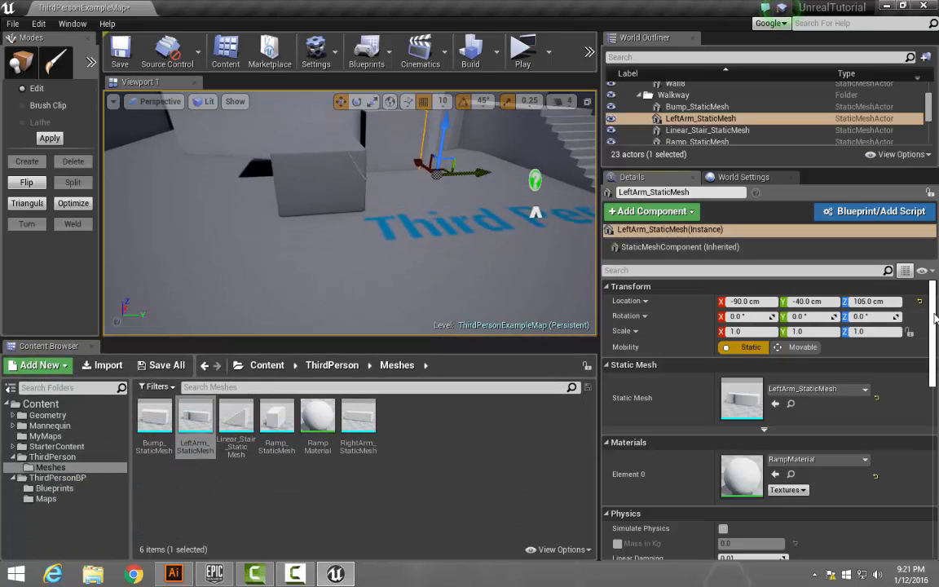
Expand the wall's Collision Presets in its details, and open its LeftArm_StaticMesh asset in the mesh editor for viewing before closing it.
scroll(935, 318, "down", 3)
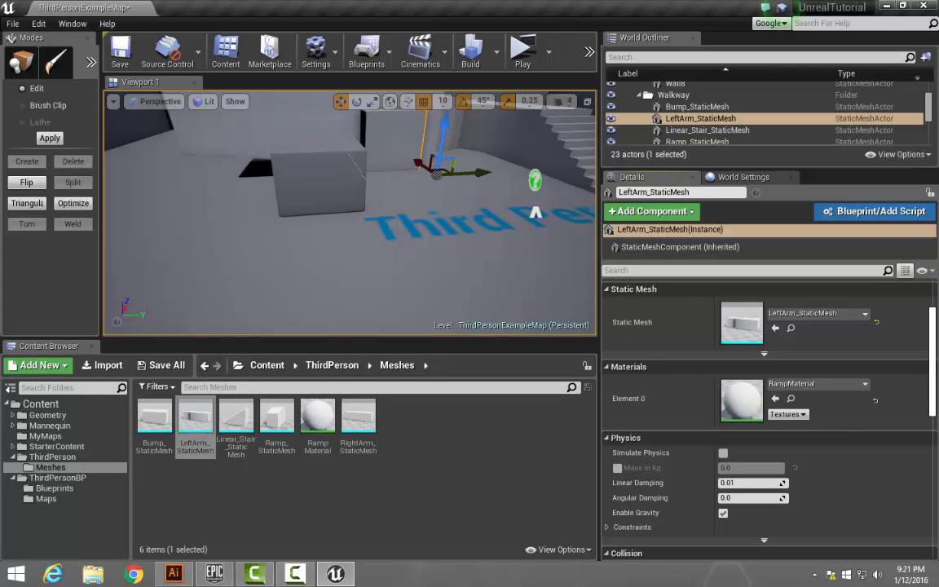
scroll(935, 359, "down", 8)
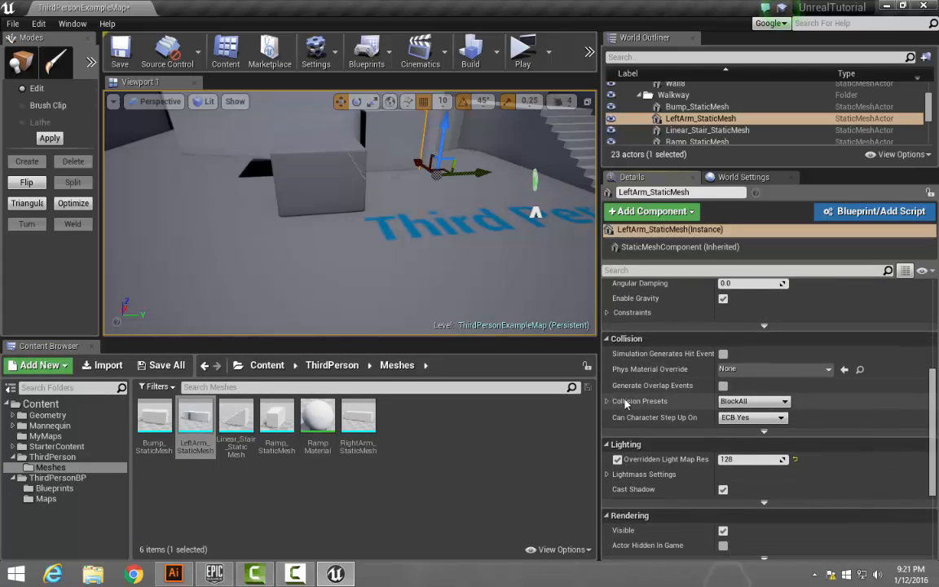
left_click(606, 401)
scroll(733, 408, "down", 2)
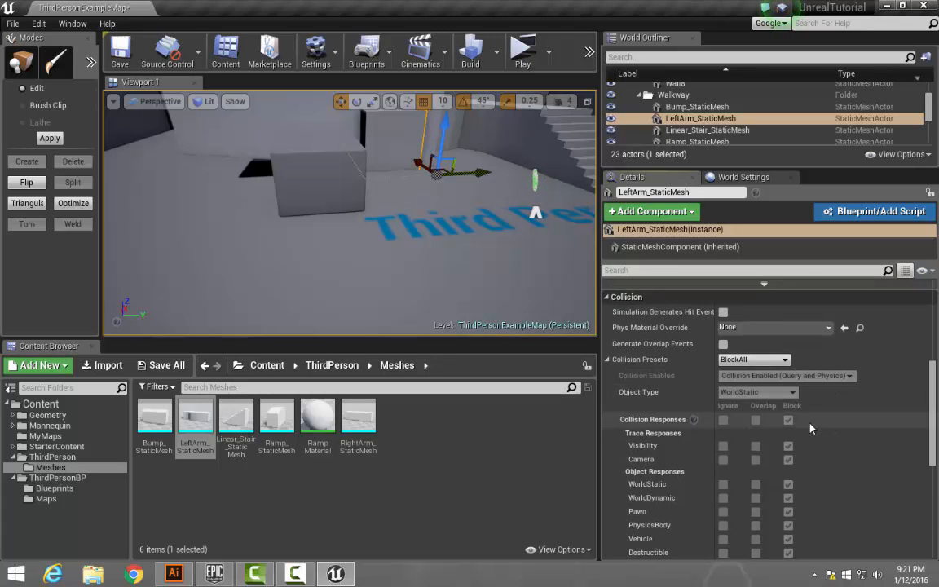
scroll(935, 405, "down", 3)
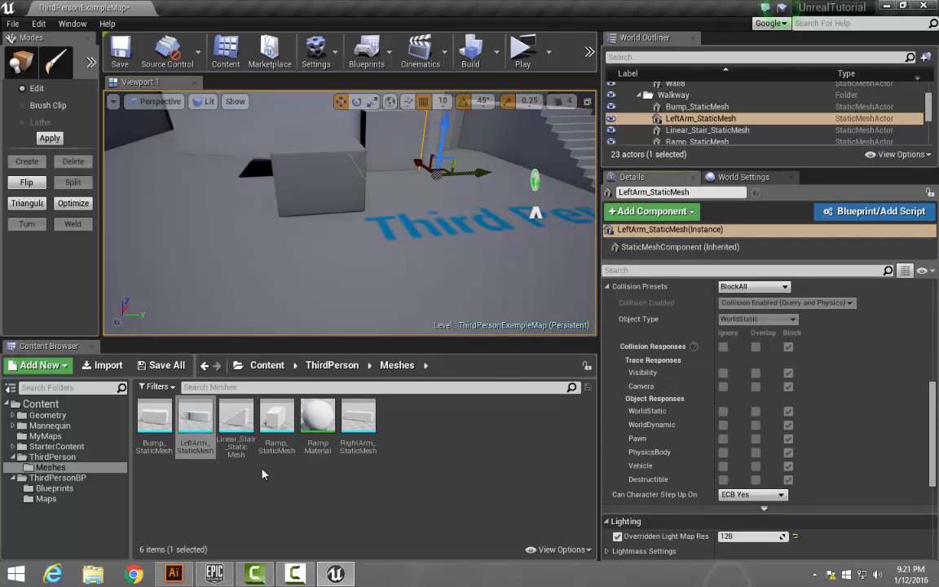
double_click(194, 420)
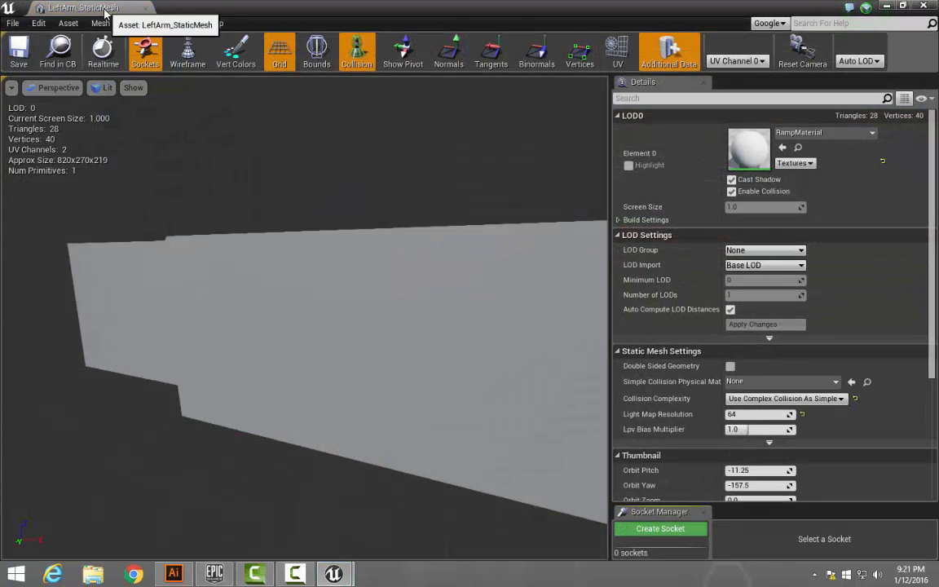
left_click(145, 9)
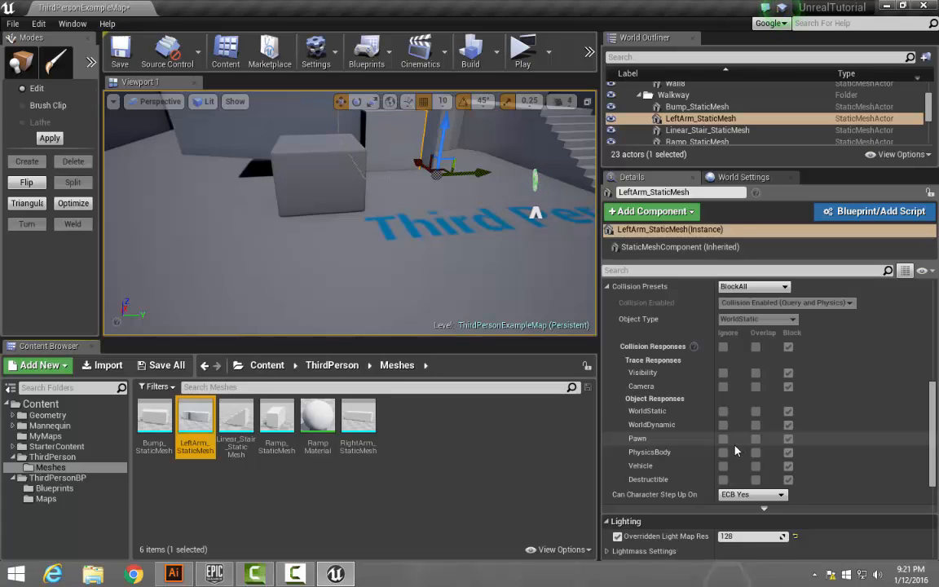
Set the LeftArm_StaticMesh wall's Collision Presets to Custom and its Pawn object response to Ignore.
left_click(784, 288)
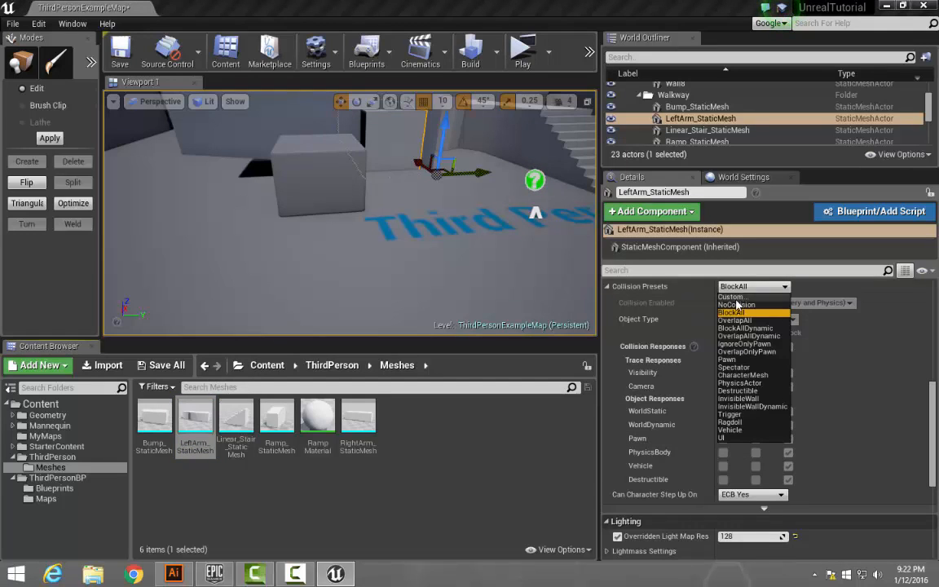
left_click(736, 298)
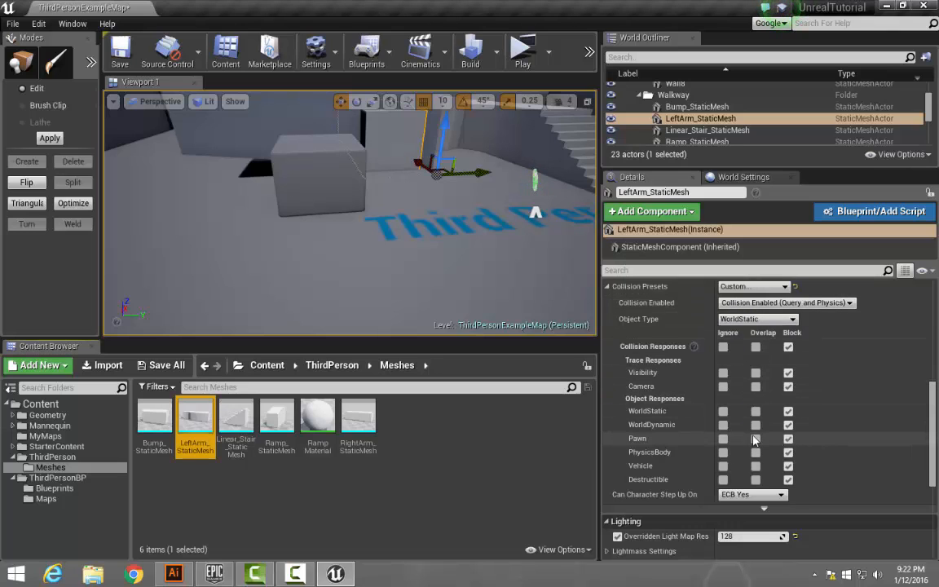
left_click(723, 438)
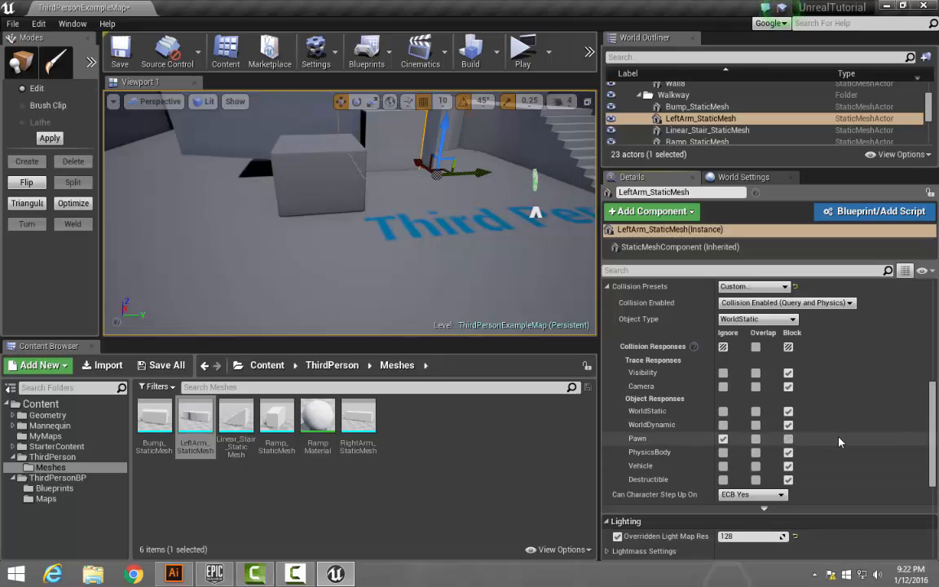
Review the wall's Lighting, Rendering, Tags and Actor settings, including the Actor Hidden In Game option.
scroll(837, 441, "down", 5)
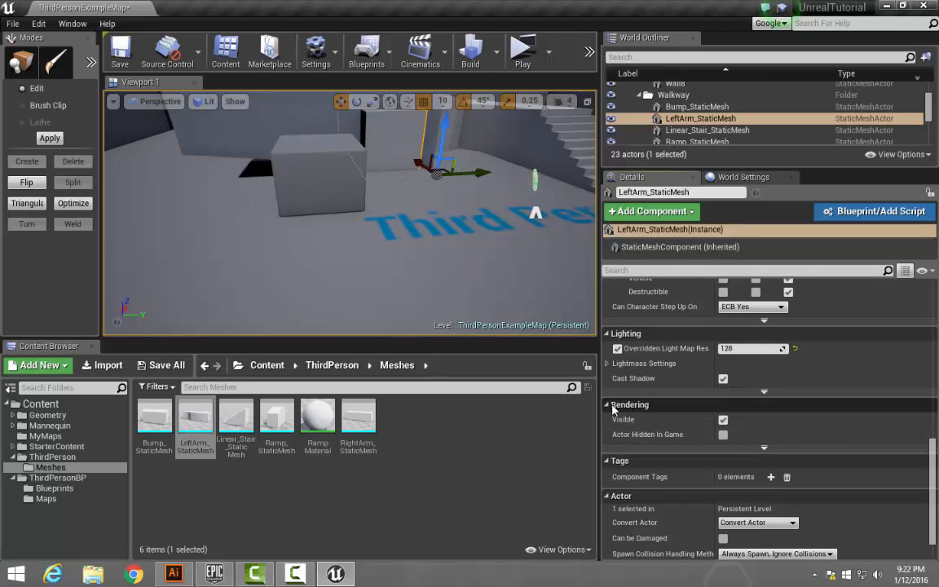
scroll(644, 391, "down", 2)
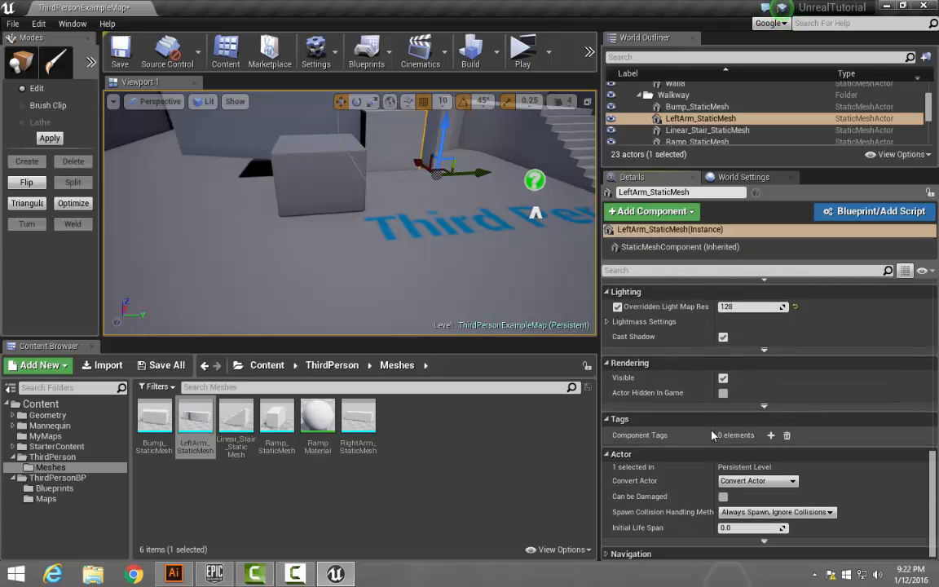
left_click(722, 394)
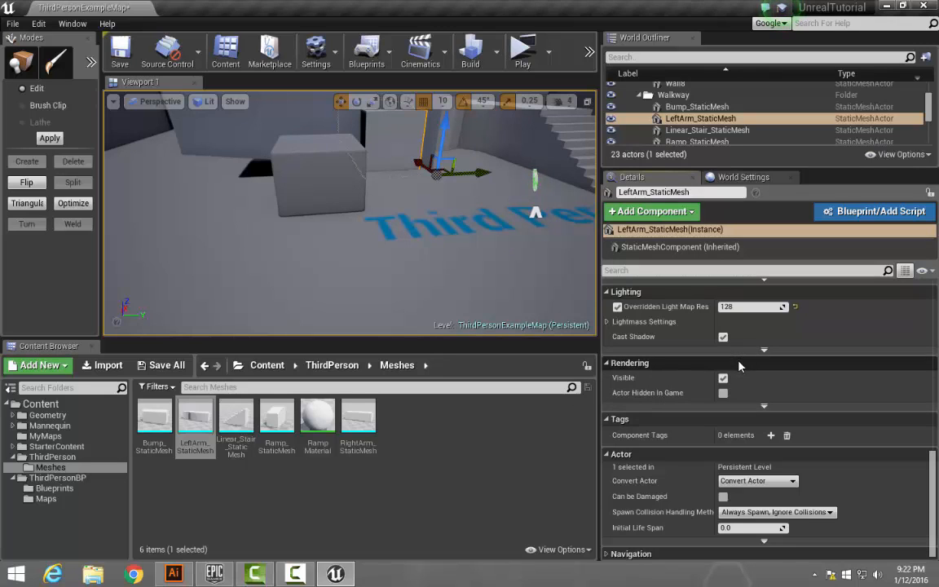
left_click_drag(934, 487, 910, 494)
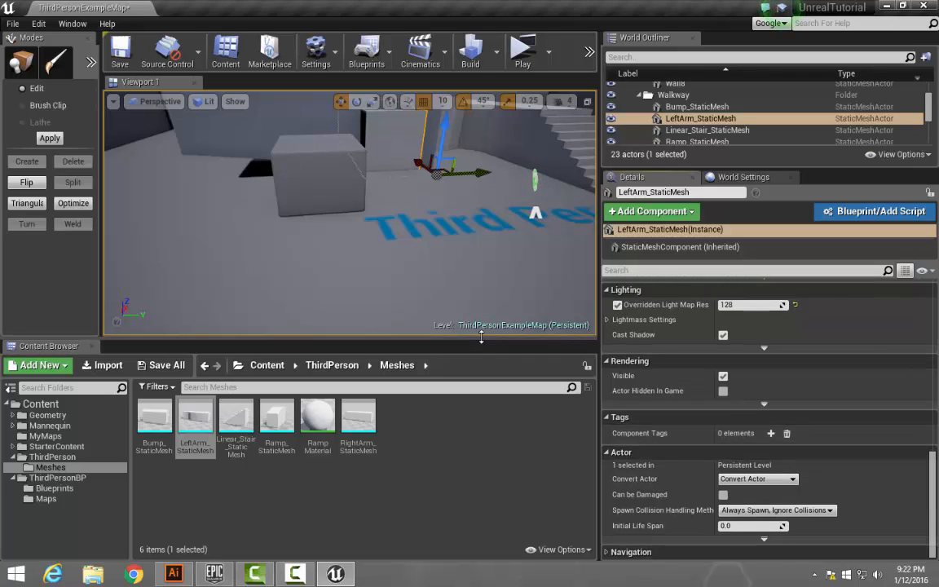
Enlarge the viewport by shortening the Content Browser and slightly narrowing the World Outliner and Details column.
left_click_drag(481, 337, 483, 362)
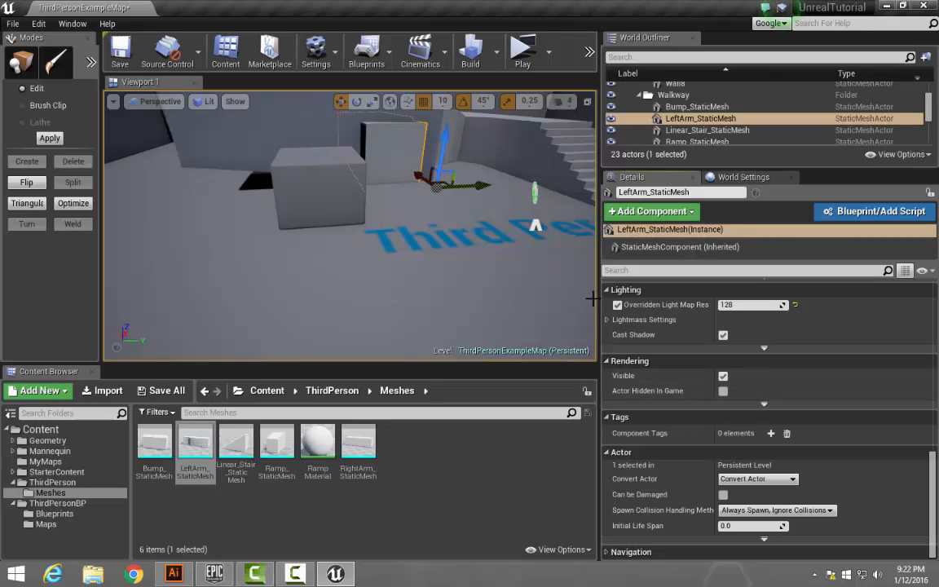
mouse_move(597, 304)
left_mouse_down()
mouse_move(578, 302)
mouse_move(652, 300)
mouse_move(608, 298)
left_mouse_up()
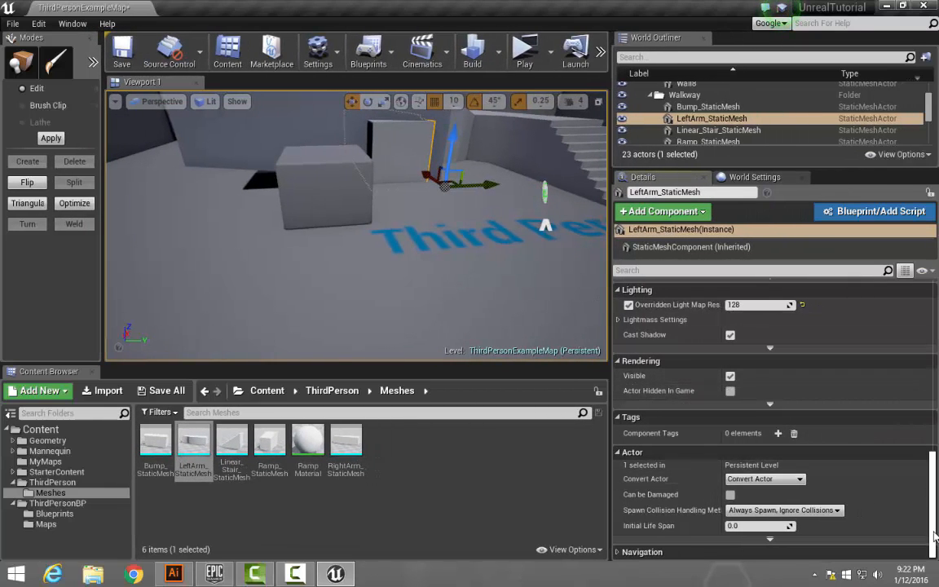
mouse_move(935, 534)
left_mouse_down()
mouse_move(935, 362)
mouse_move(935, 538)
left_mouse_up()
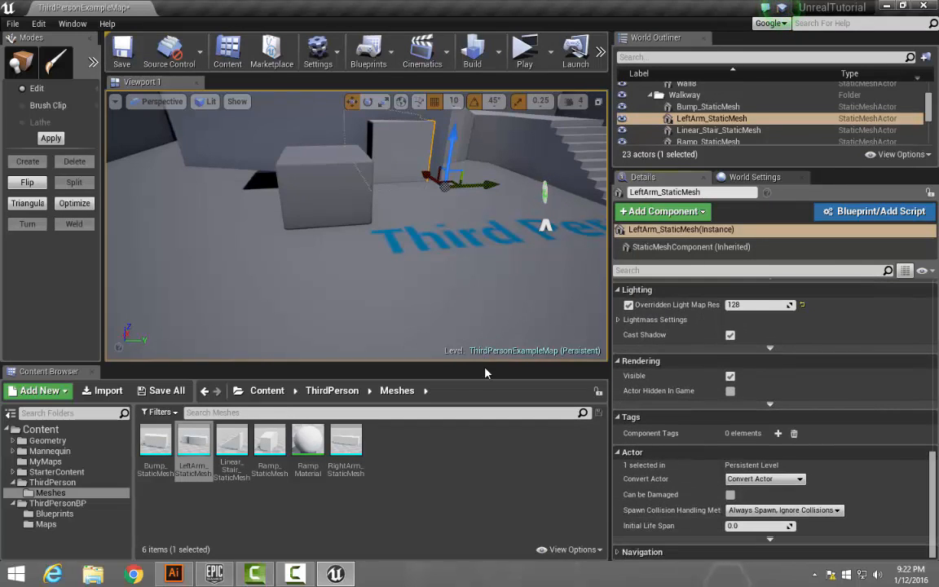
Widen the Content Browser's folder tree and adjust the browser's height to about two fifths of the editor window.
left_click_drag(485, 372, 245, 280)
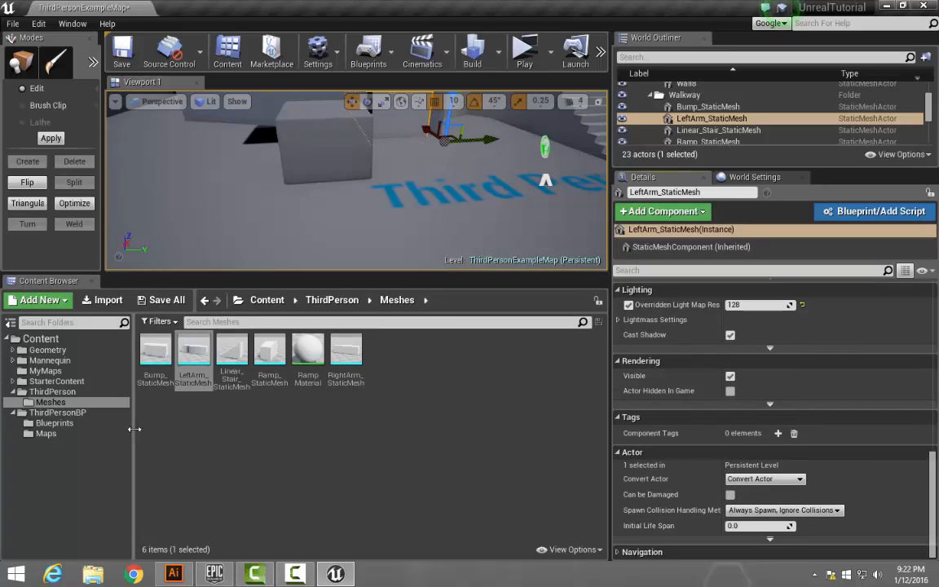
left_click_drag(134, 427, 167, 430)
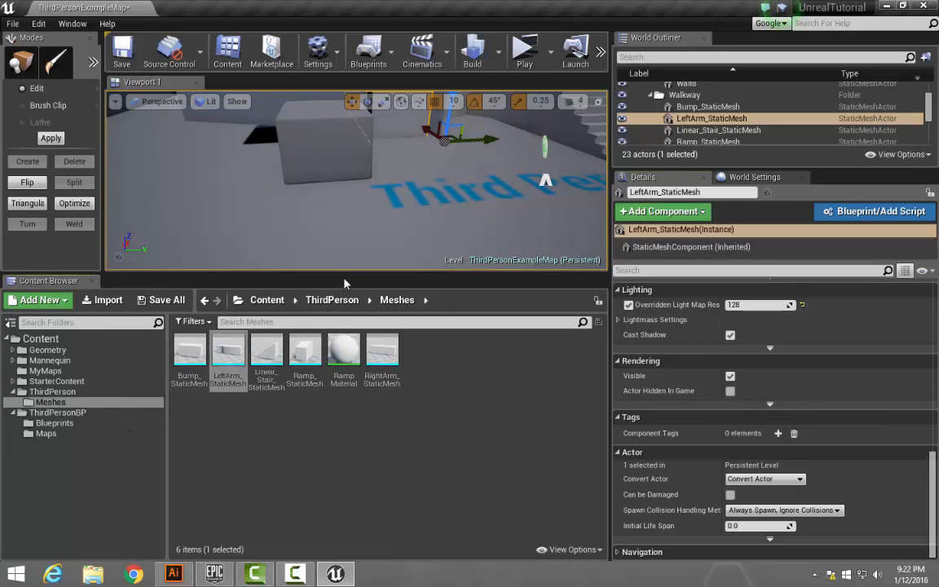
left_click_drag(344, 274, 346, 355)
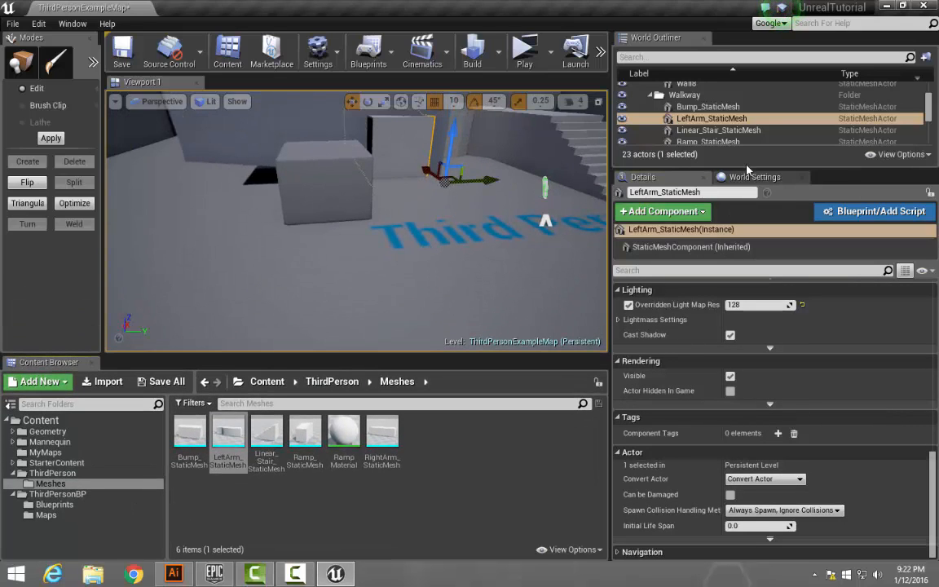
Make the World Outliner taller at the expense of the Details panel, and shorten the Content Browser to a single row of meshes.
left_click_drag(747, 169, 741, 388)
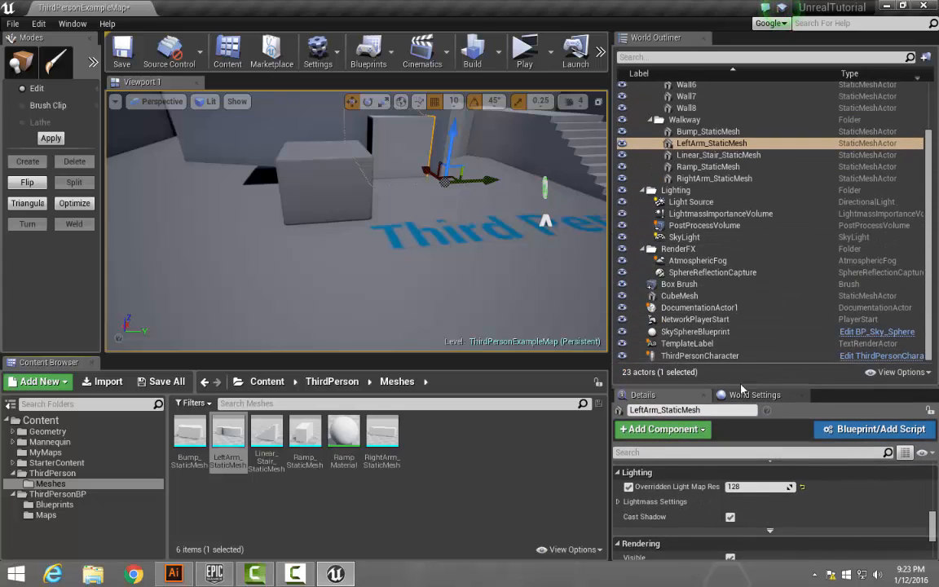
scroll(346, 256, "down", 5)
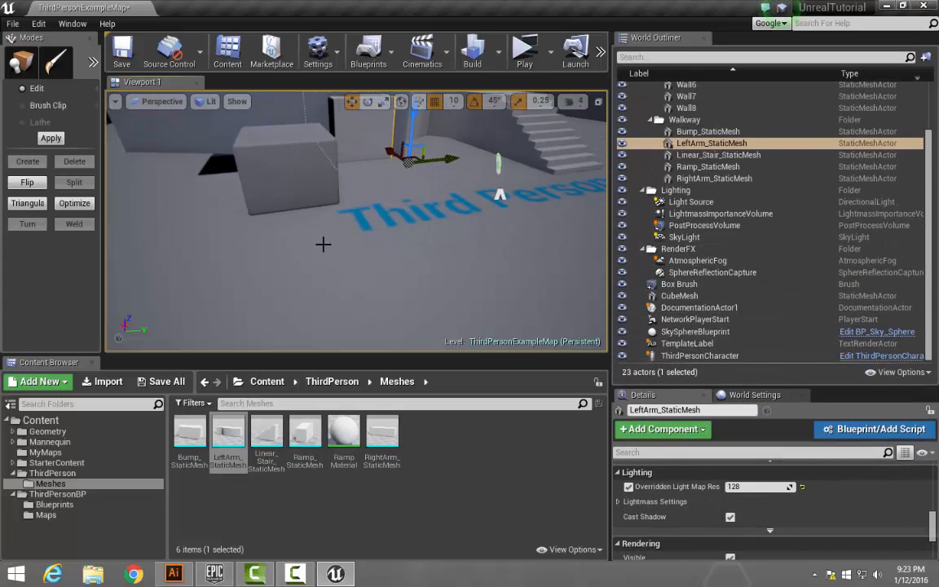
right_click_drag(344, 245, 364, 243)
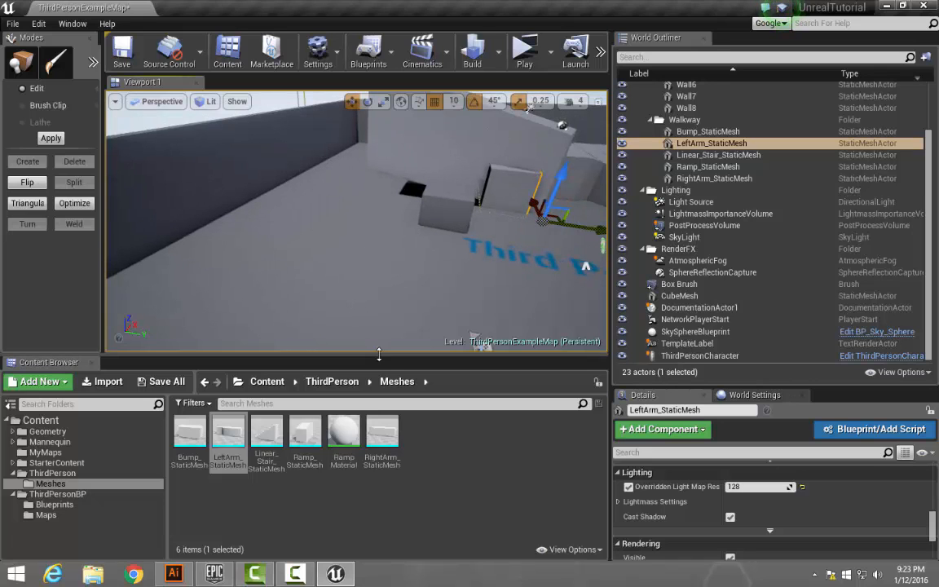
left_click_drag(380, 354, 381, 390)
right_click_drag(397, 314, 387, 291)
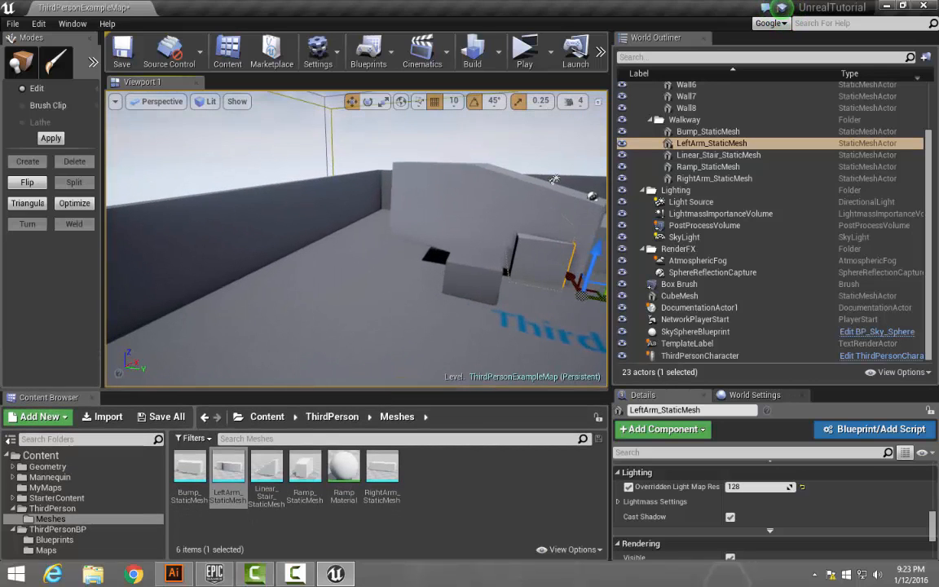
Select CubeMesh in the World Outliner, and widen the Modes panel until all five mode icons fit.
left_click(679, 295)
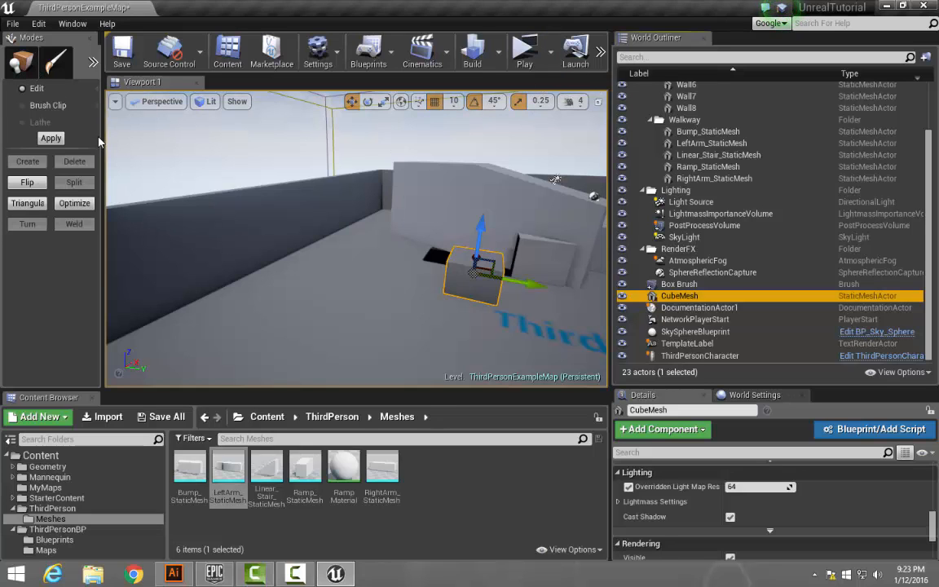
left_click_drag(101, 141, 227, 245)
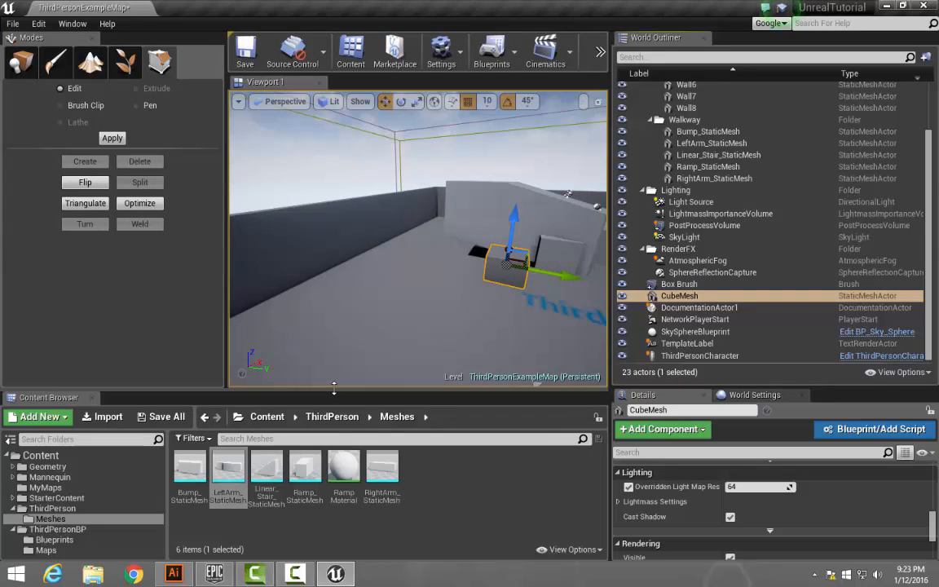
Enlarge the viewport by narrowing the World Outliner and Details column and shrinking the Content Browser to a thin strip.
left_click_drag(330, 397, 342, 324)
mouse_move(424, 156)
right_mouse_down()
mouse_move(448, 169)
mouse_move(505, 172)
mouse_move(425, 162)
right_mouse_up()
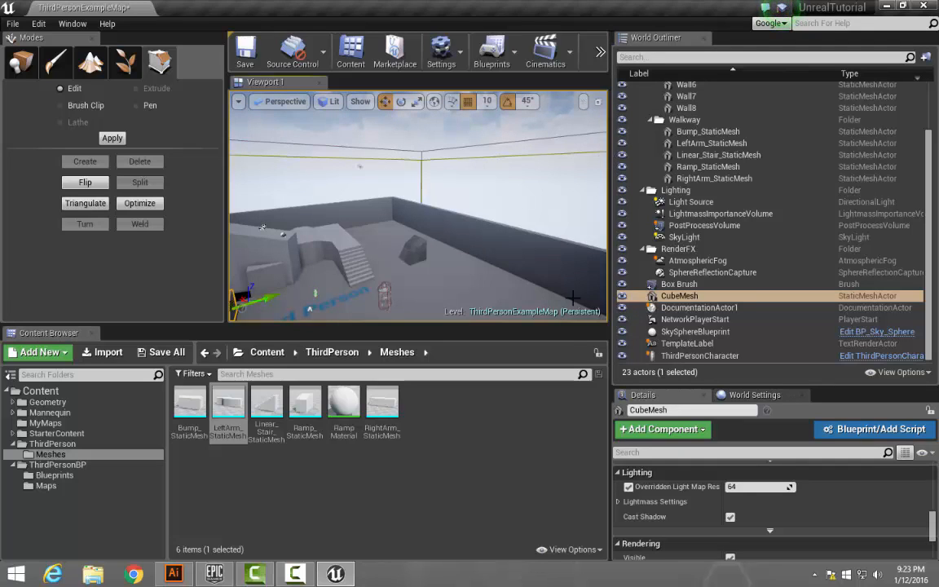
left_click_drag(566, 325, 566, 411)
left_click_drag(610, 309, 741, 318)
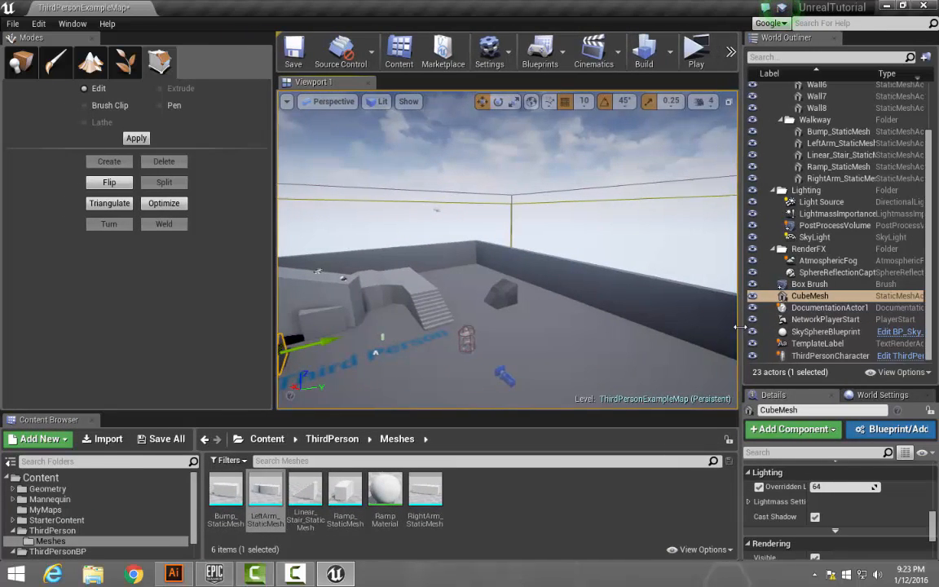
scroll(563, 192, "down", 4)
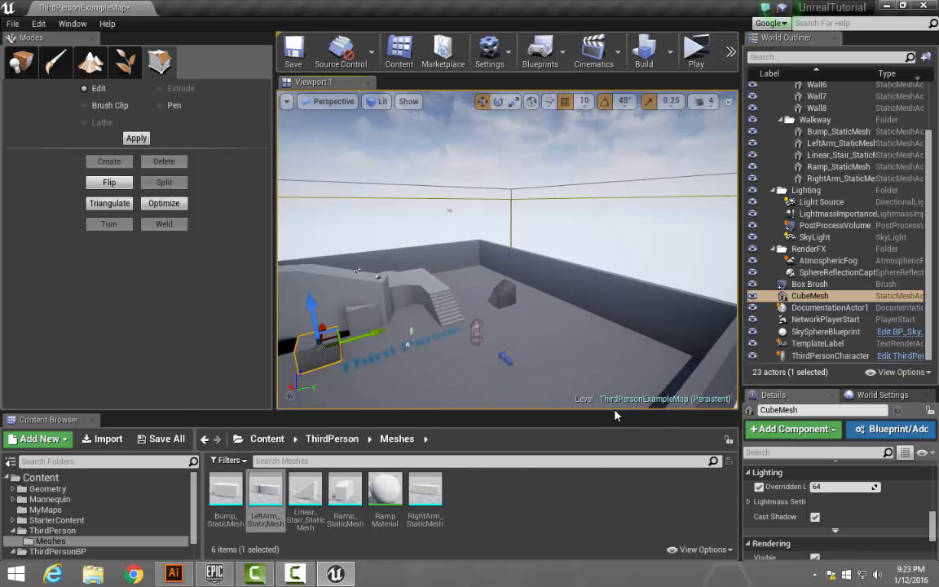
left_click_drag(614, 413, 614, 478)
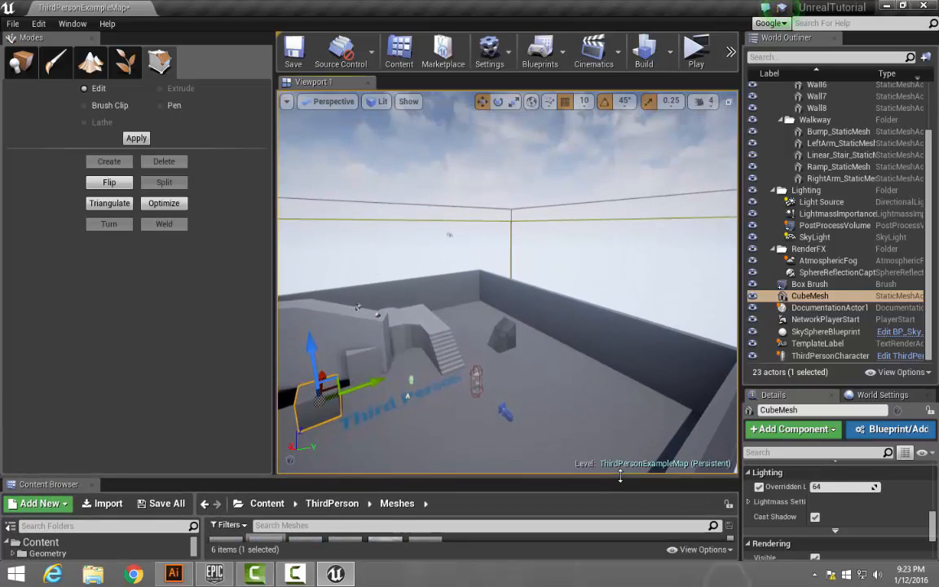